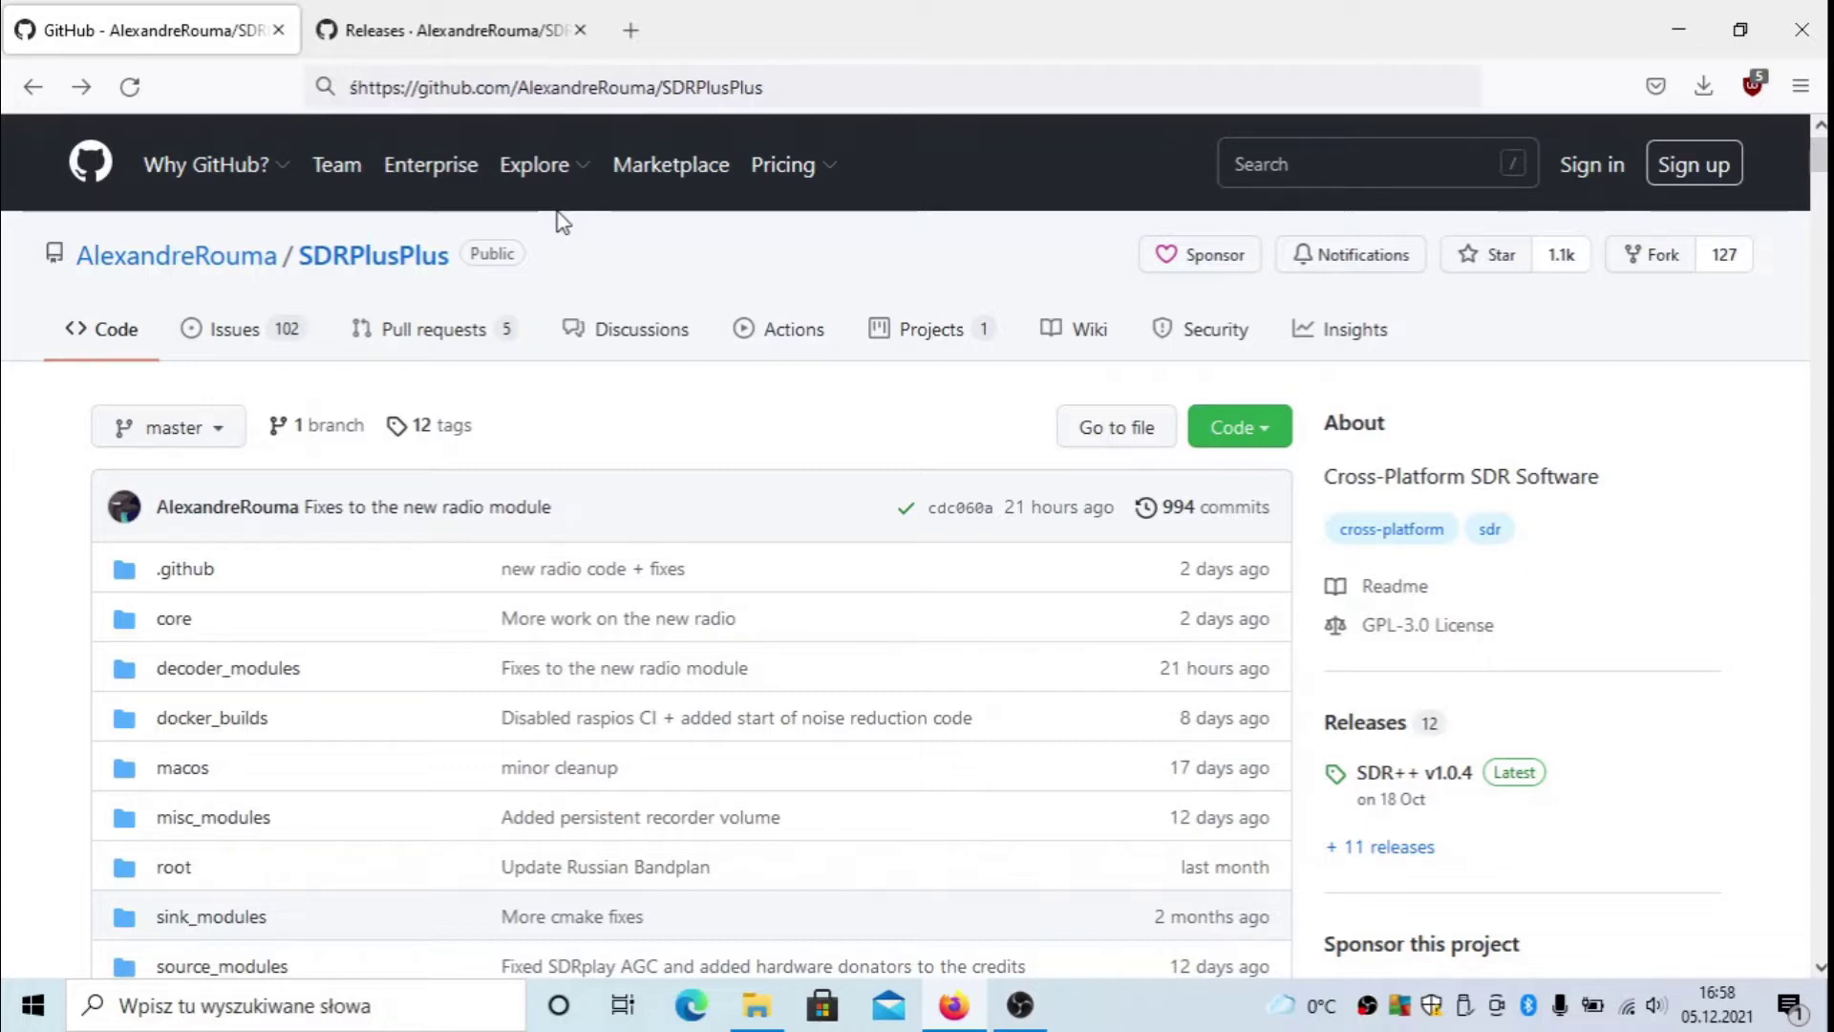
Remove the stray character in front of the SDRPlusPlus repository URL in the address bar and dismiss the suggestions
left_click(355, 89)
left_click(353, 91)
key("BackSpace")
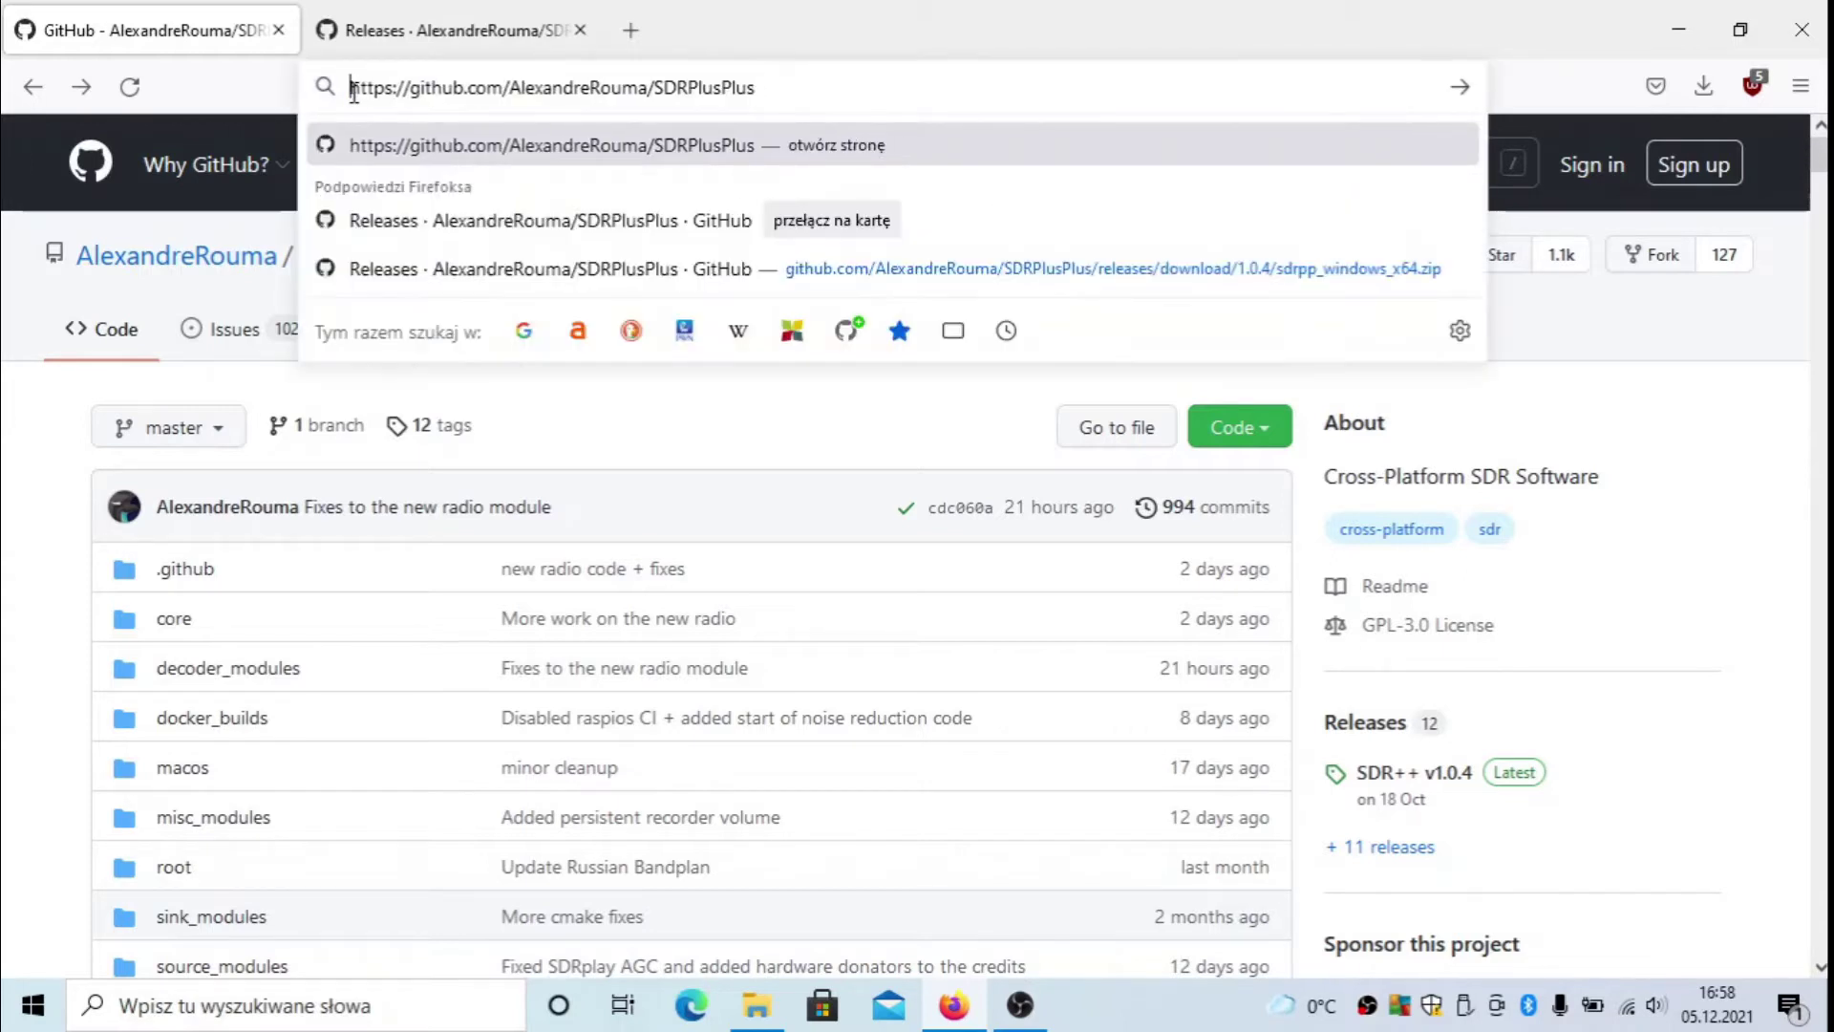
left_click(25, 653)
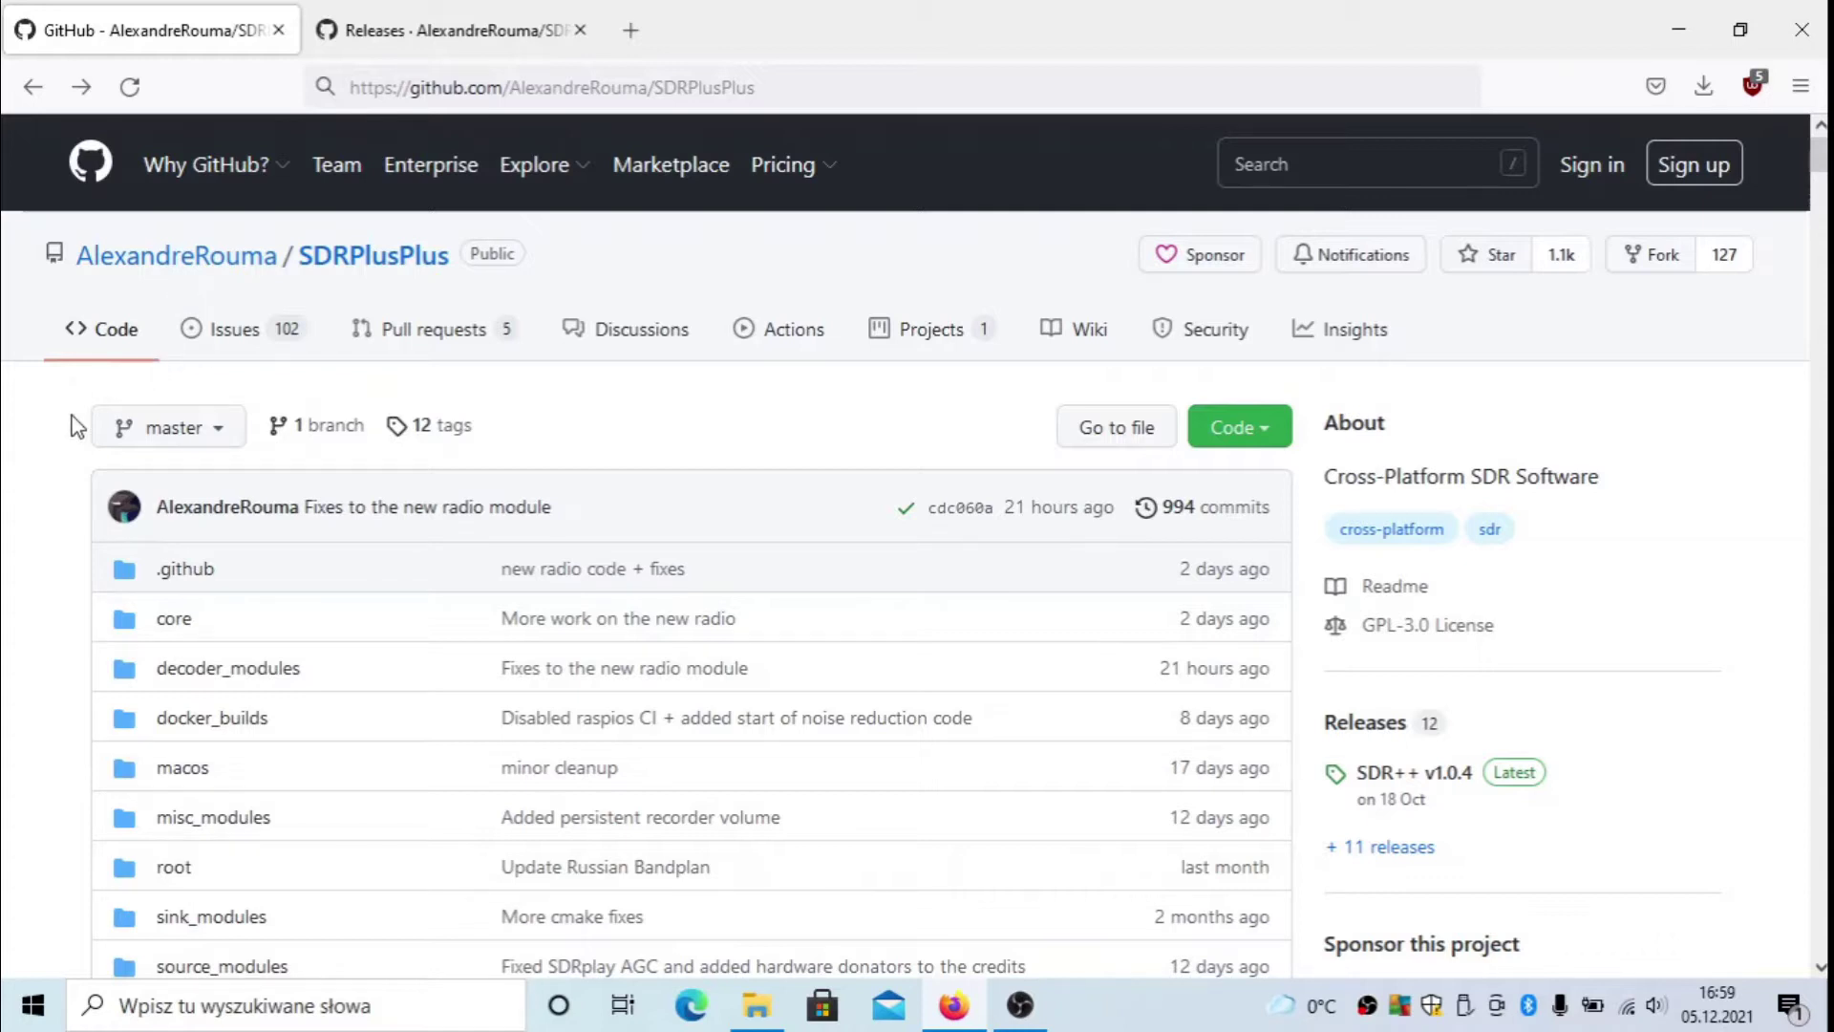
Look through the SDRPlusPlus repository's file list and readme, down to the Windows installation instructions
scroll(75, 425, "down", 5)
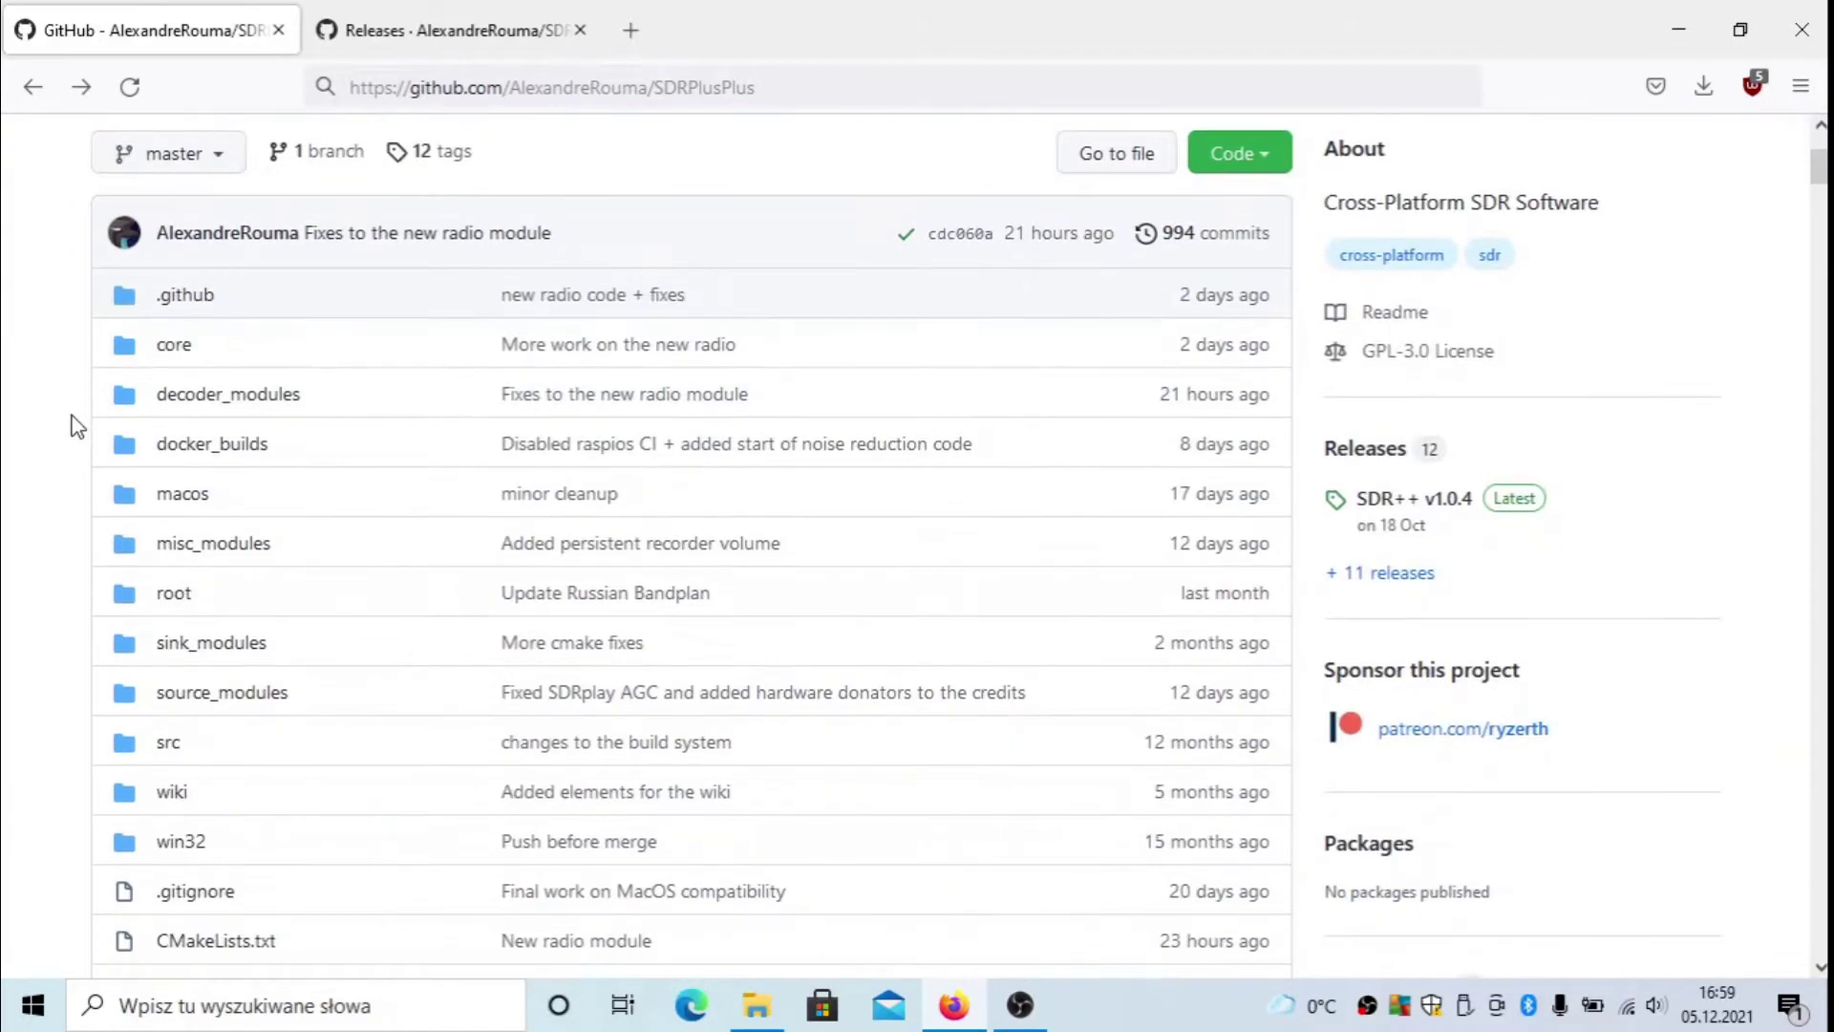
scroll(77, 427, "down", 5)
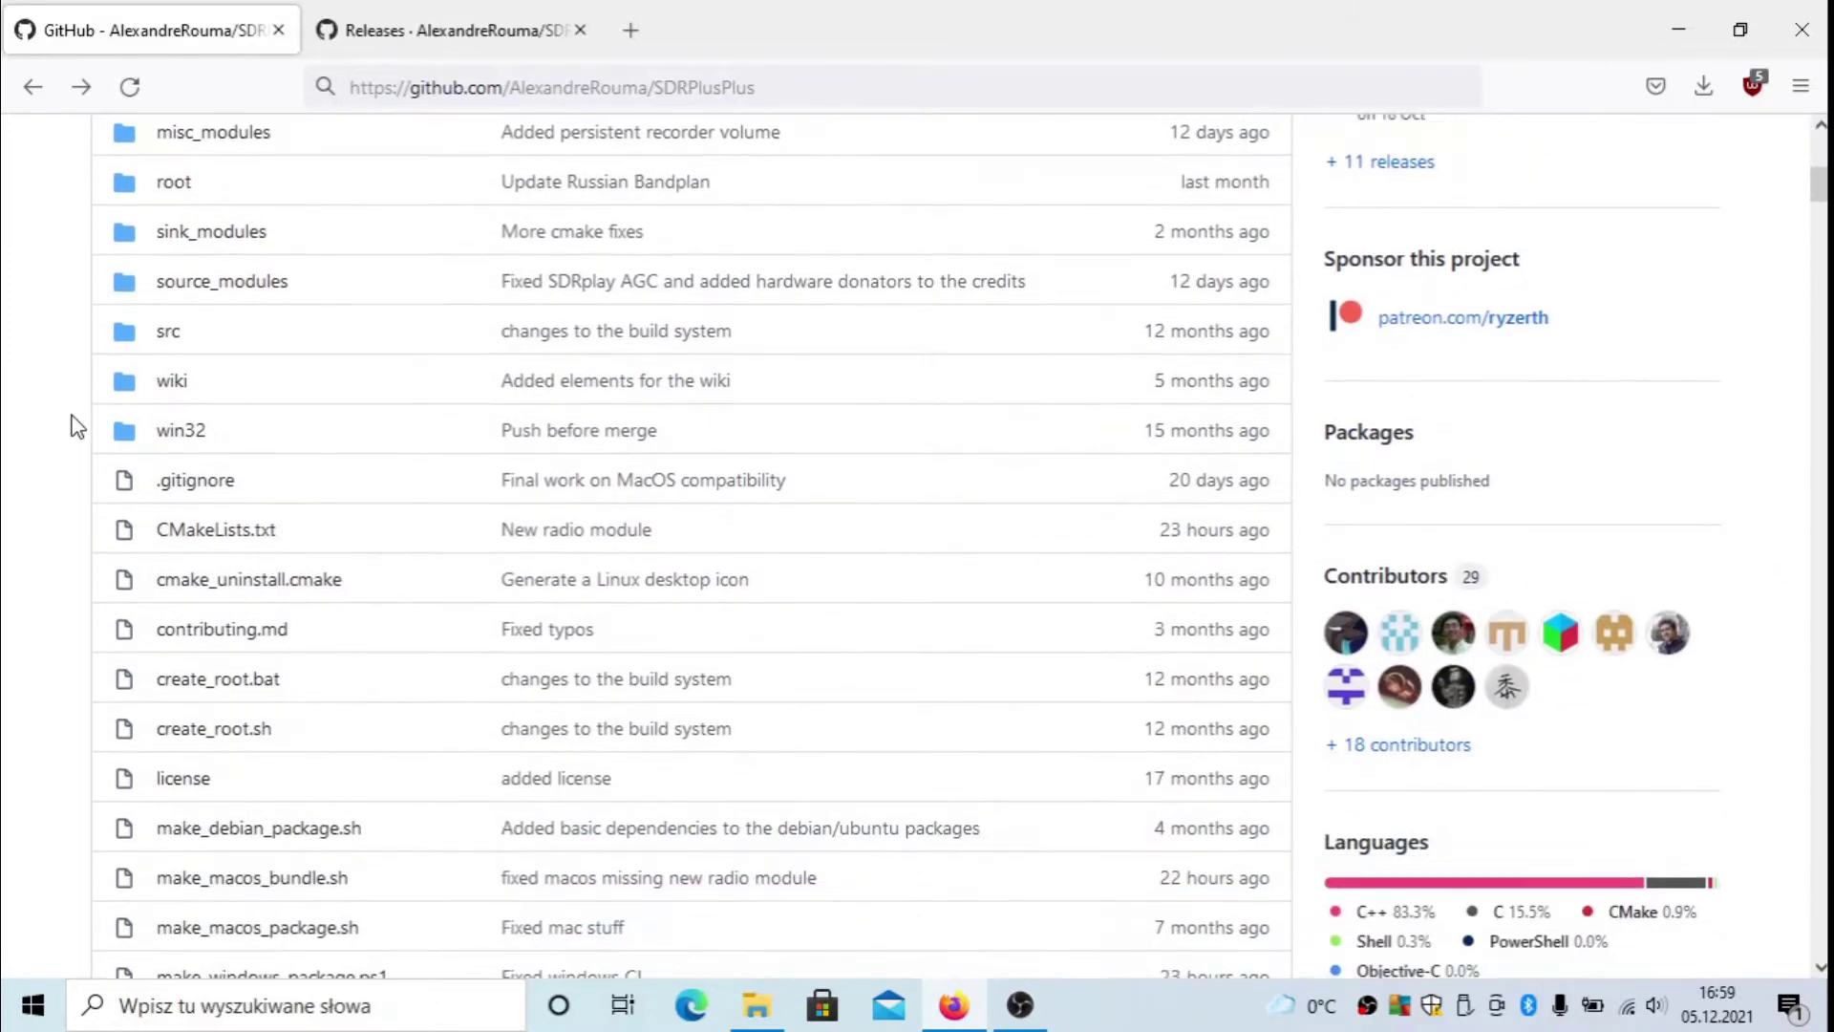
scroll(76, 426, "up", 8)
scroll(354, 415, "down", 15)
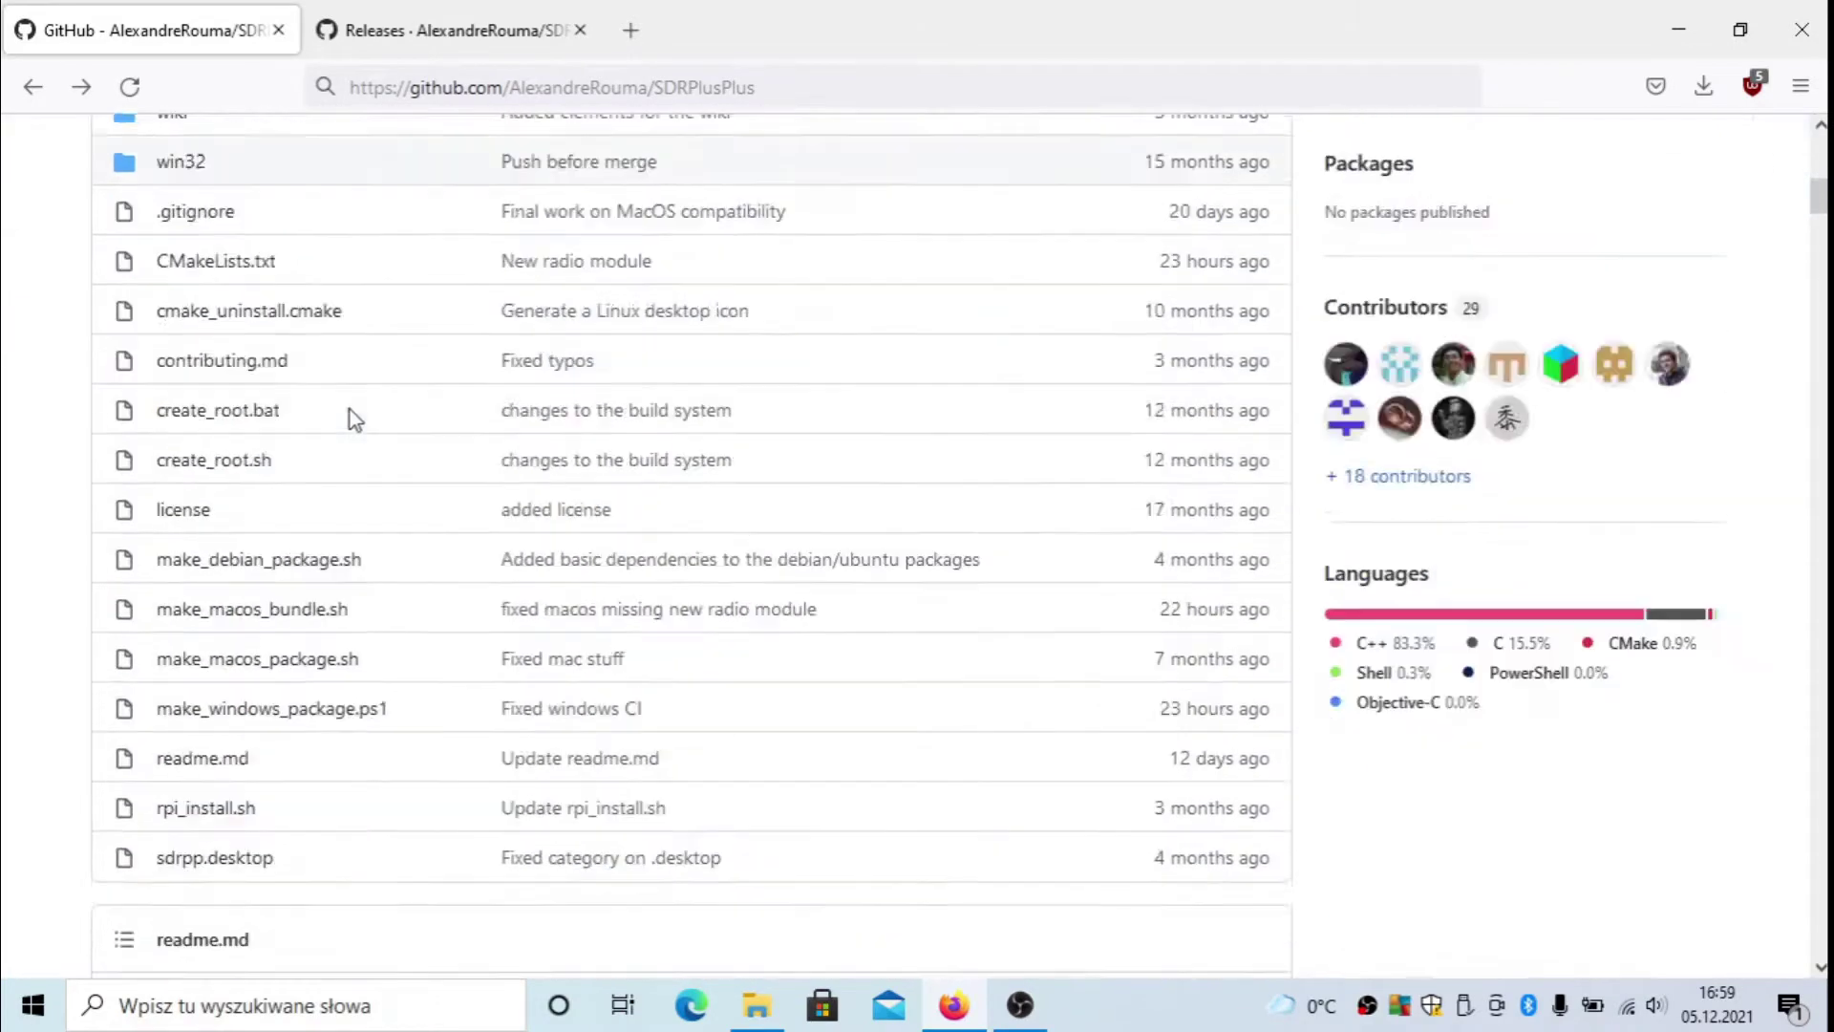
scroll(347, 418, "down", 10)
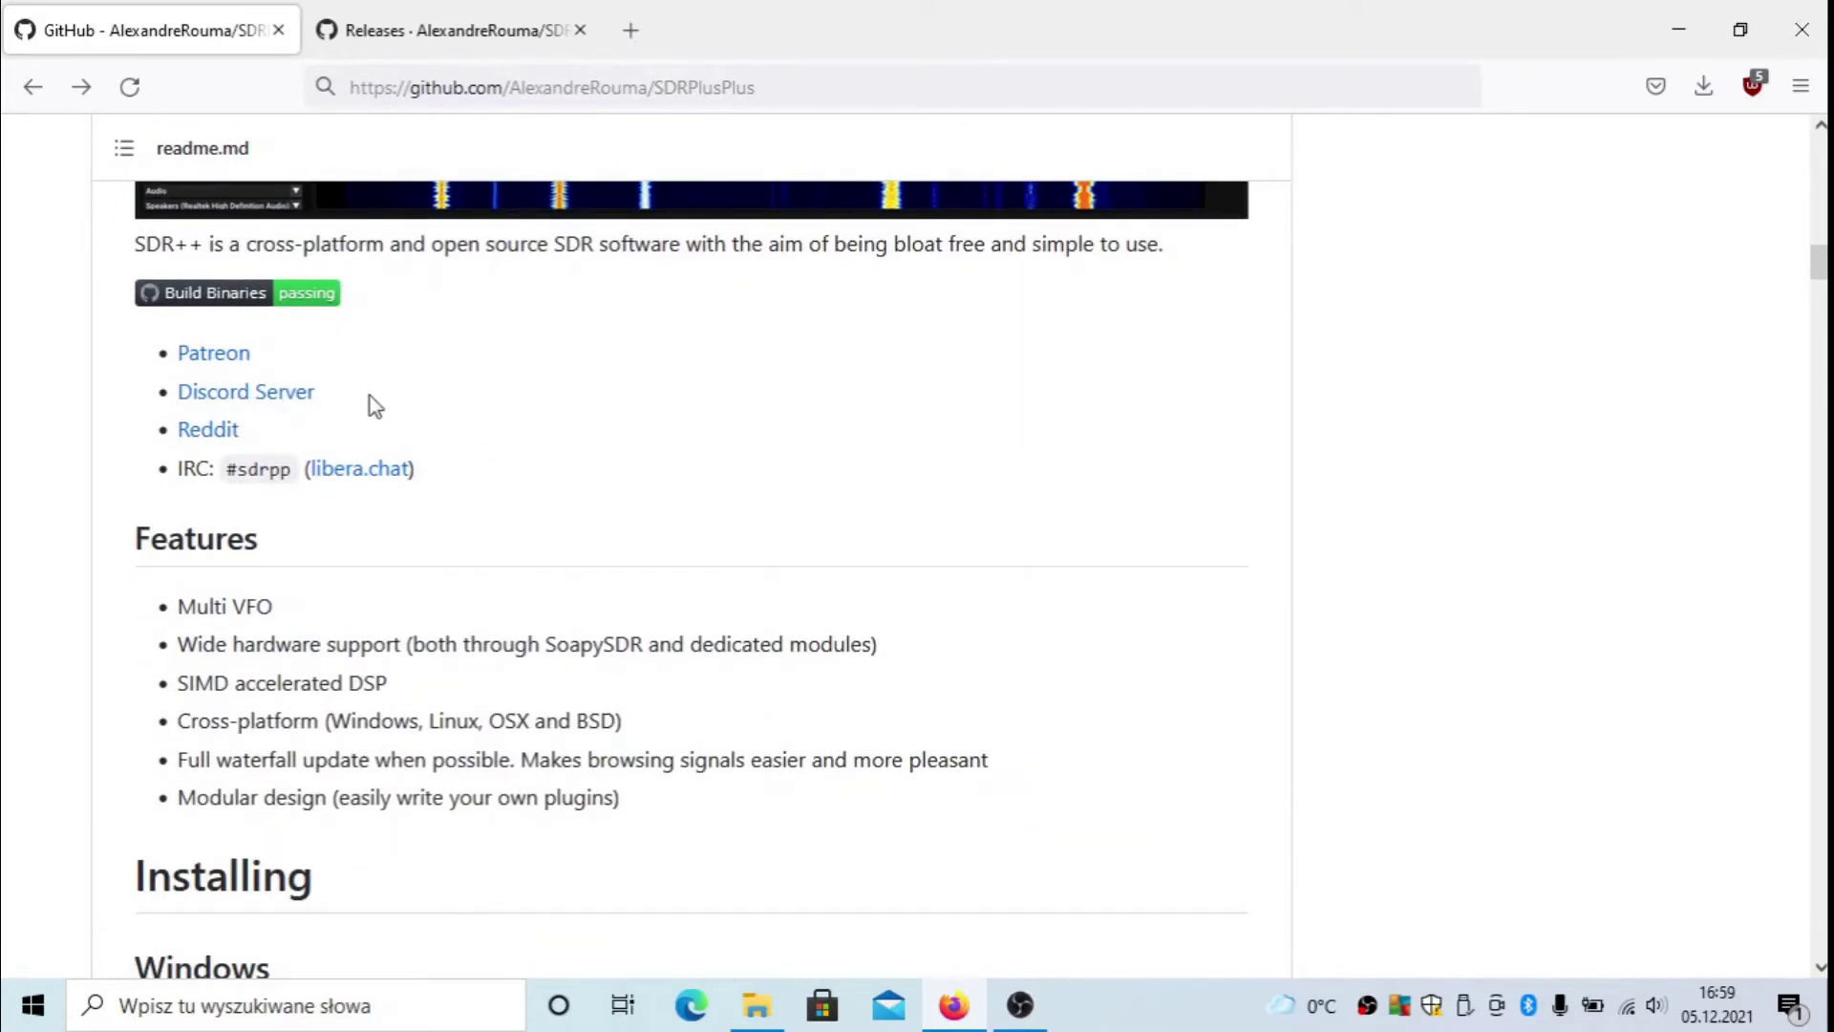
scroll(370, 396, "down", 4)
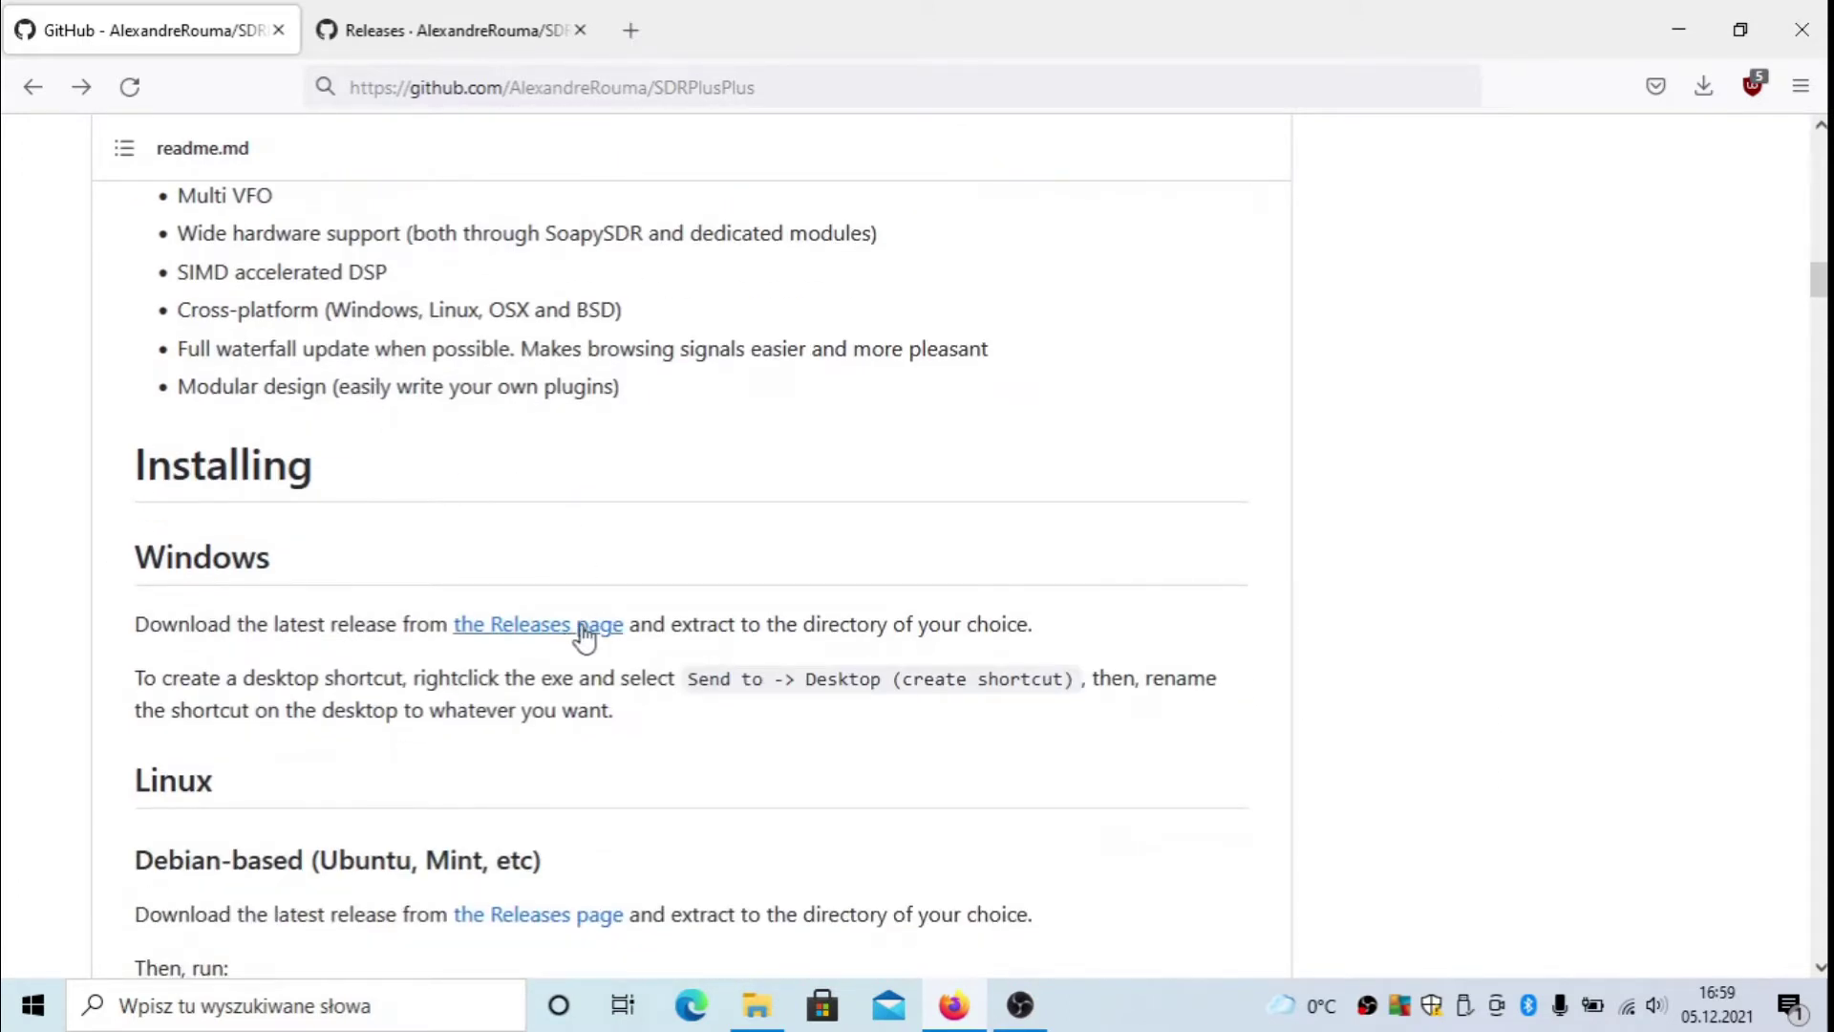
Start downloading sdrpp_windows_x64.zip from the SDR++ v1.0.4 release assets and cancel the save prompt
left_click(442, 35)
scroll(1061, 773, "down", 7)
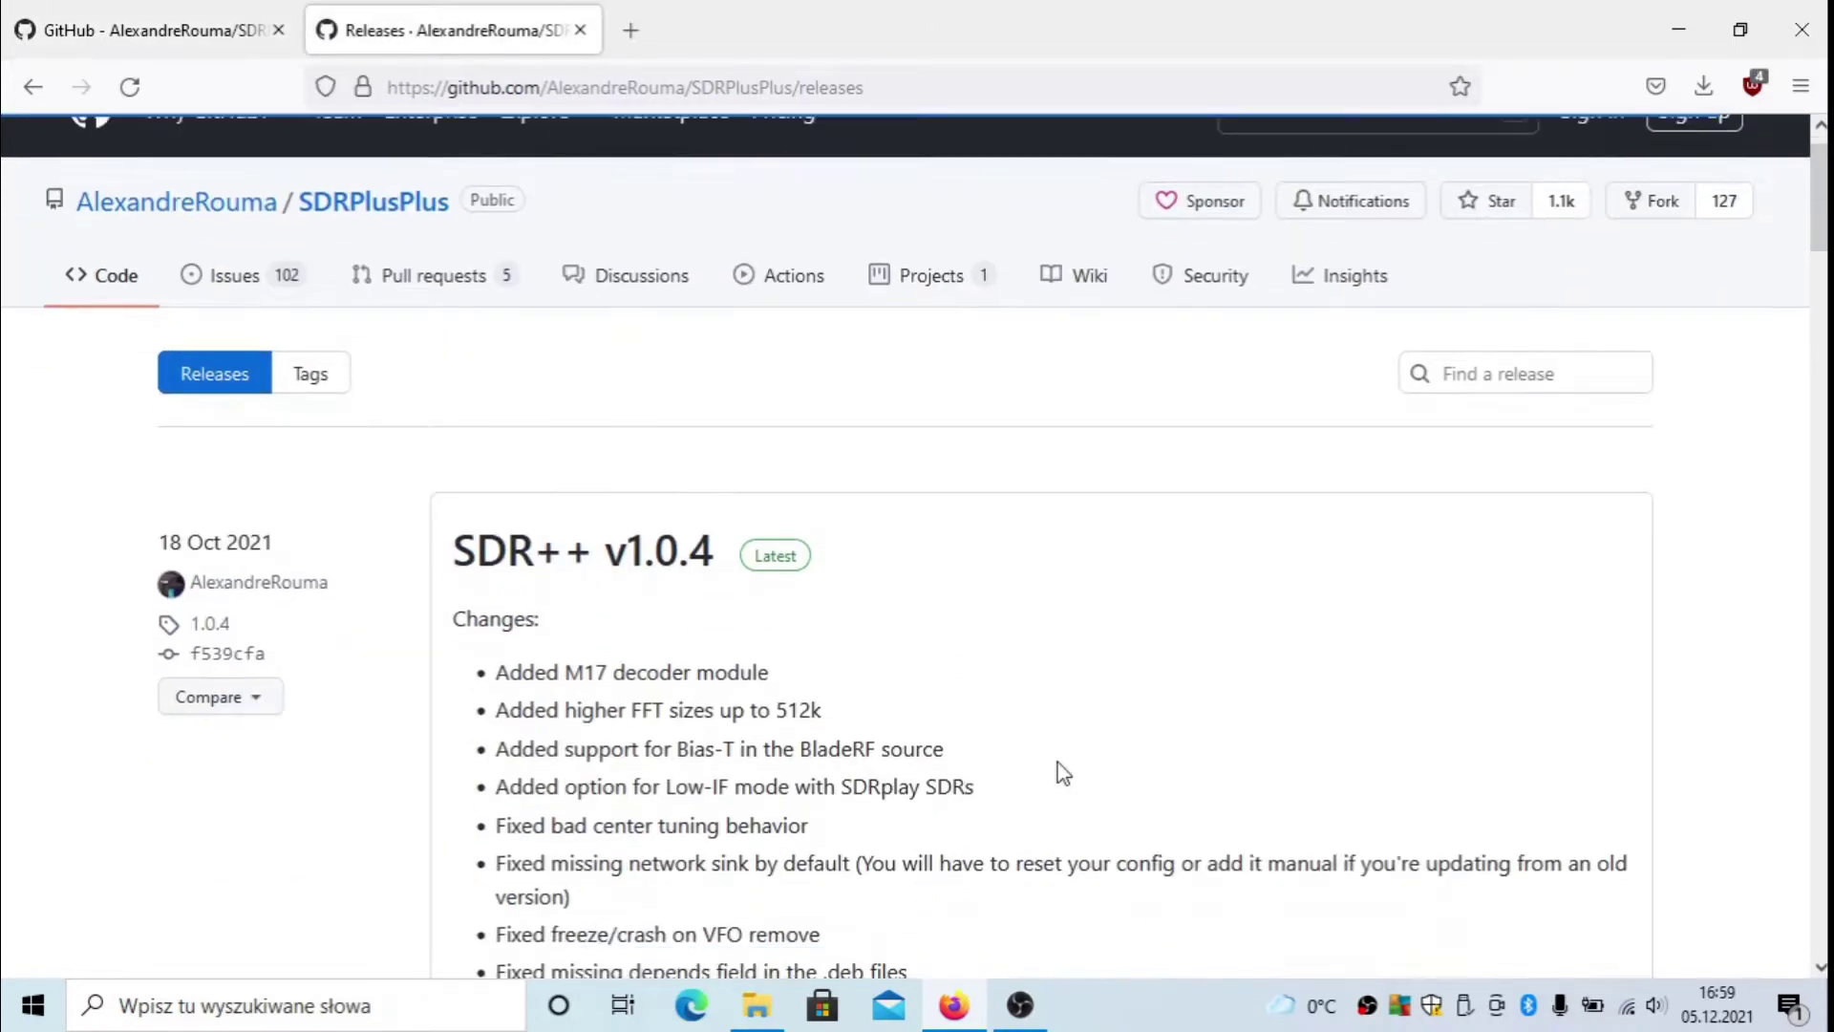
scroll(1058, 762, "down", 3)
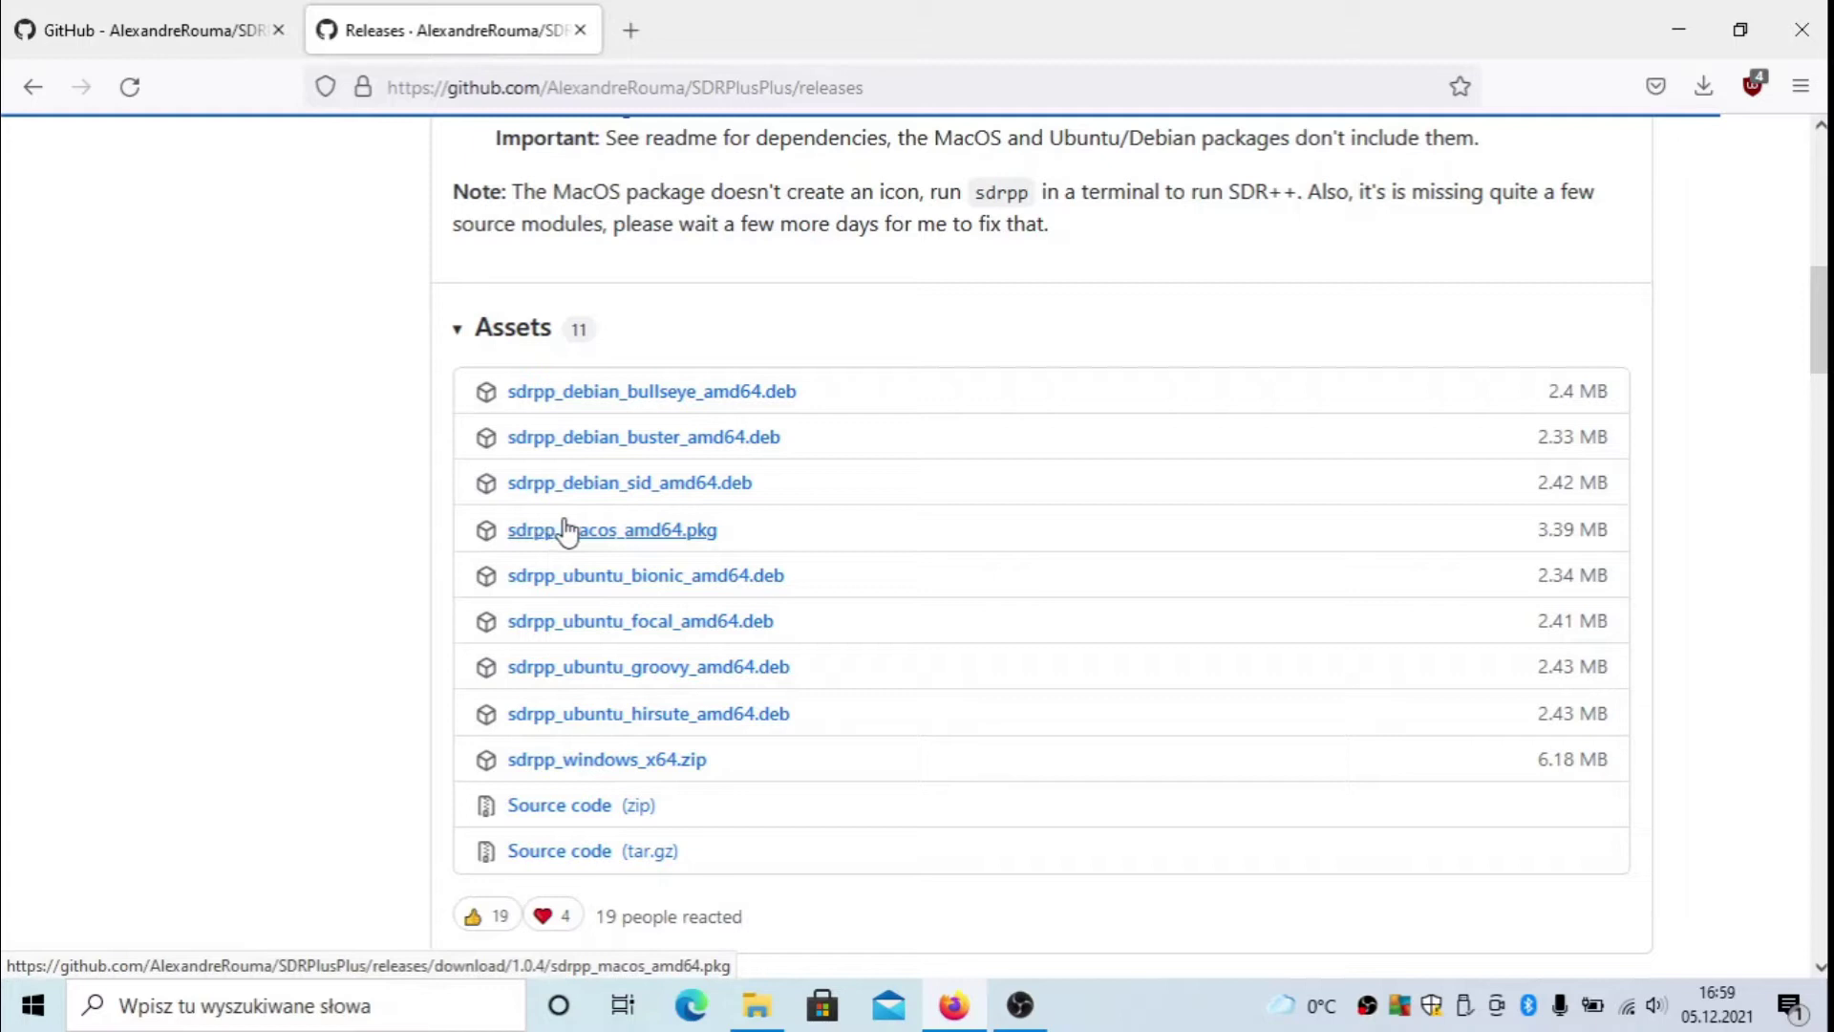
left_click(624, 761)
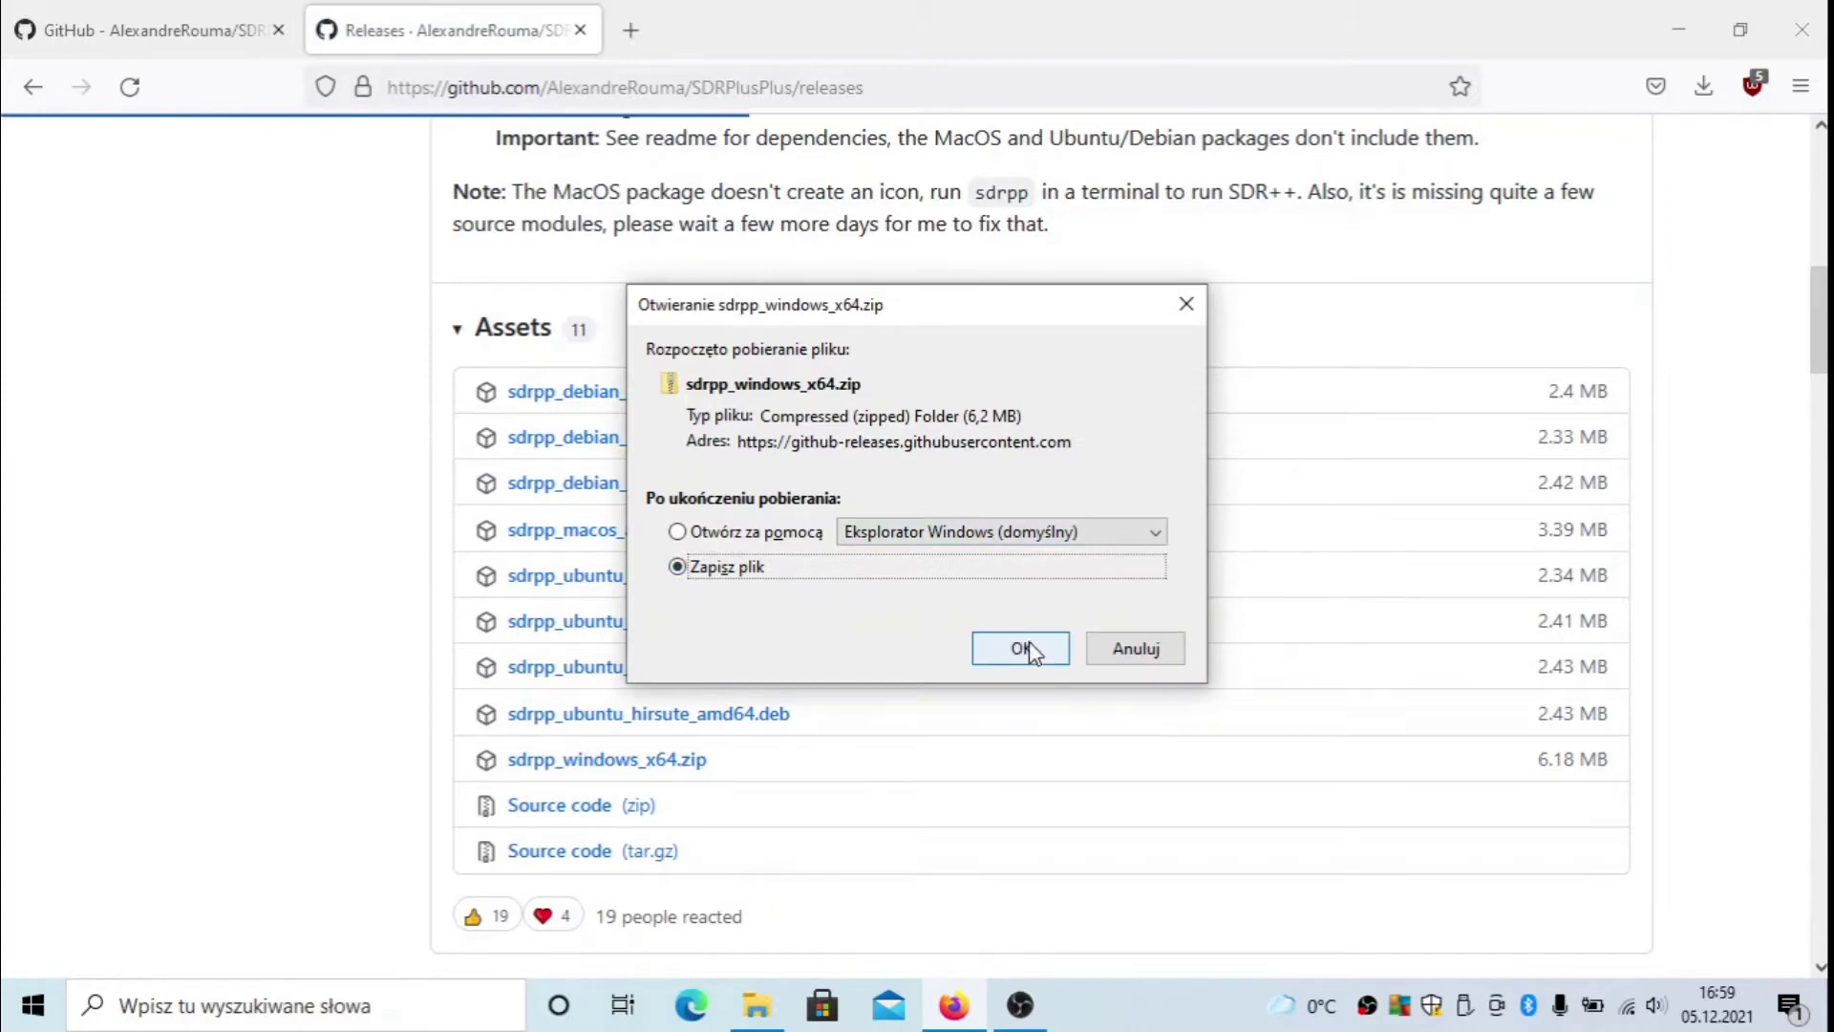
left_click(1149, 650)
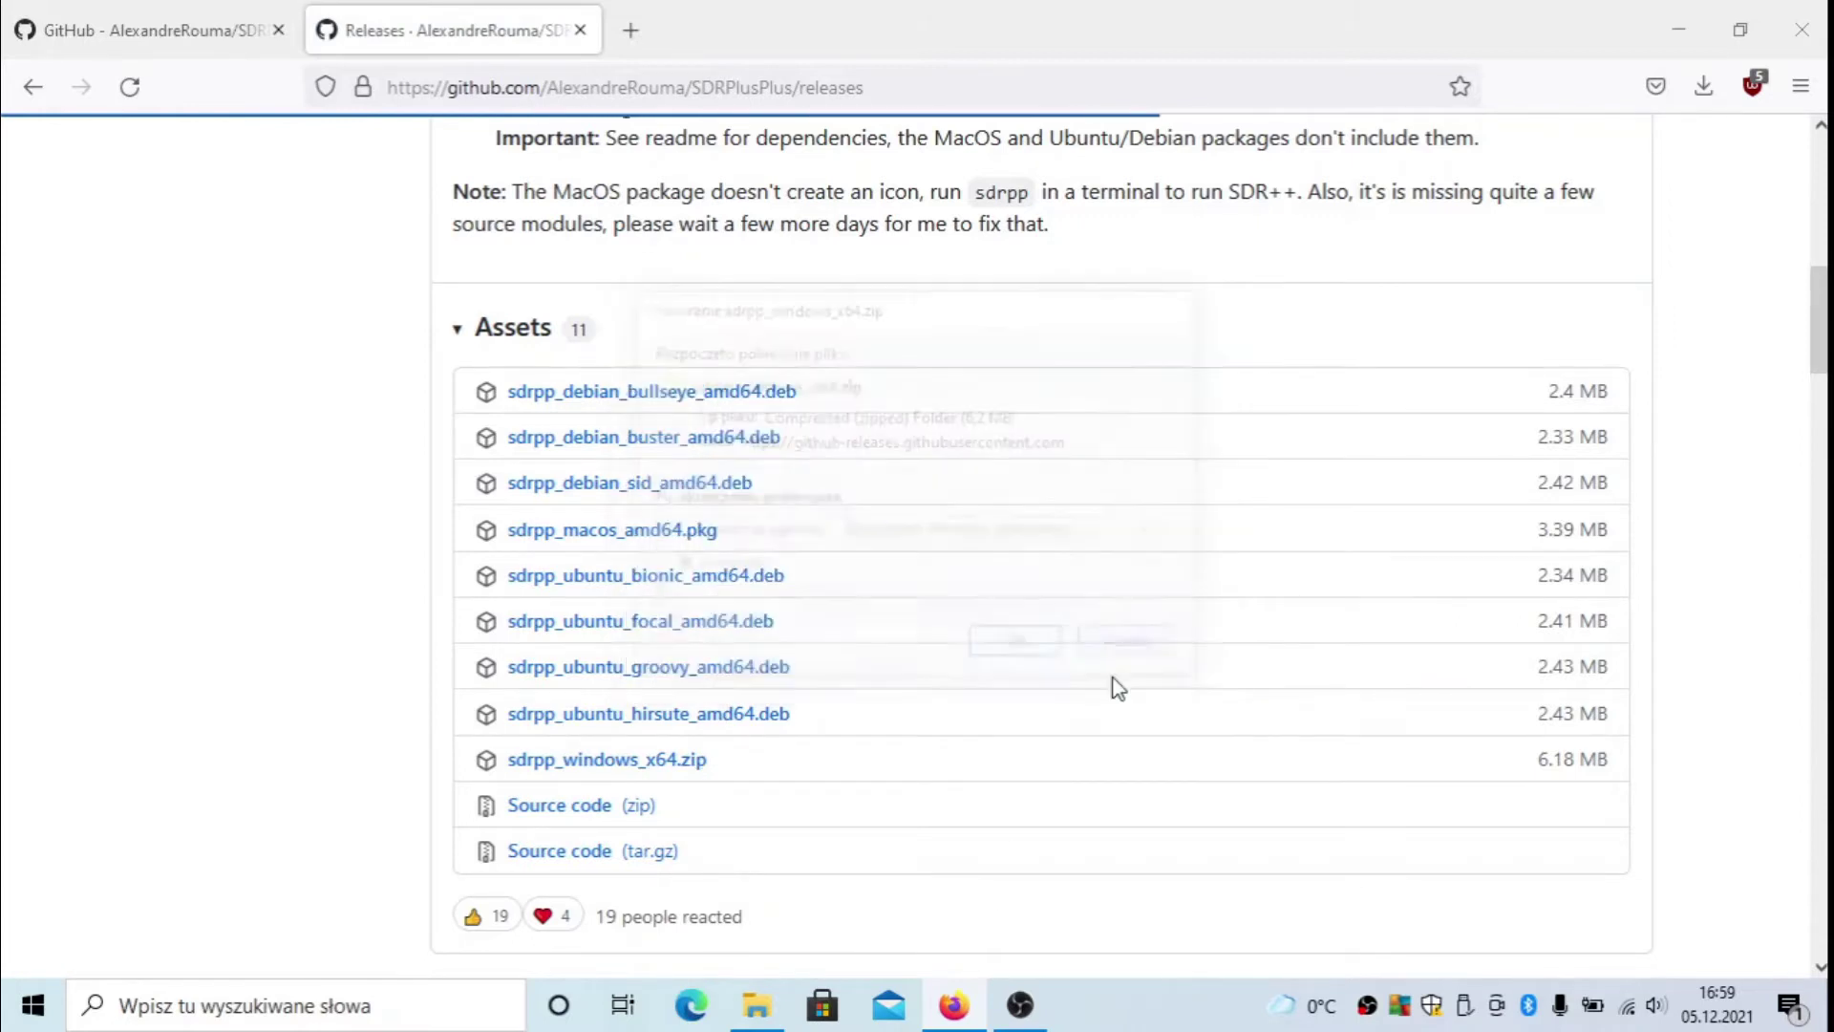
Switch to File Explorer and launch sdrpp from the extracted sdrpp_windows_x64 folder
left_click(757, 1013)
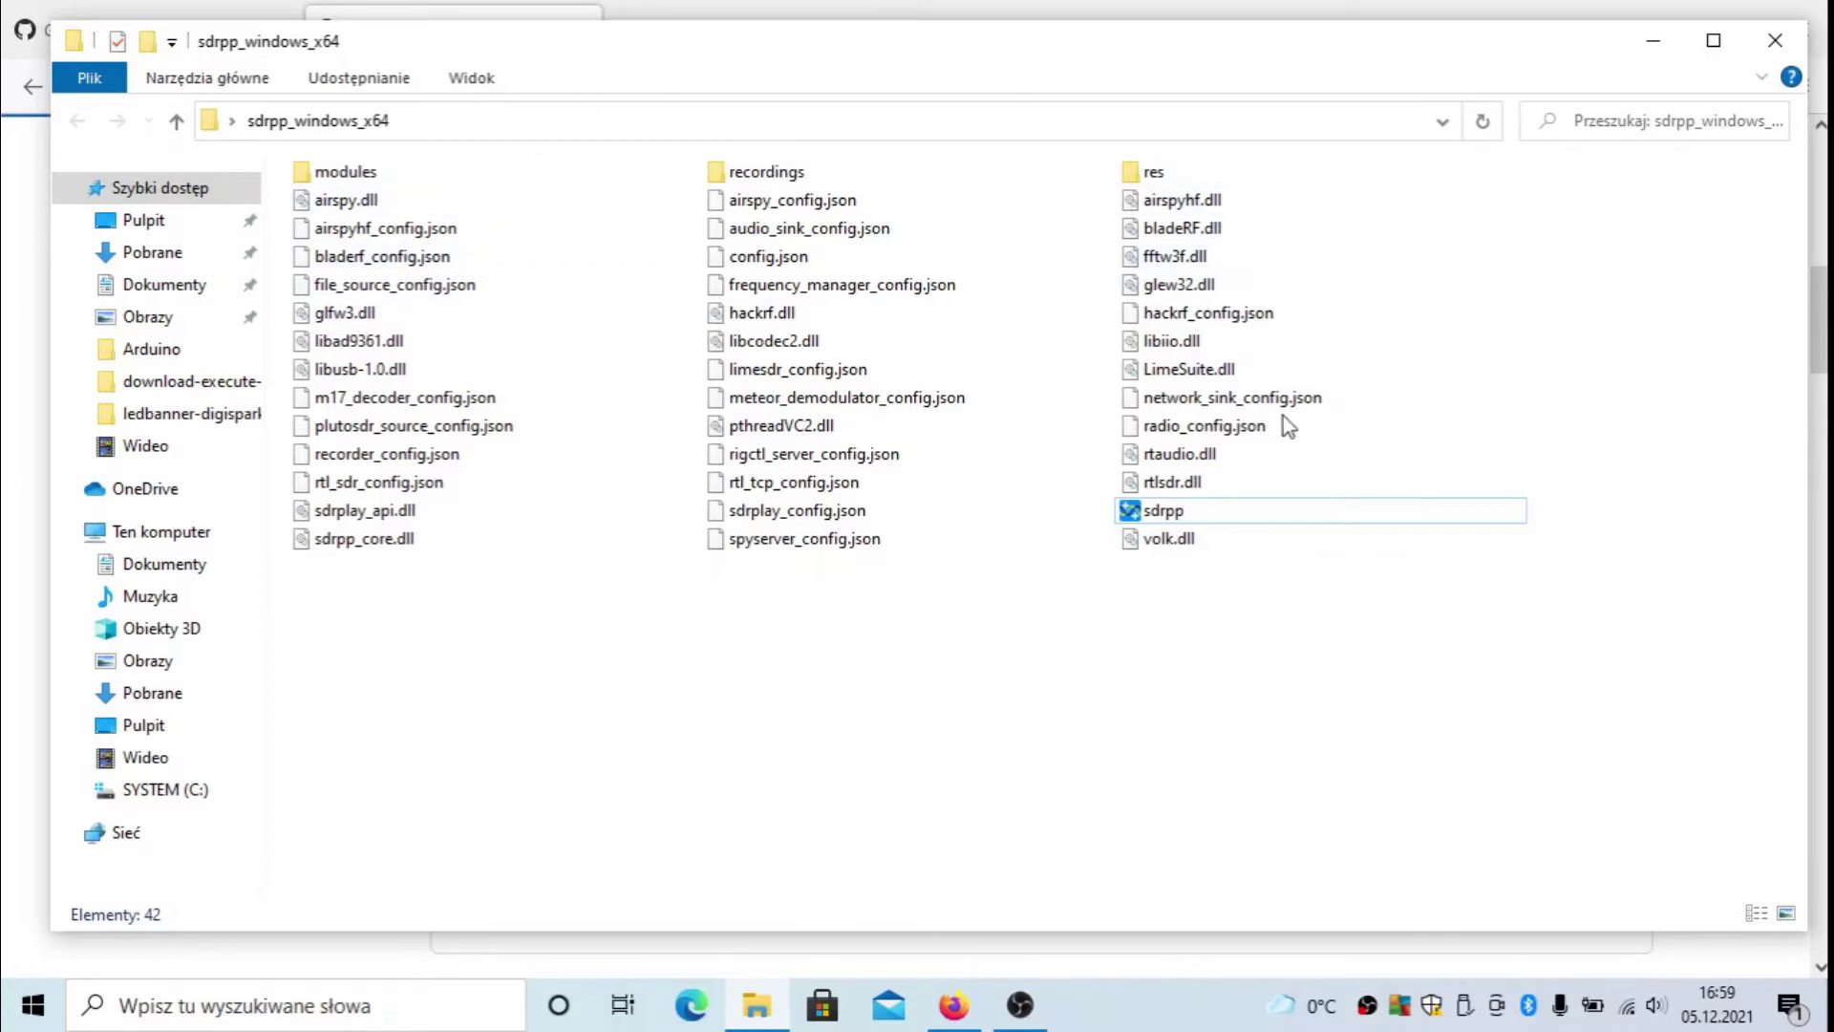
double_click(1179, 516)
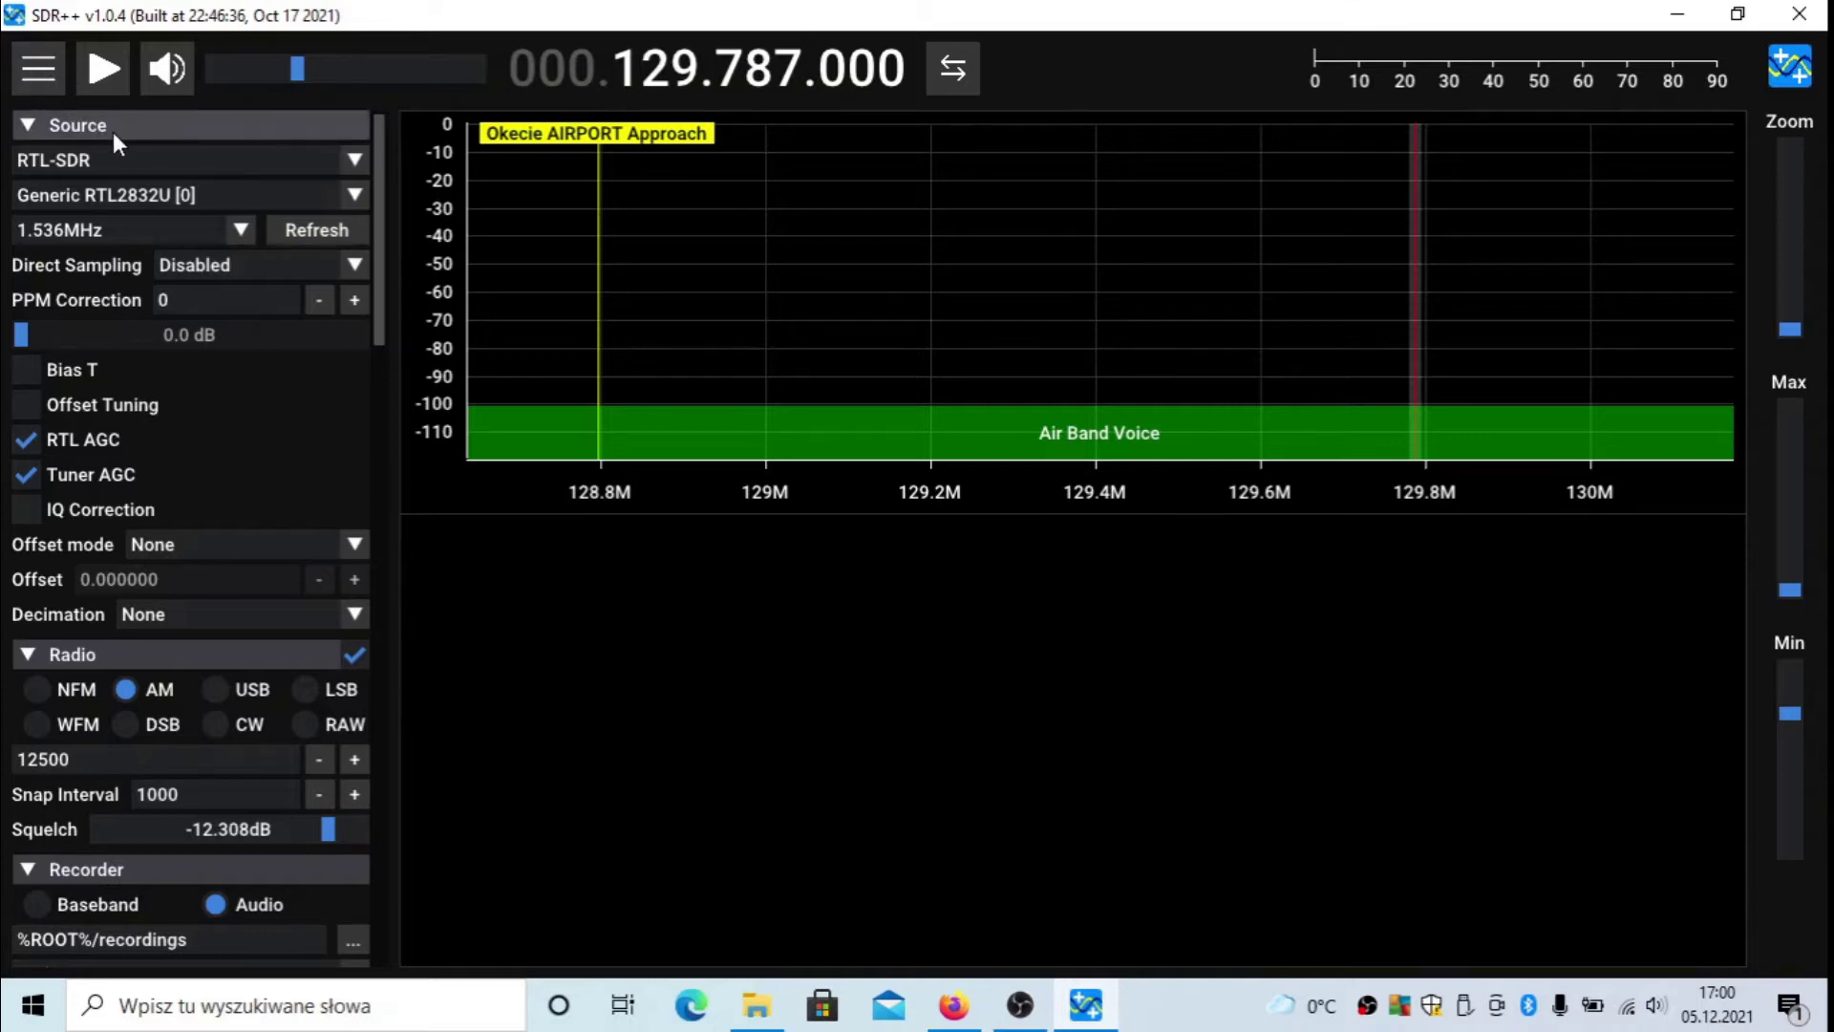
Select RTL-SDR as the signal source and check its available devices and sample rates
left_click(252, 164)
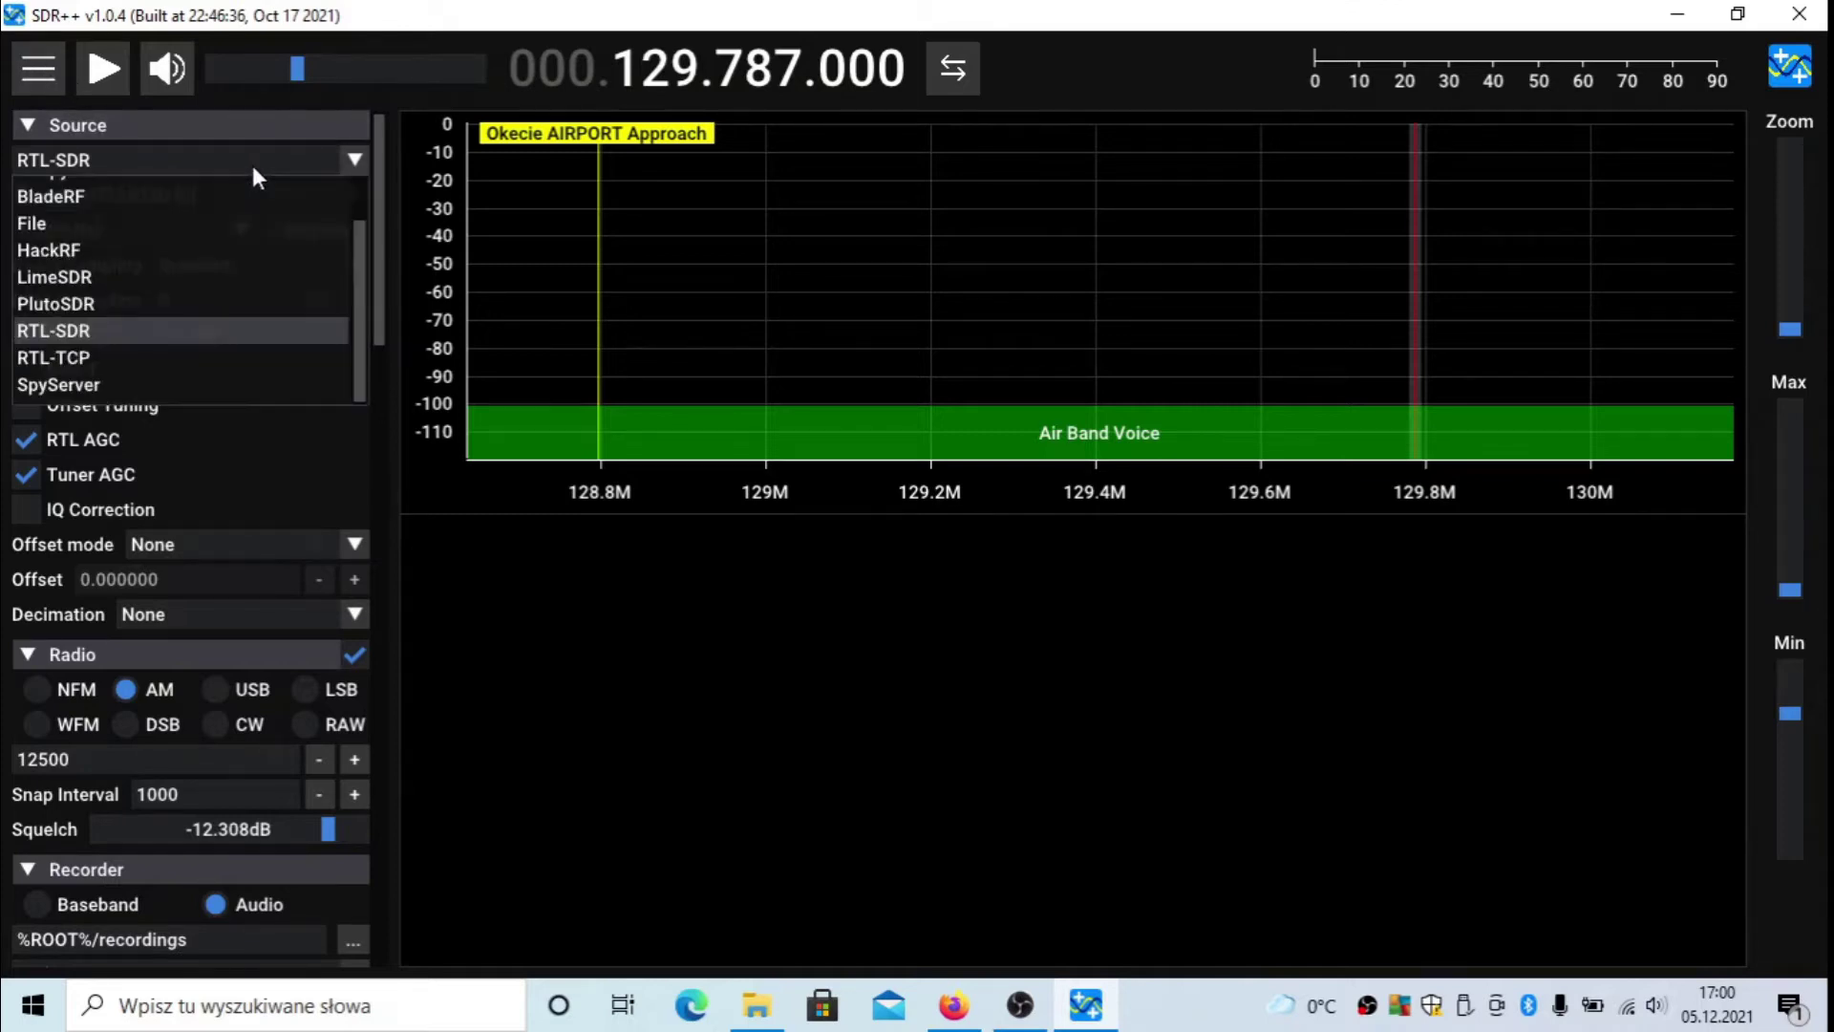
left_click(139, 329)
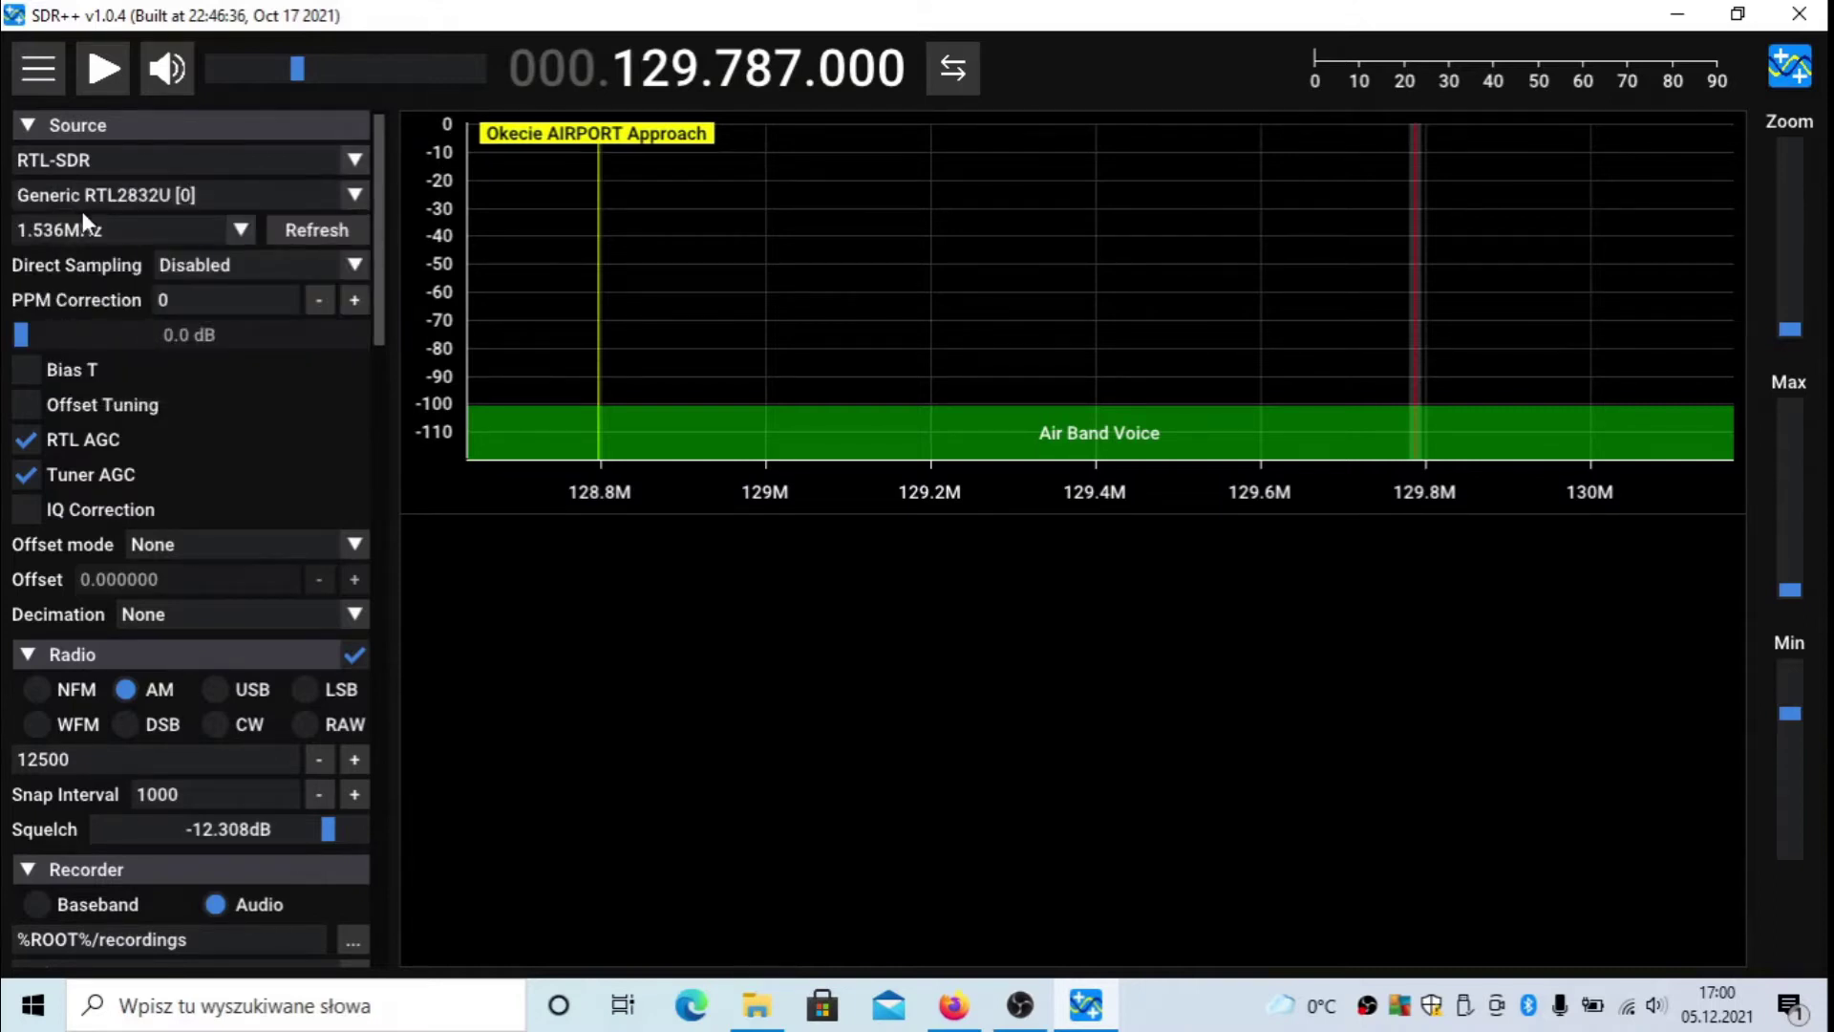
left_click(347, 195)
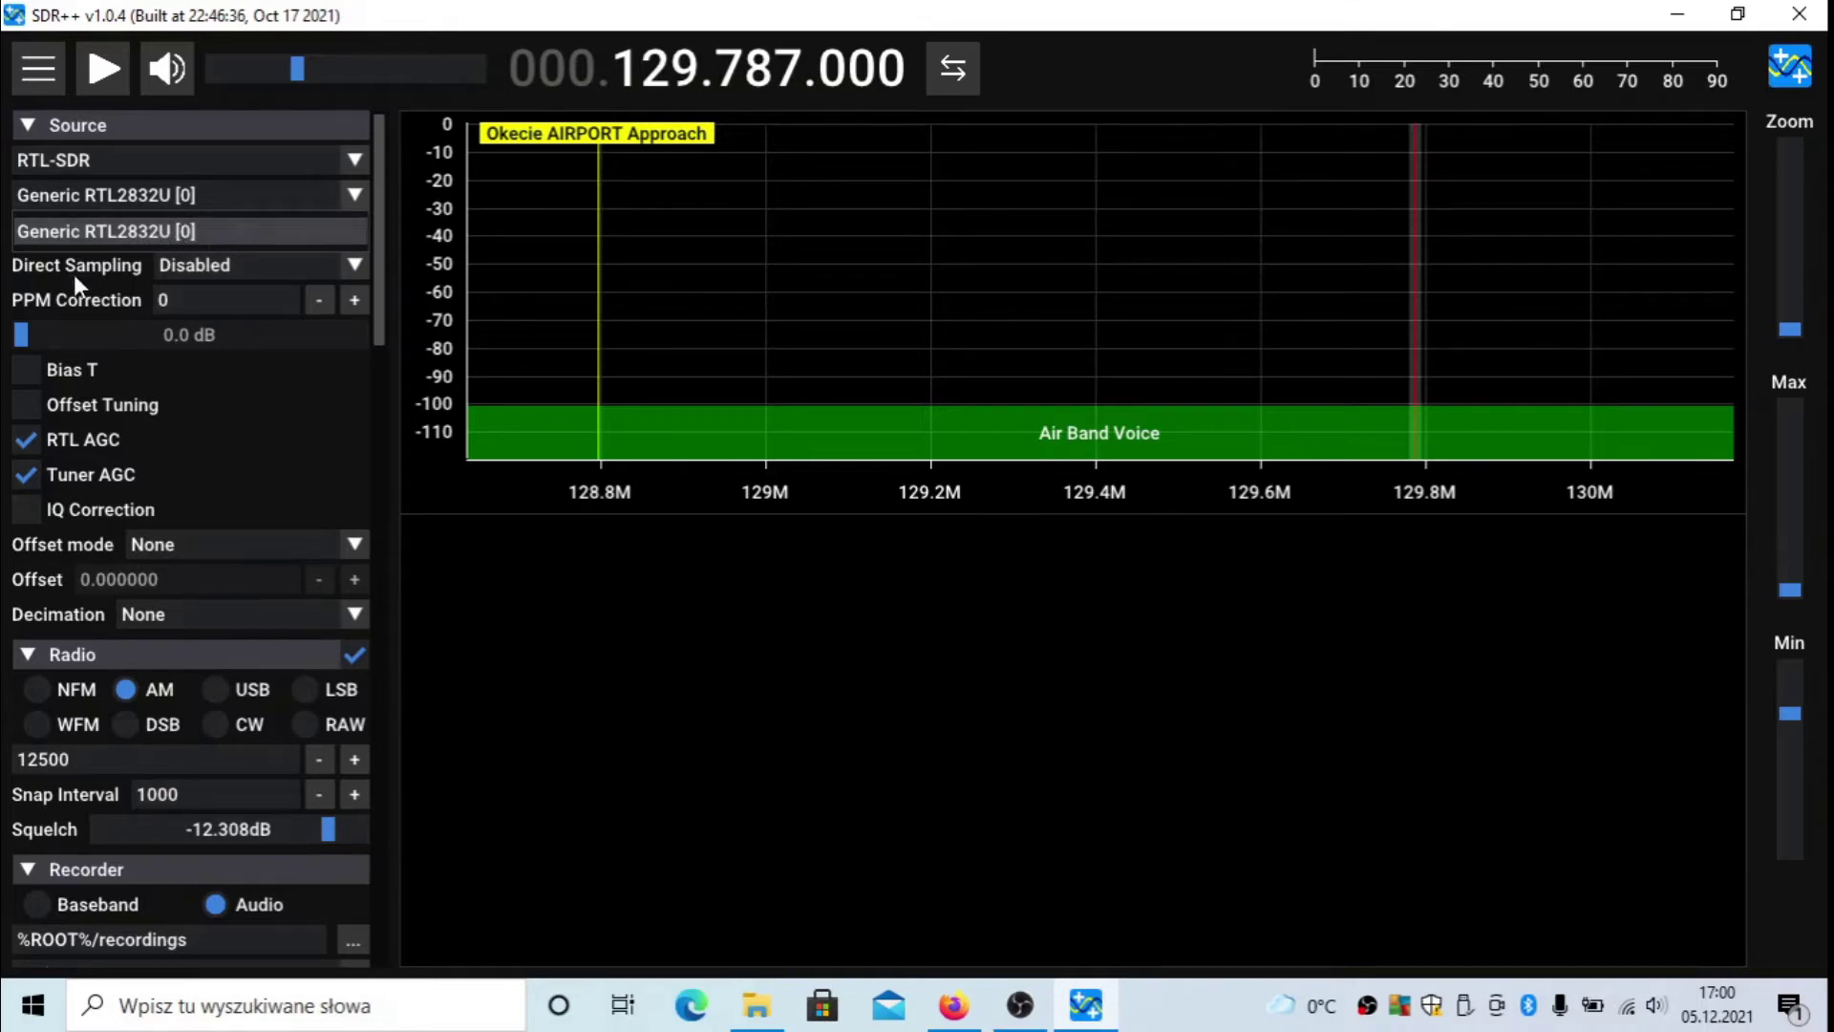
left_click(121, 256)
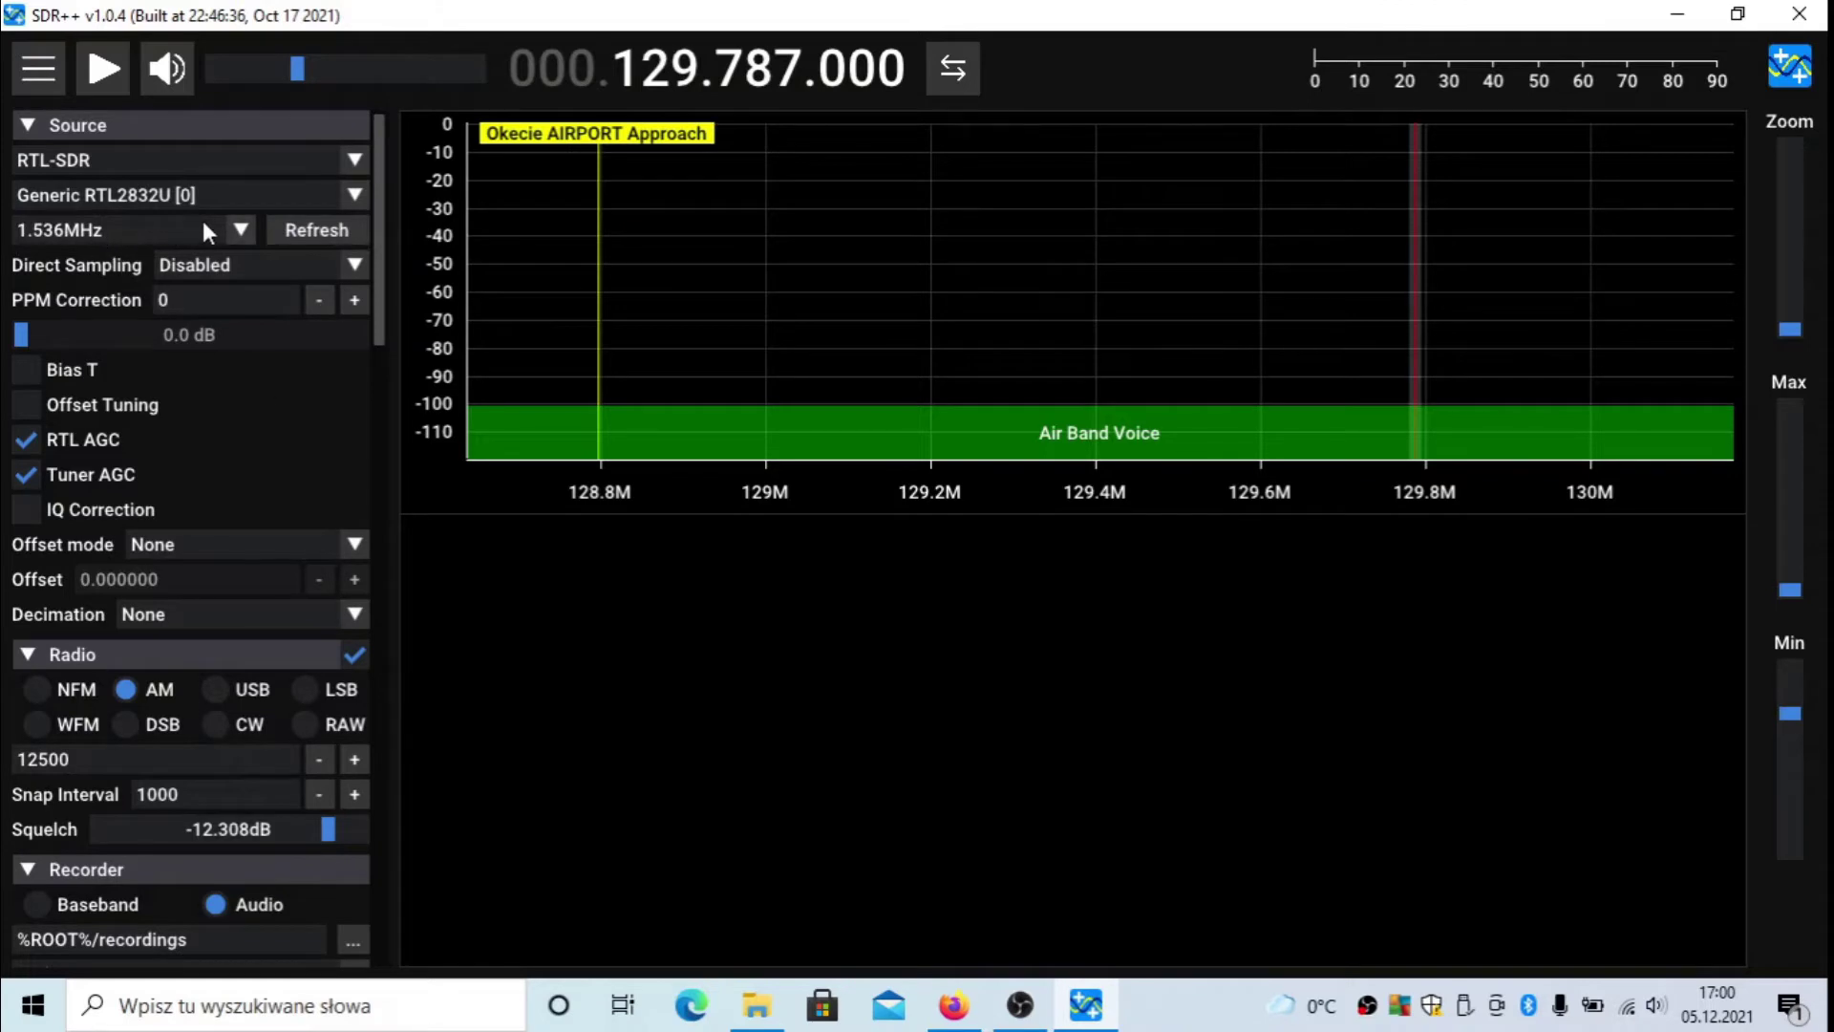
left_click(241, 231)
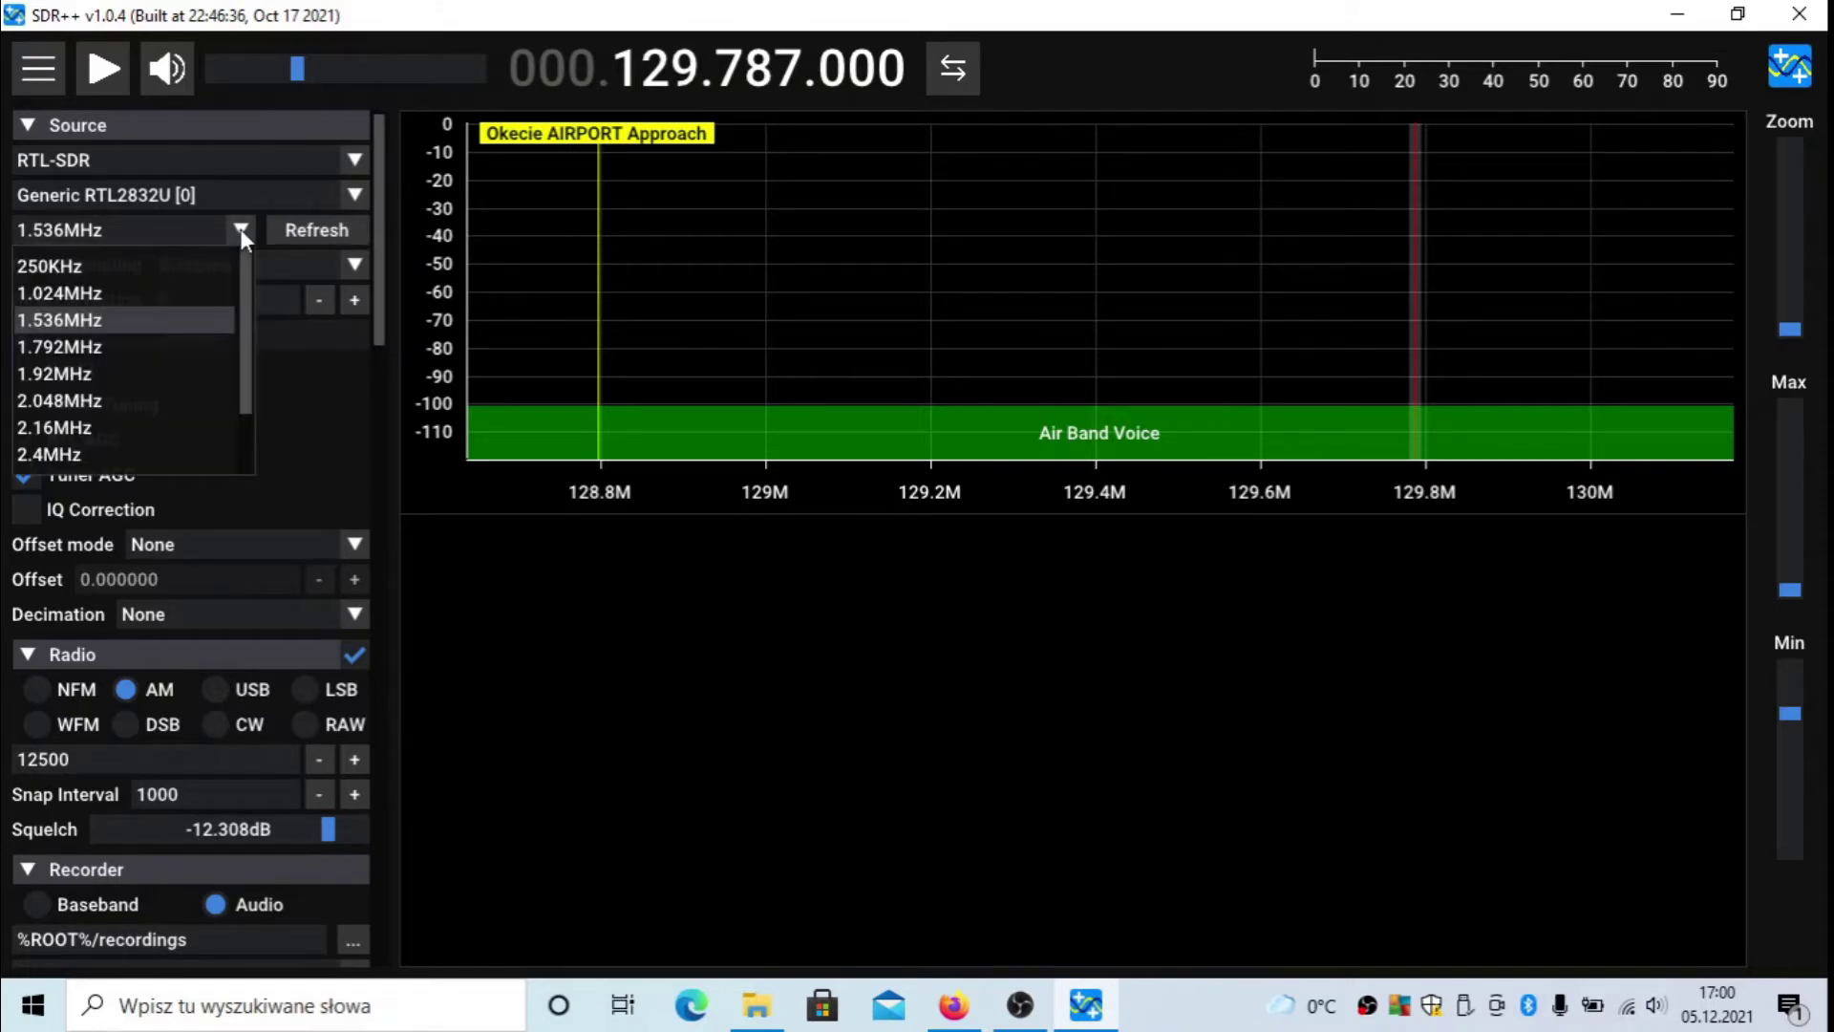
left_click(306, 397)
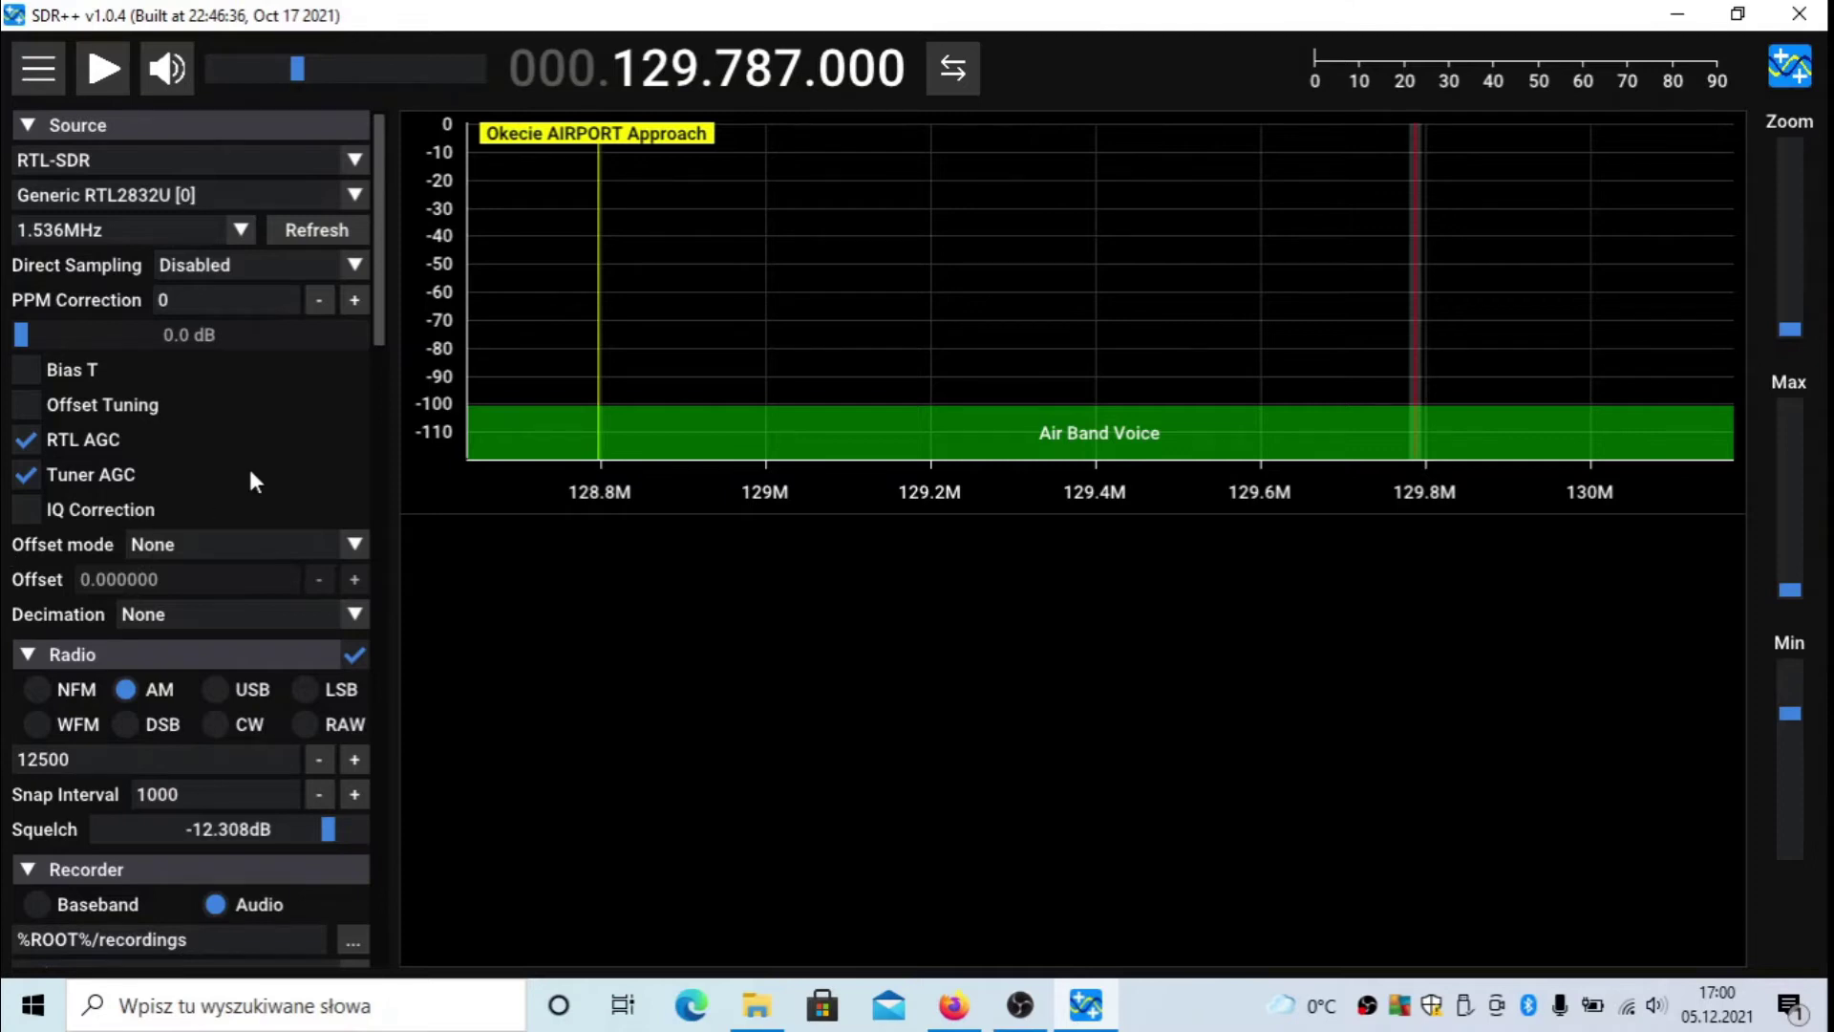
Examine the Radio, Recorder, Frequency Manager, VFO Color, Band Plan and Display settings
scroll(275, 464, "down", 3)
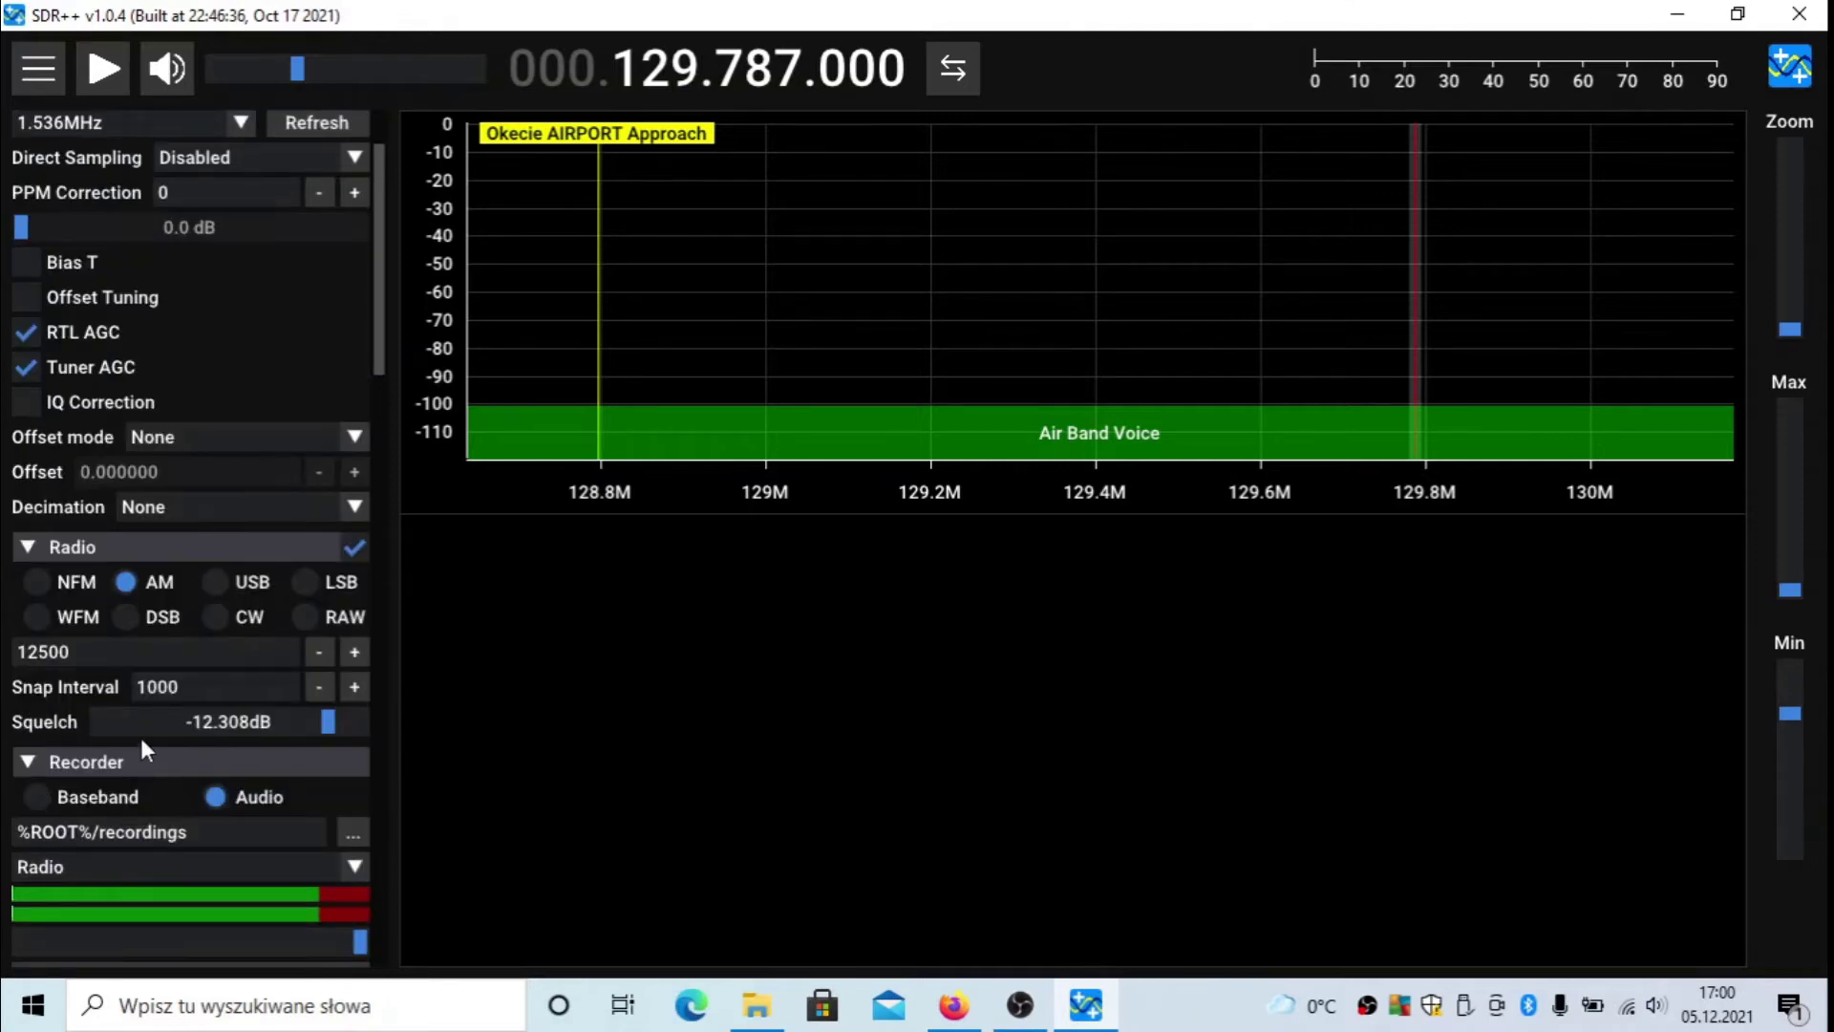
scroll(256, 722, "down", 3)
scroll(223, 719, "down", 3)
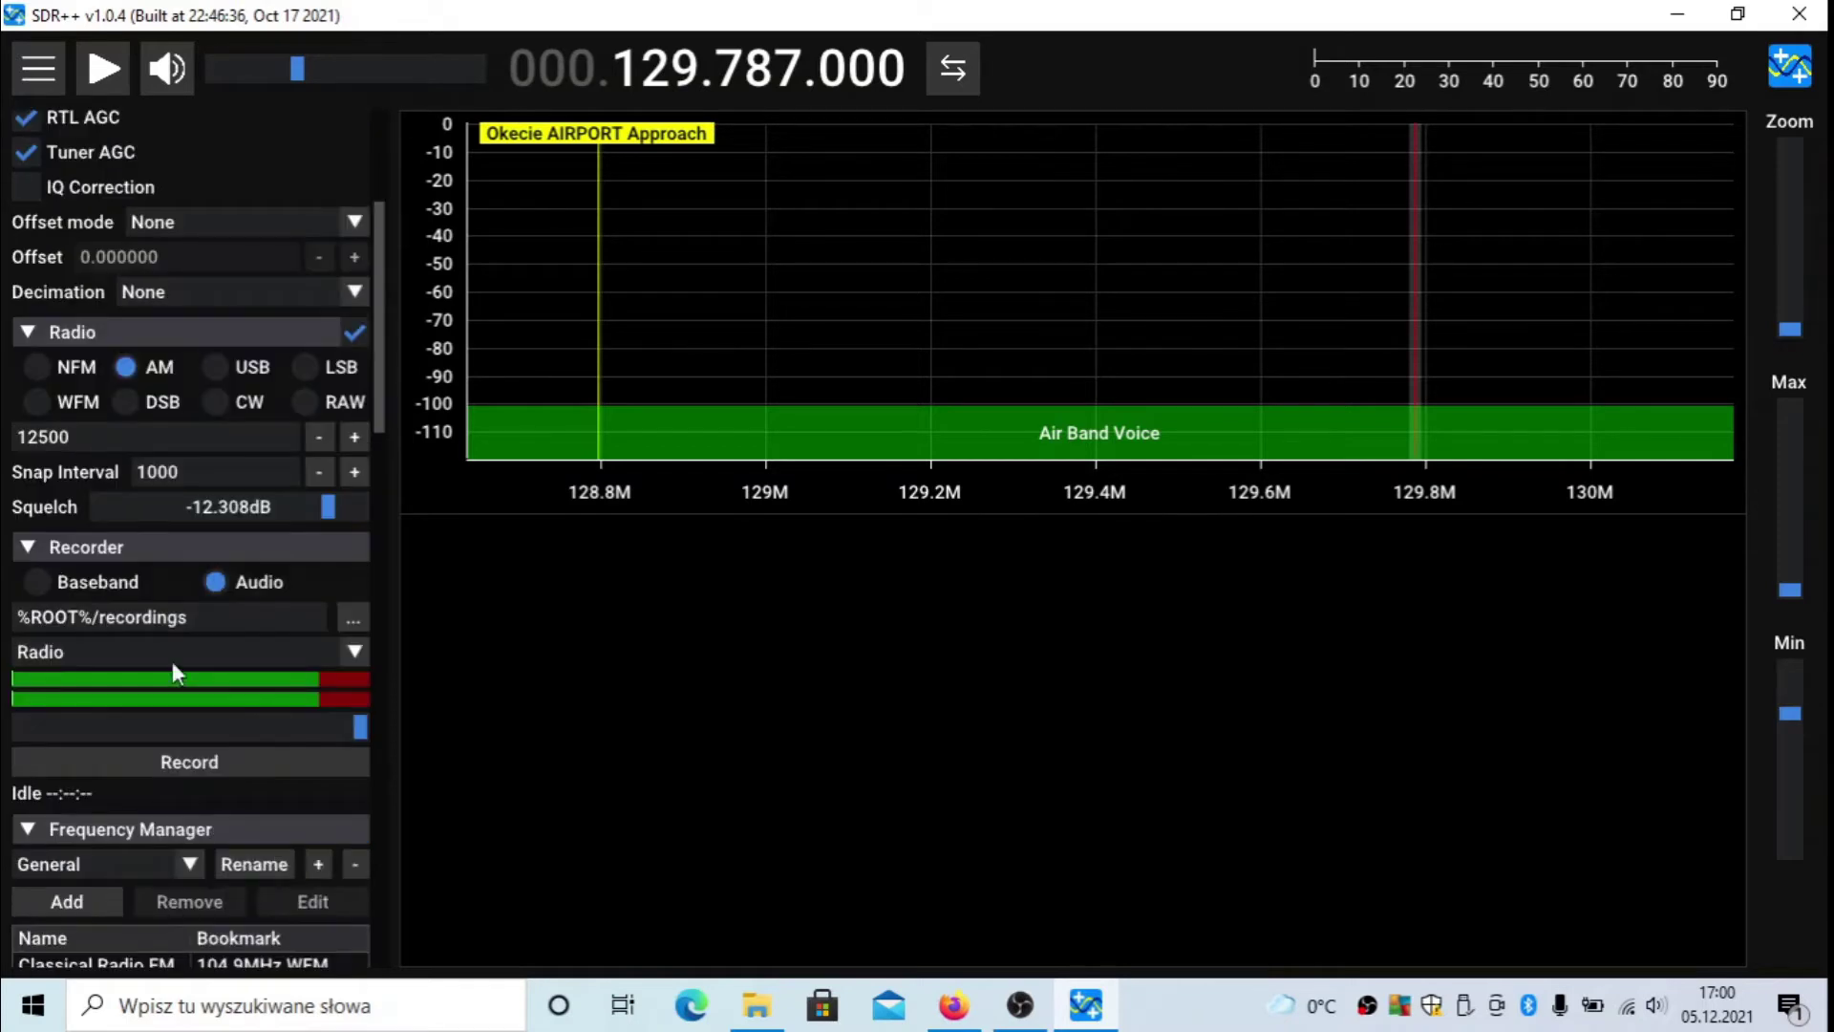
scroll(219, 697, "down", 3)
scroll(245, 676, "down", 6)
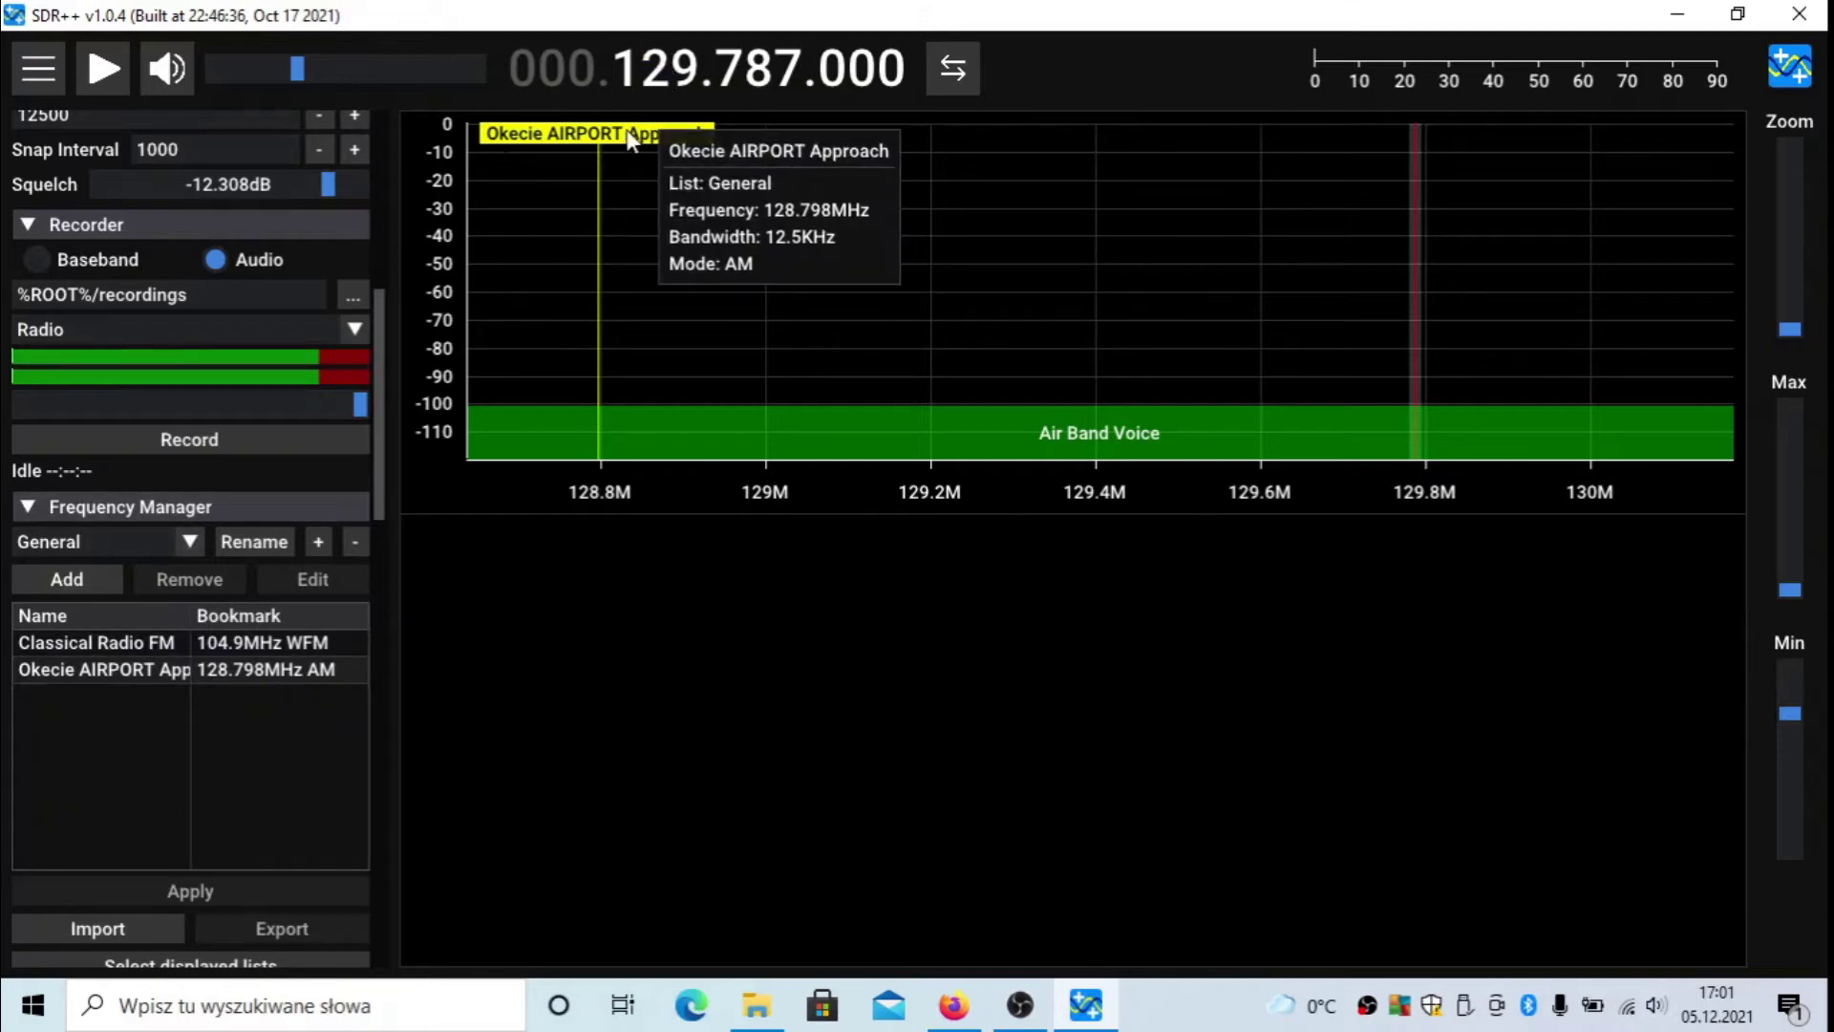
scroll(133, 675, "down", 6)
scroll(133, 677, "down", 4)
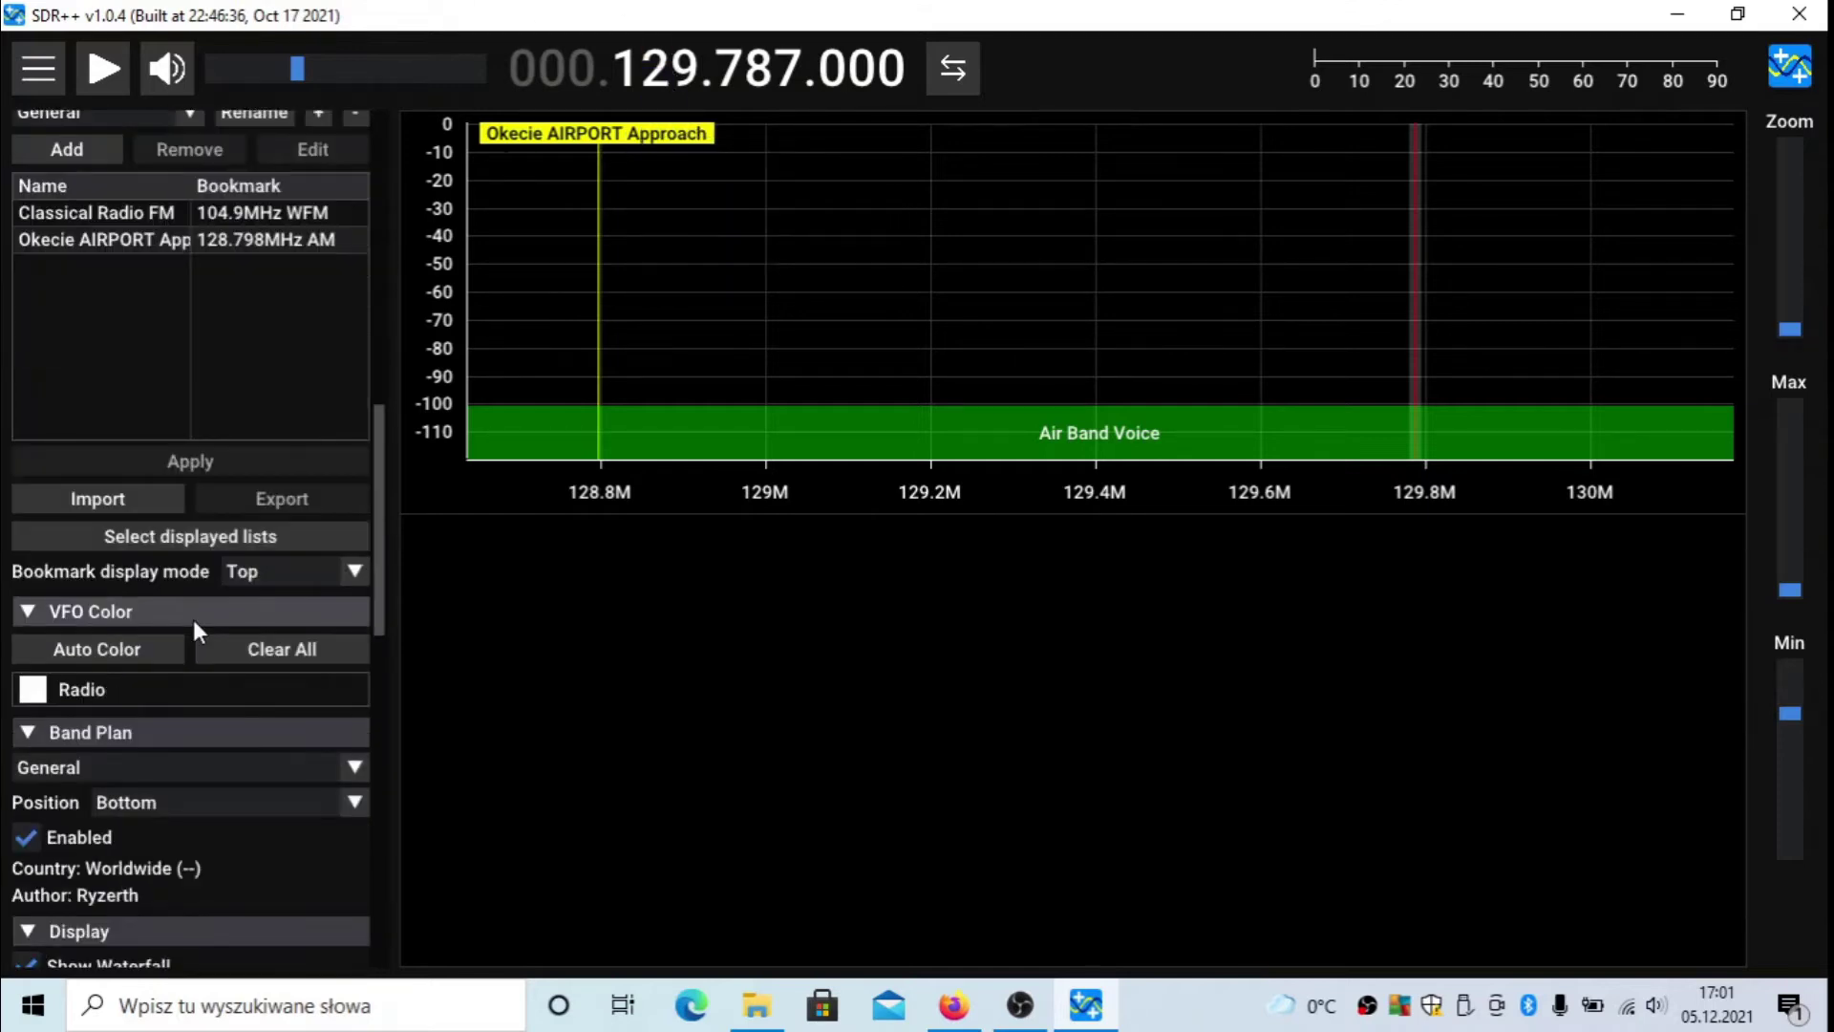
scroll(178, 626, "down", 2)
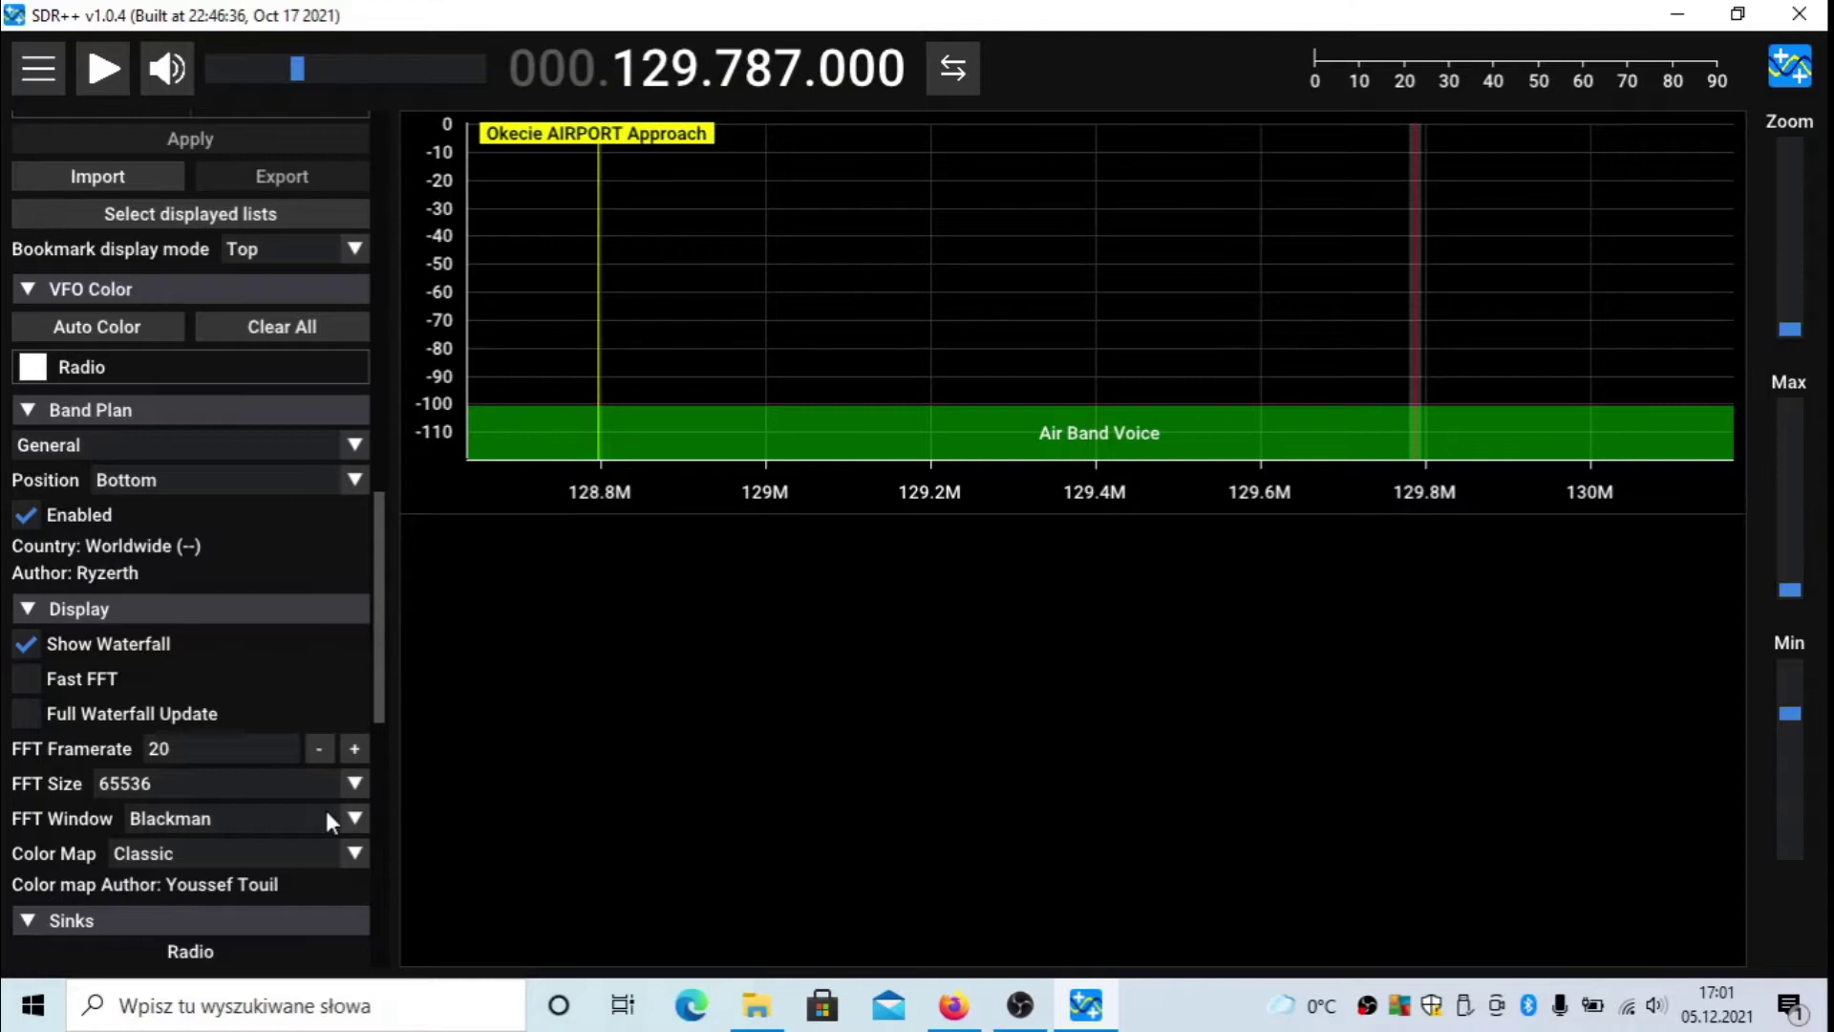
scroll(325, 812, "down", 4)
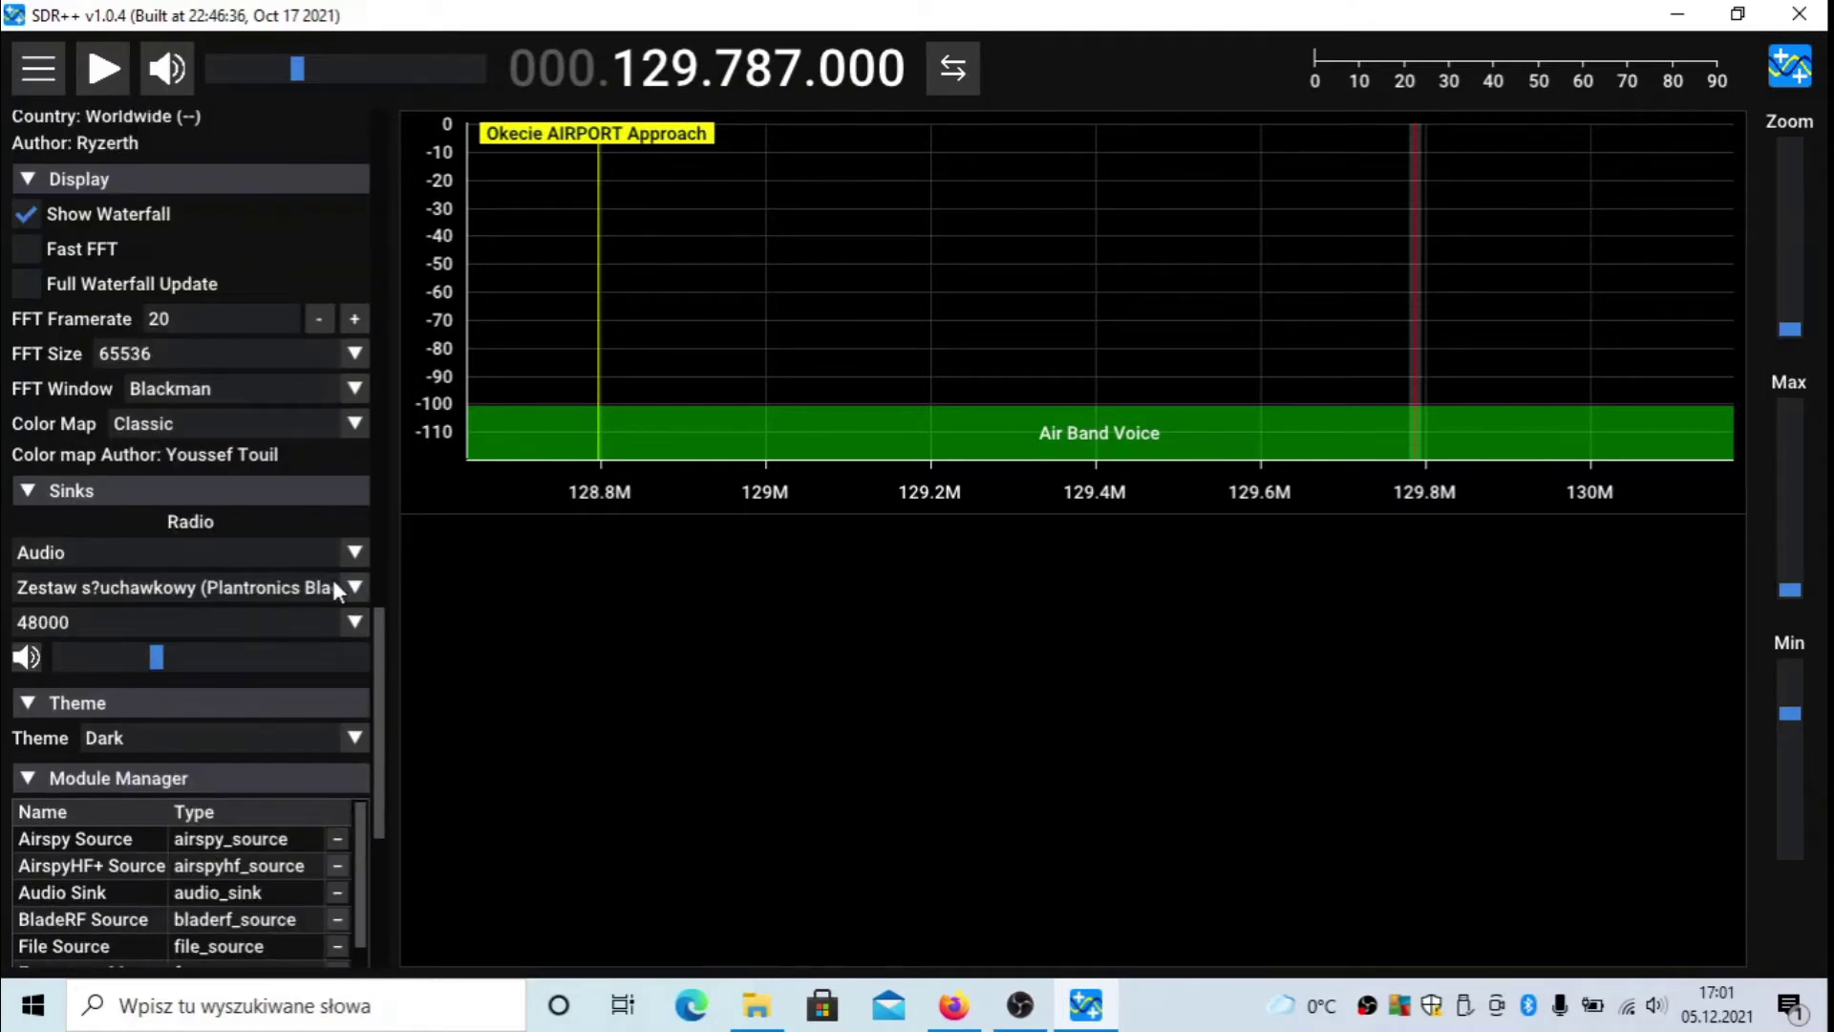
Examine the Sinks audio output device and the Module Manager's module list, and return to the Source settings
left_click(340, 588)
left_click(345, 589)
scroll(319, 814, "down", 1)
scroll(376, 827, "down", 2)
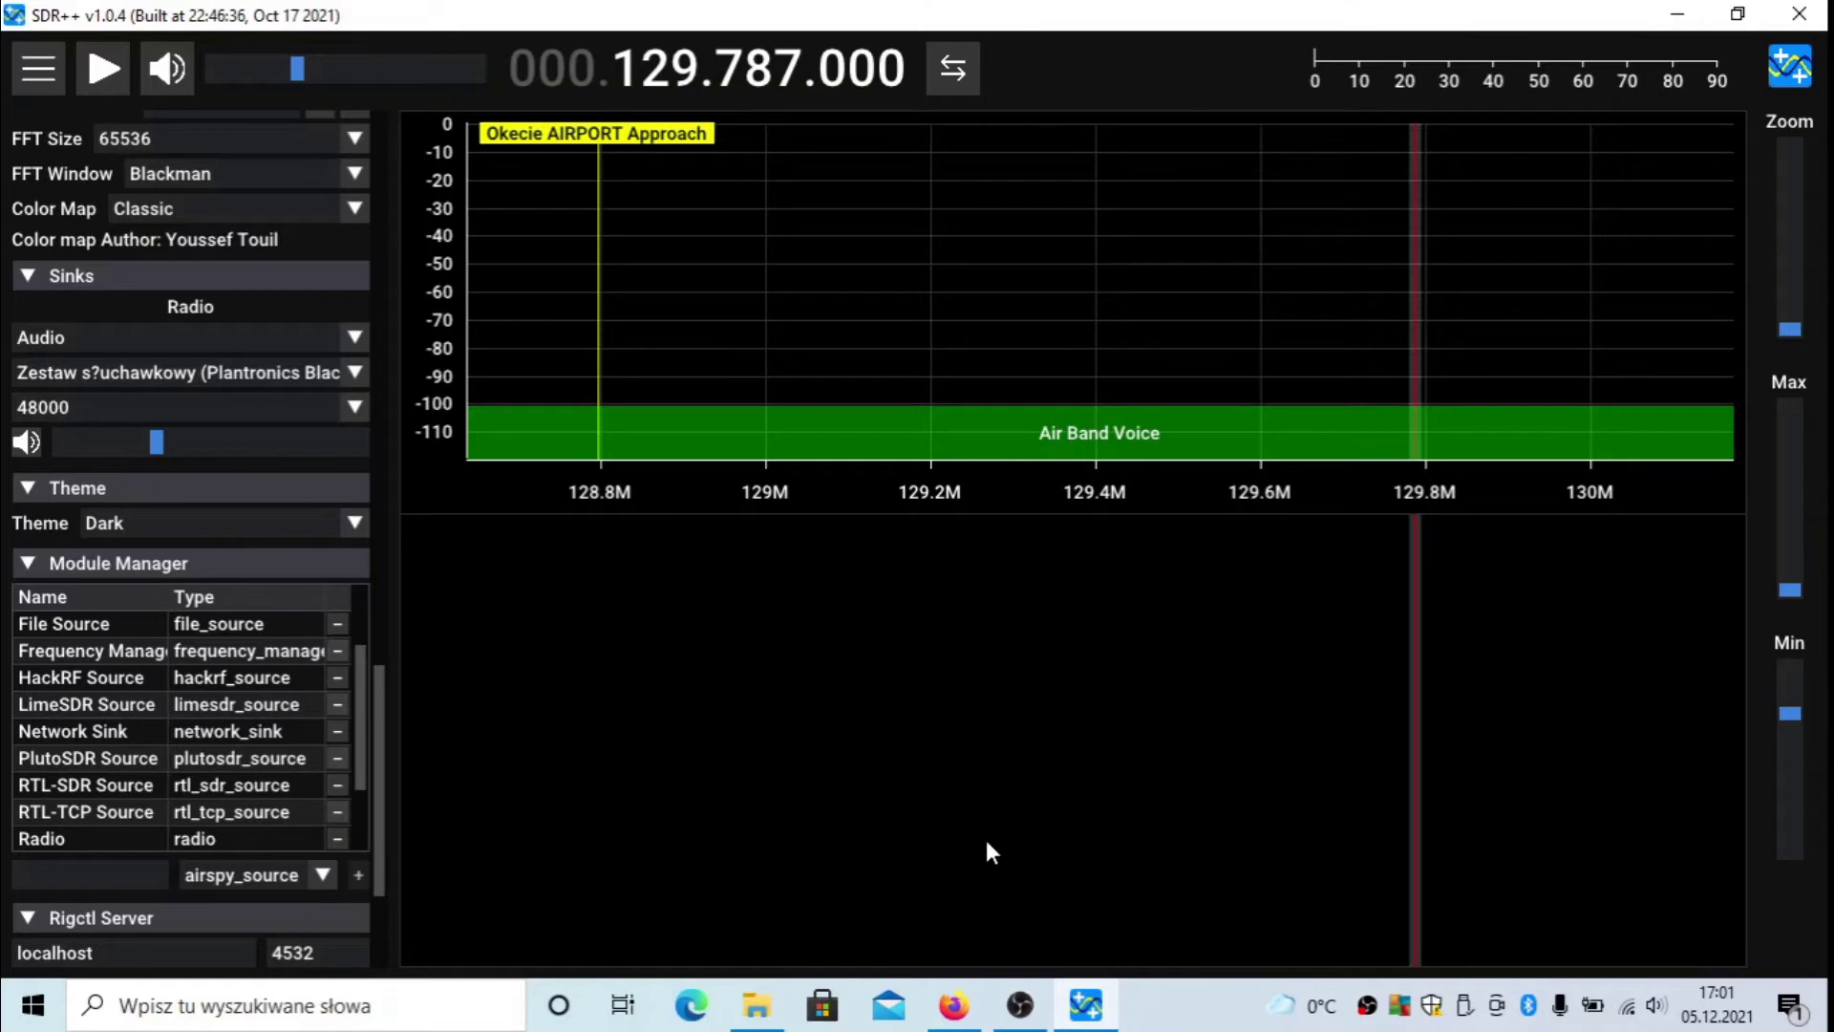
scroll(180, 718, "down", 2)
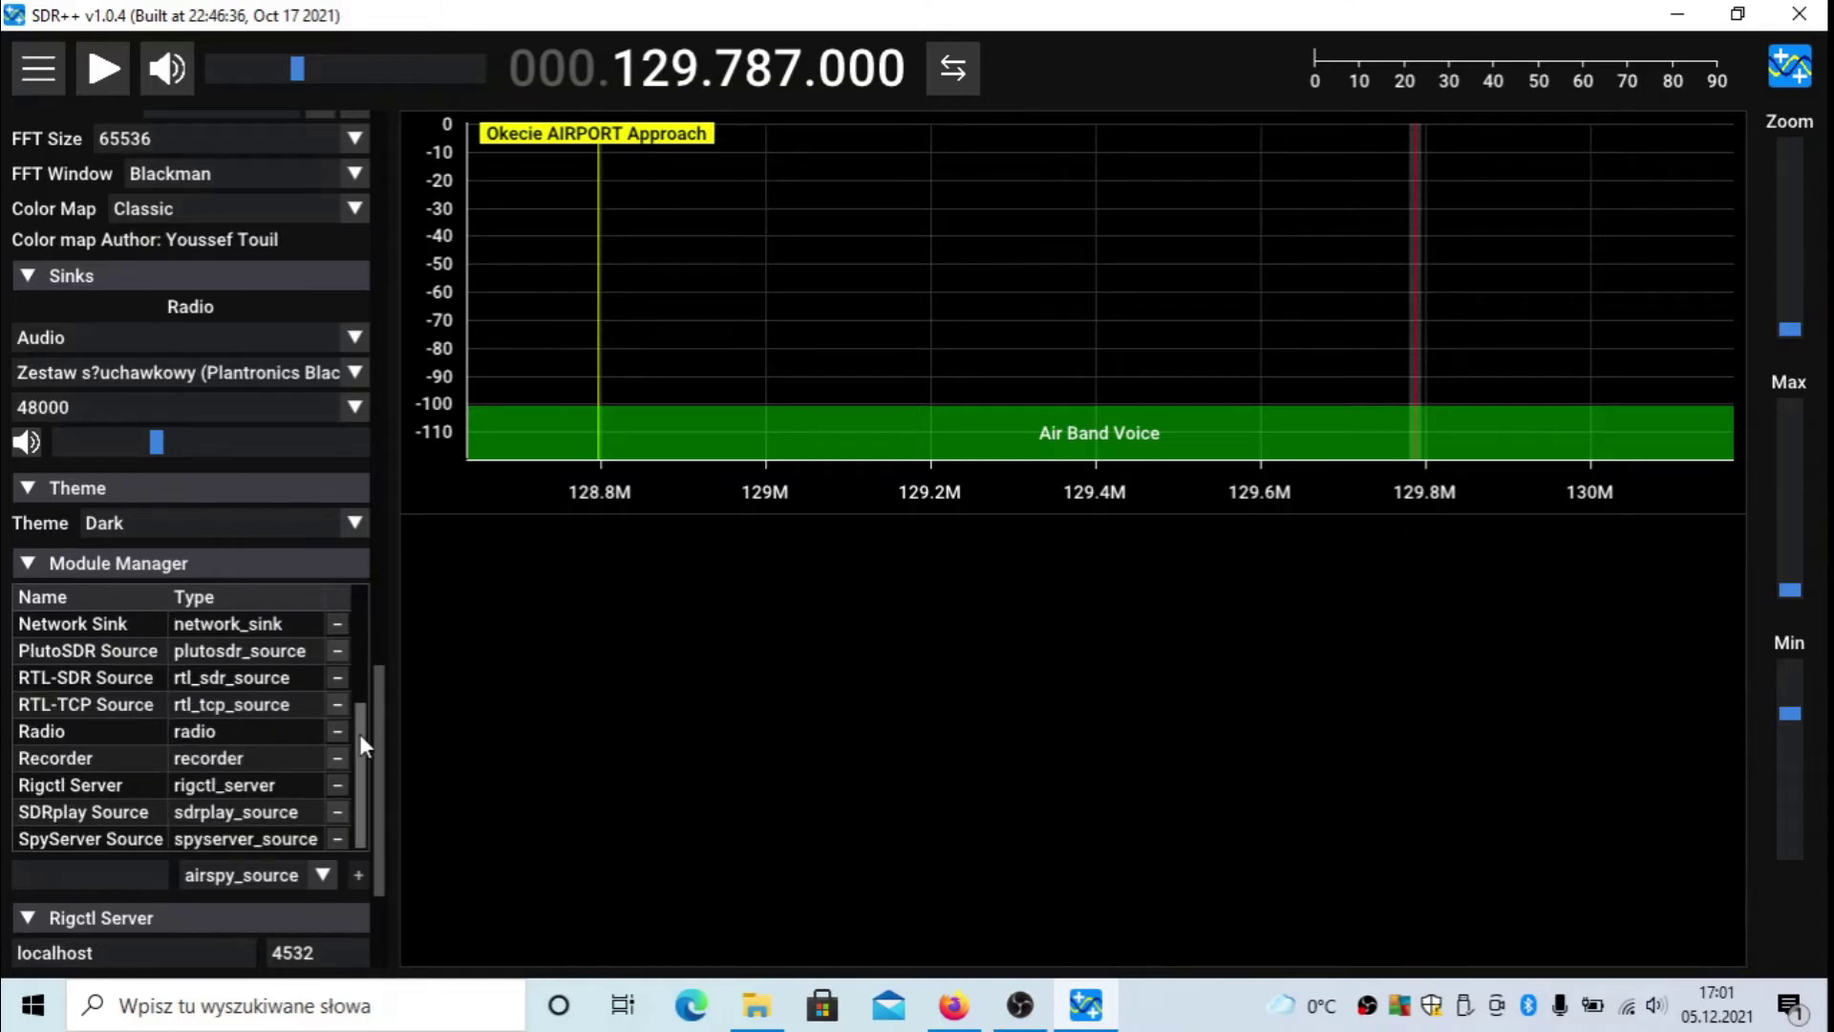
scroll(294, 612, "up", 3)
scroll(212, 380, "up", 12)
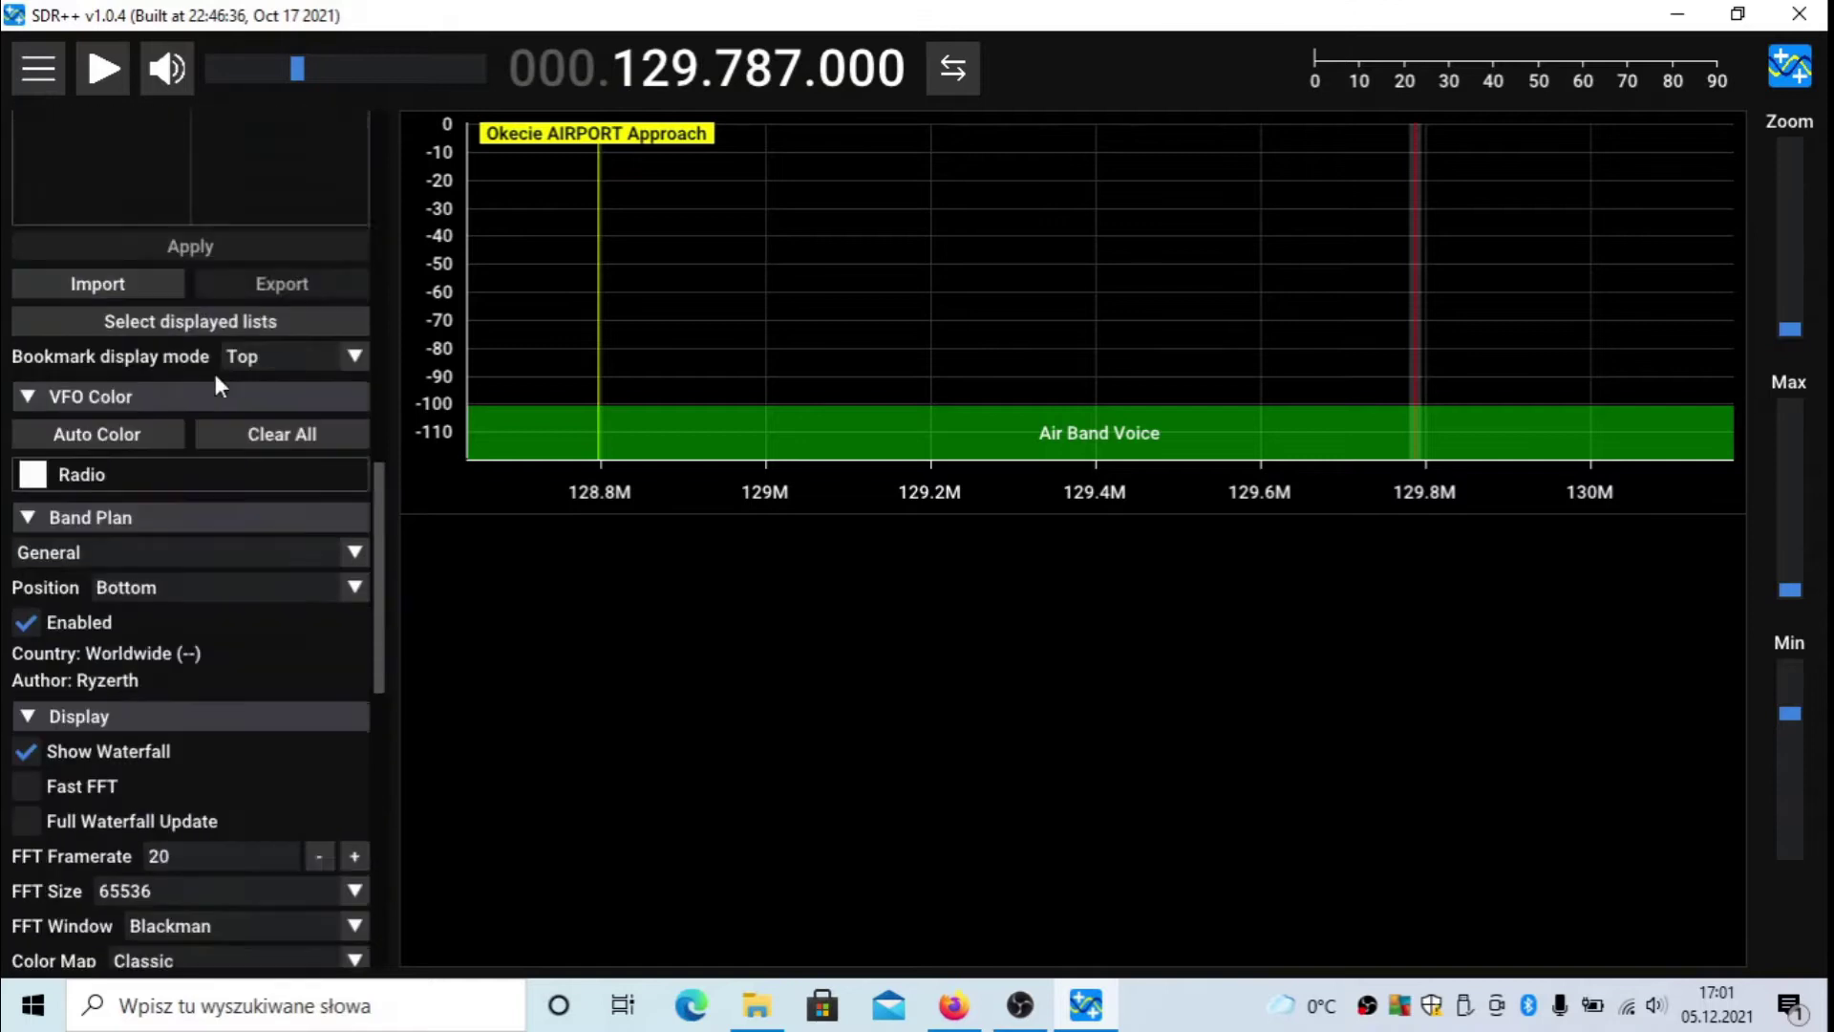
scroll(346, 358, "up", 5)
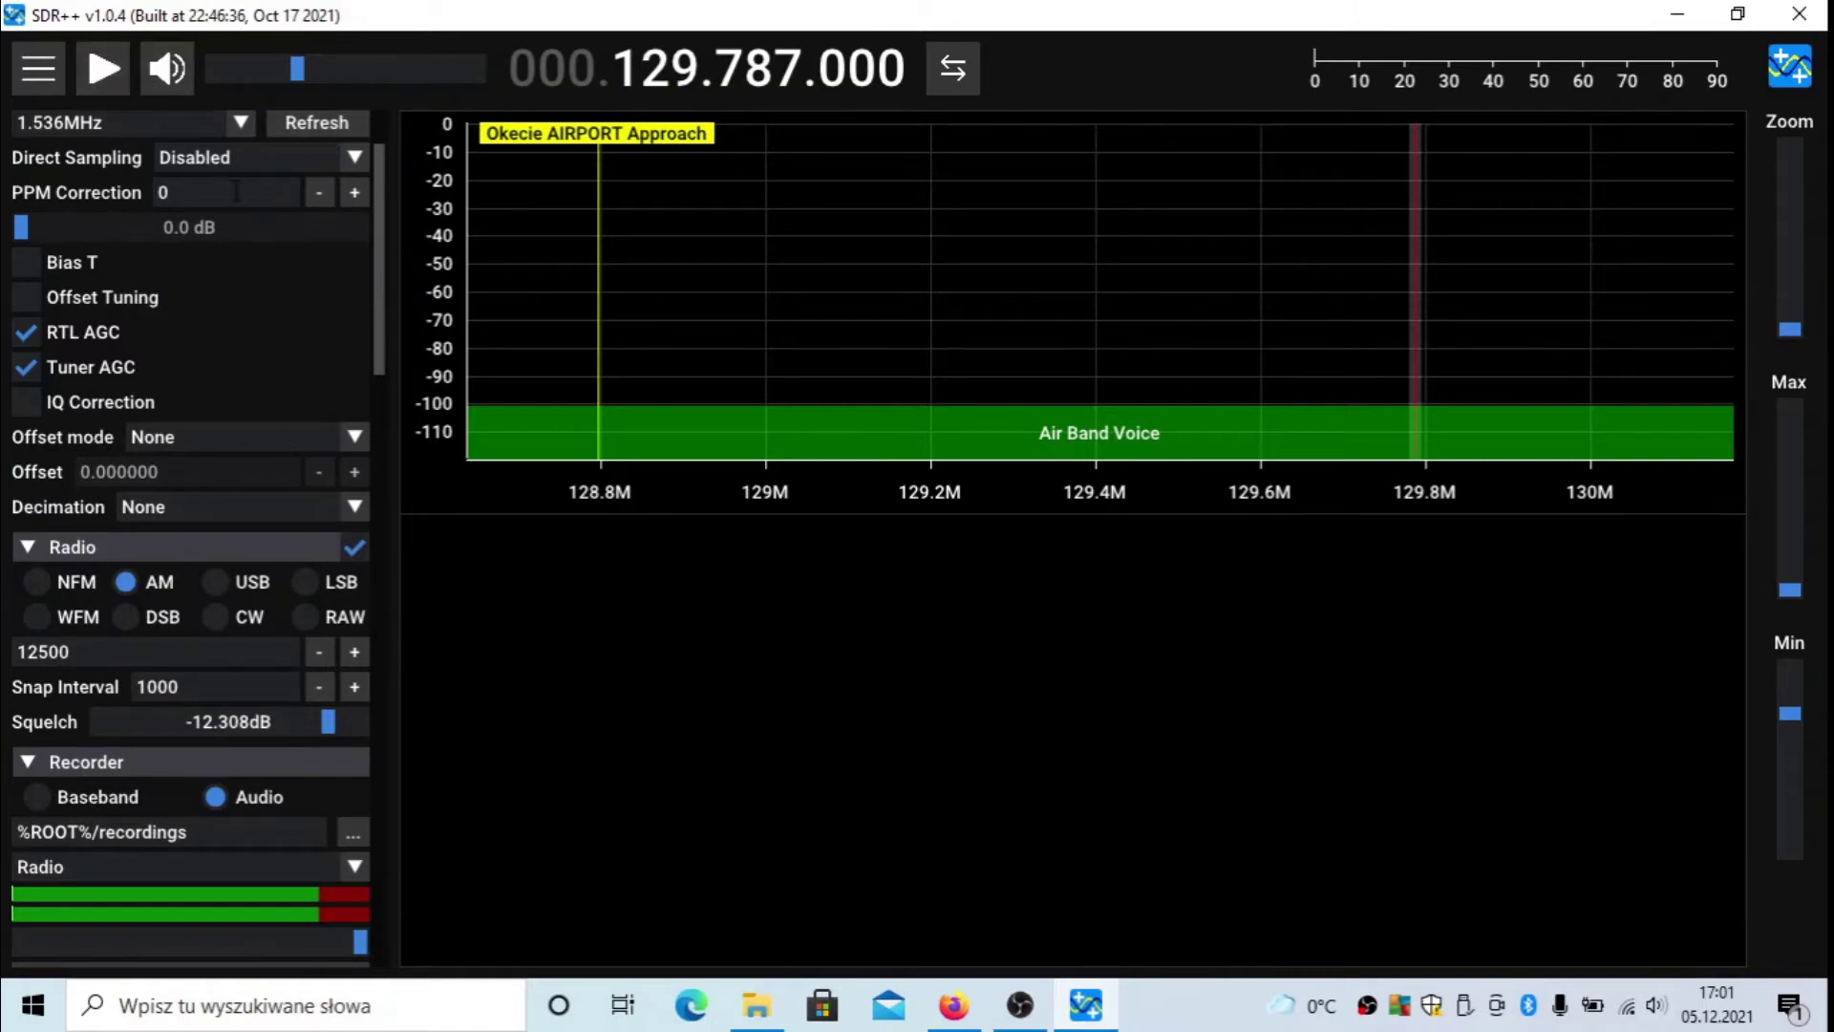
scroll(239, 196, "up", 1)
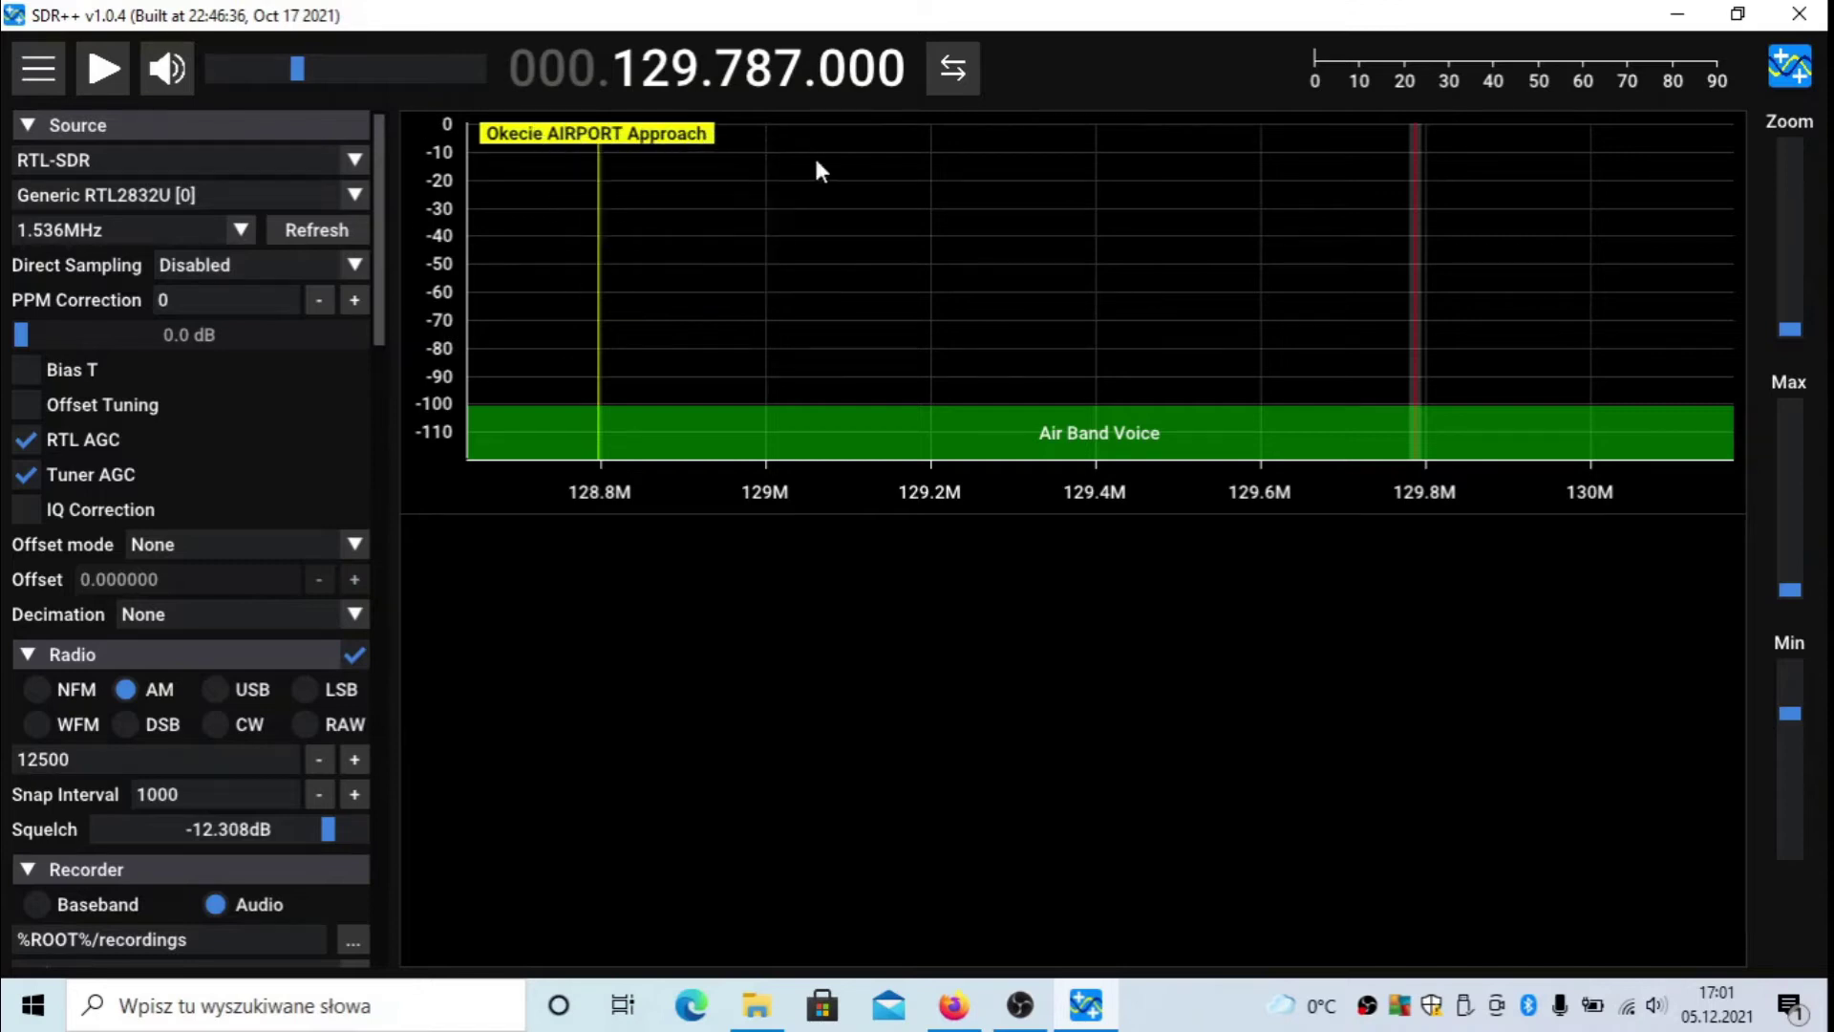
Start the receiver and raise the audio volume slightly
left_click(105, 72)
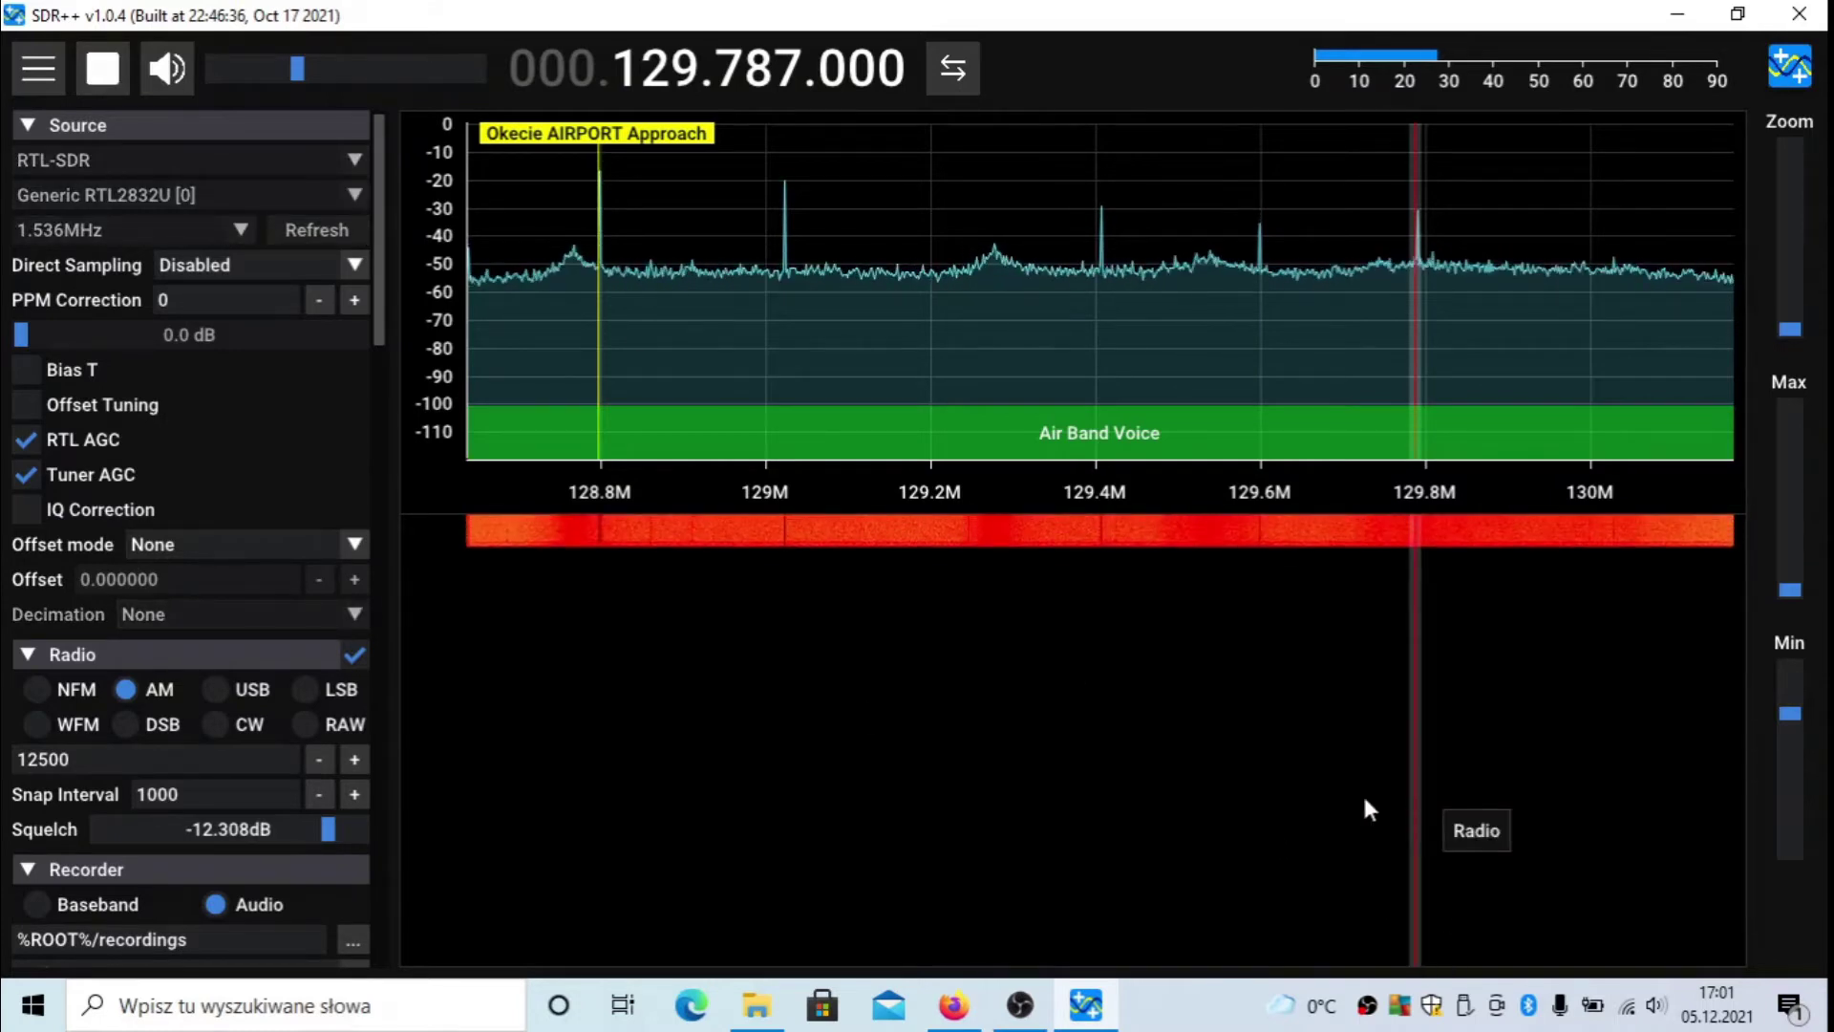
left_click_drag(298, 73, 348, 77)
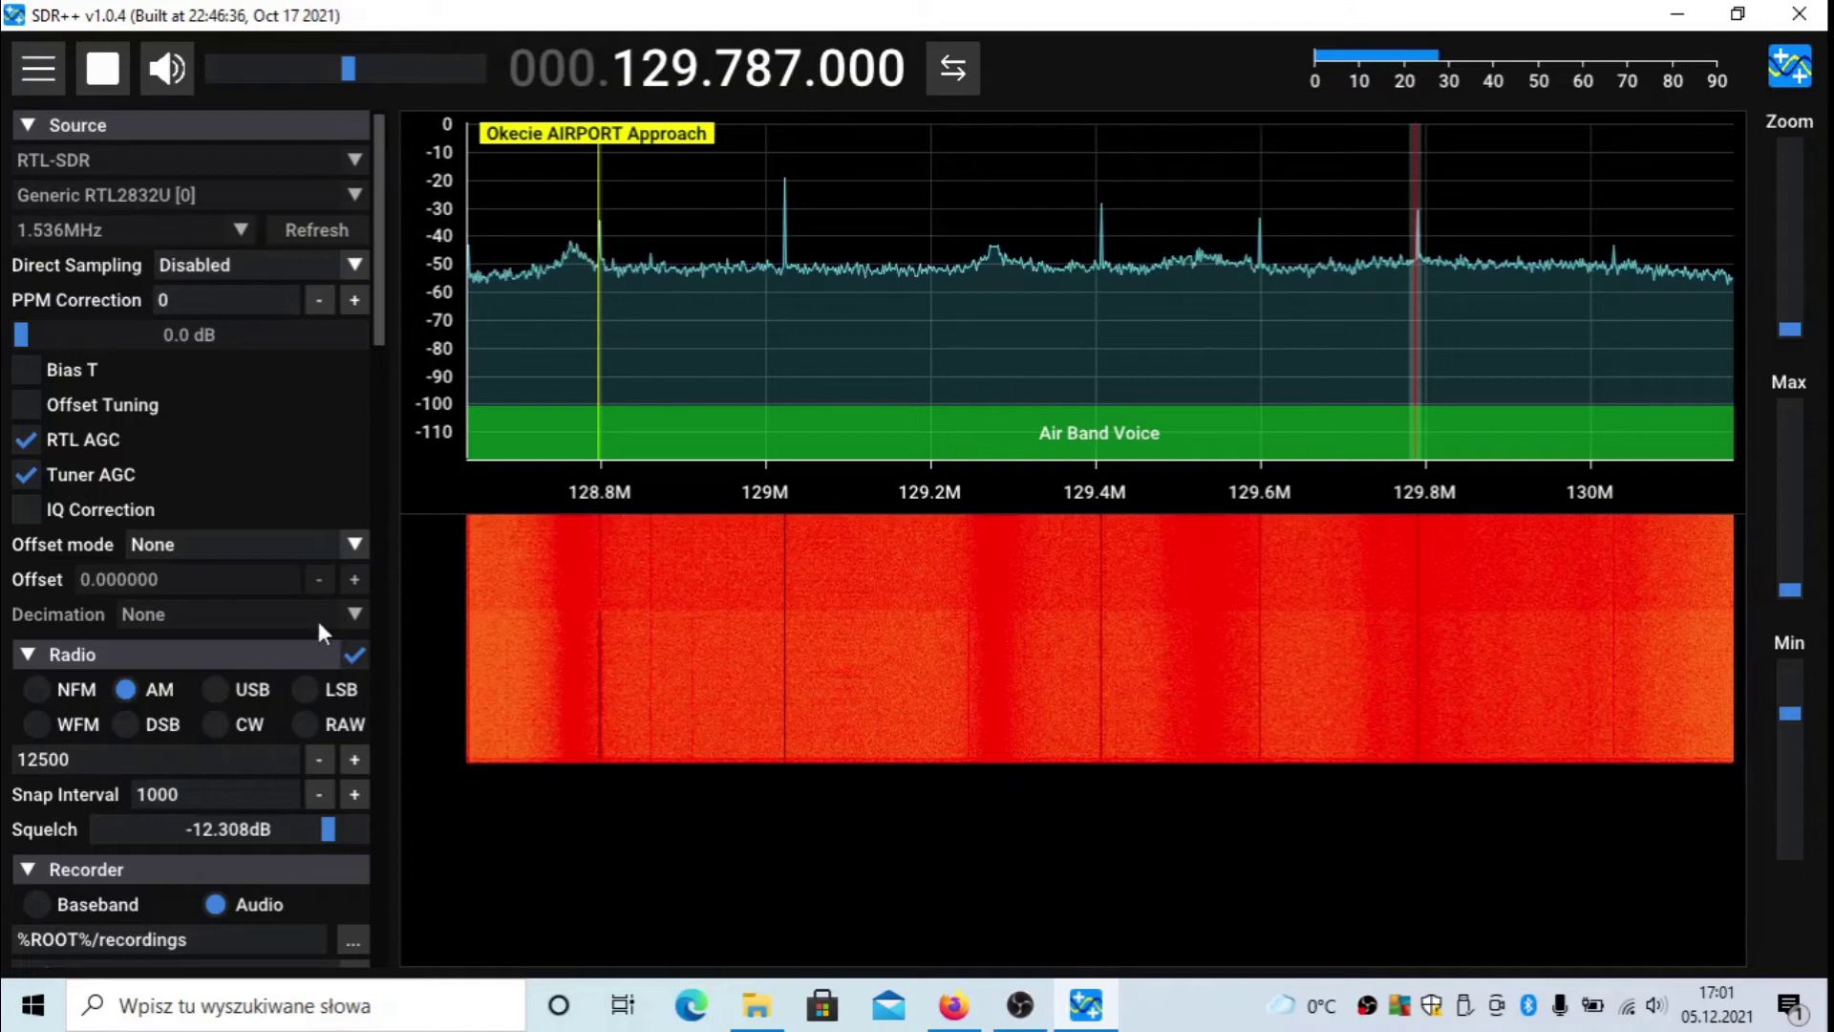
Lower the audio volume and set the radio's squelch to about -20.5 dB
left_click_drag(327, 827, 325, 828)
left_click(324, 823)
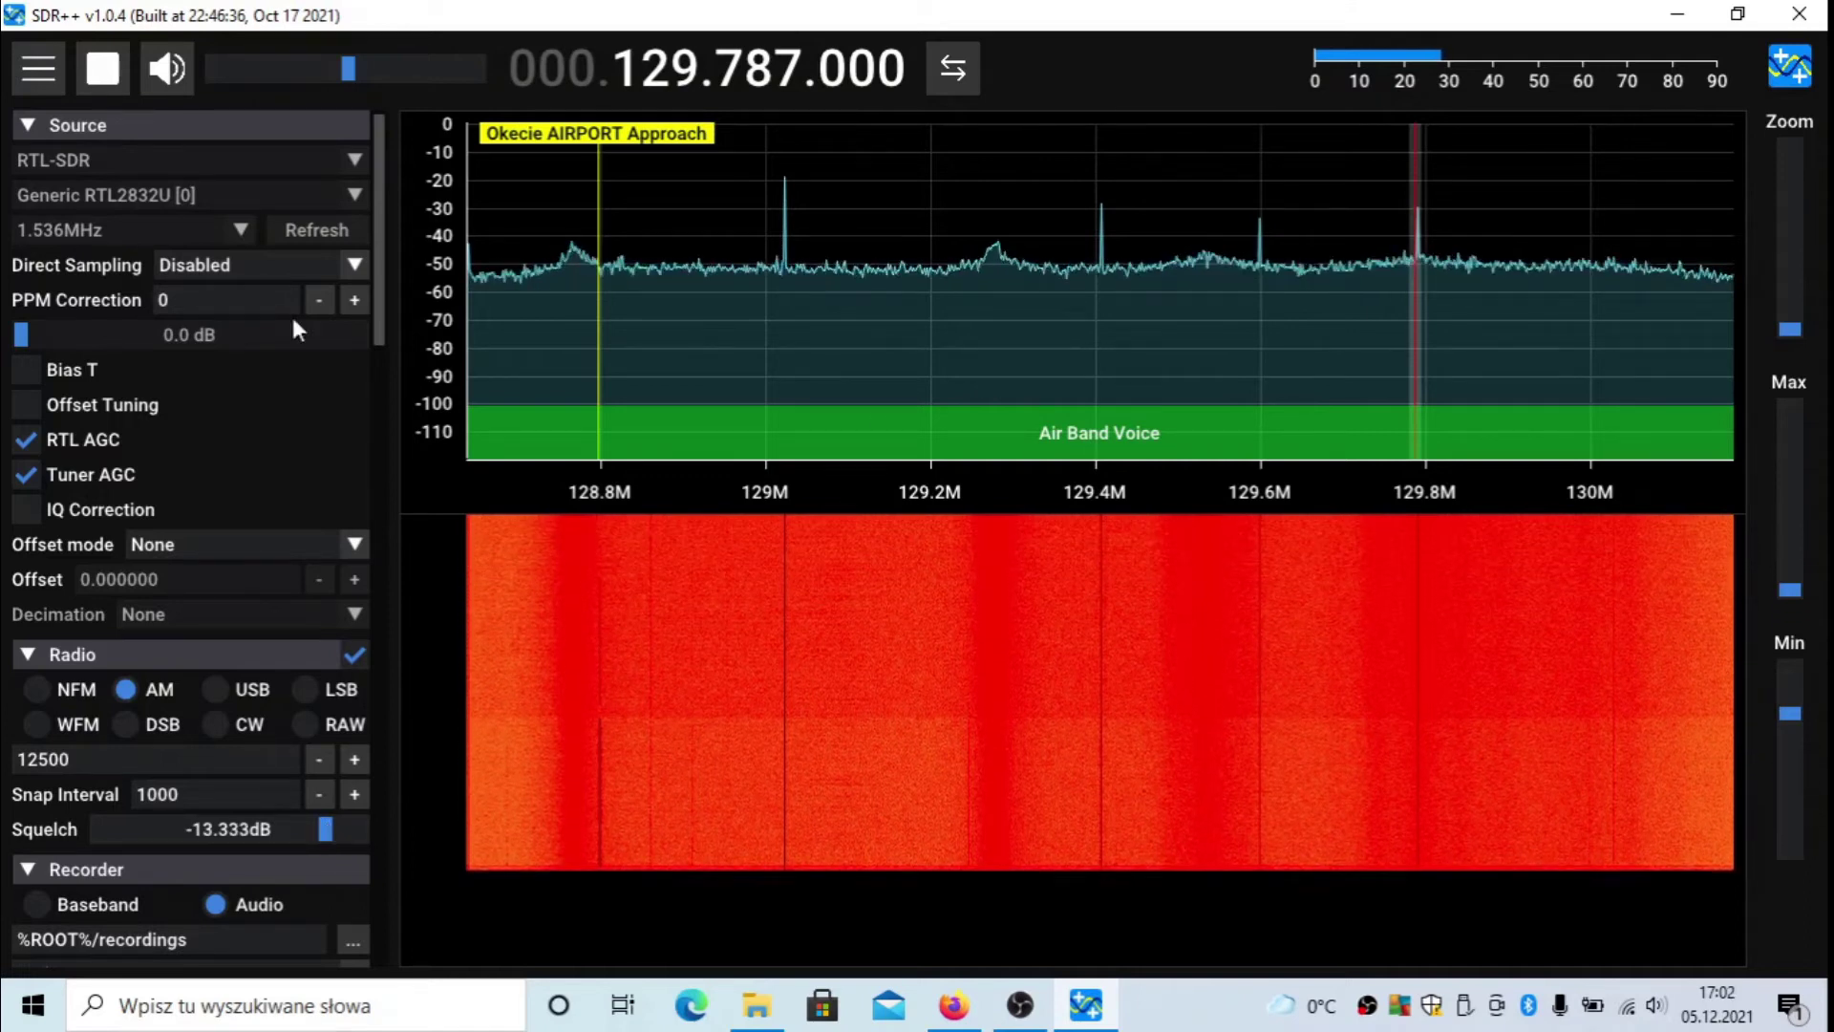
left_click_drag(350, 71, 279, 61)
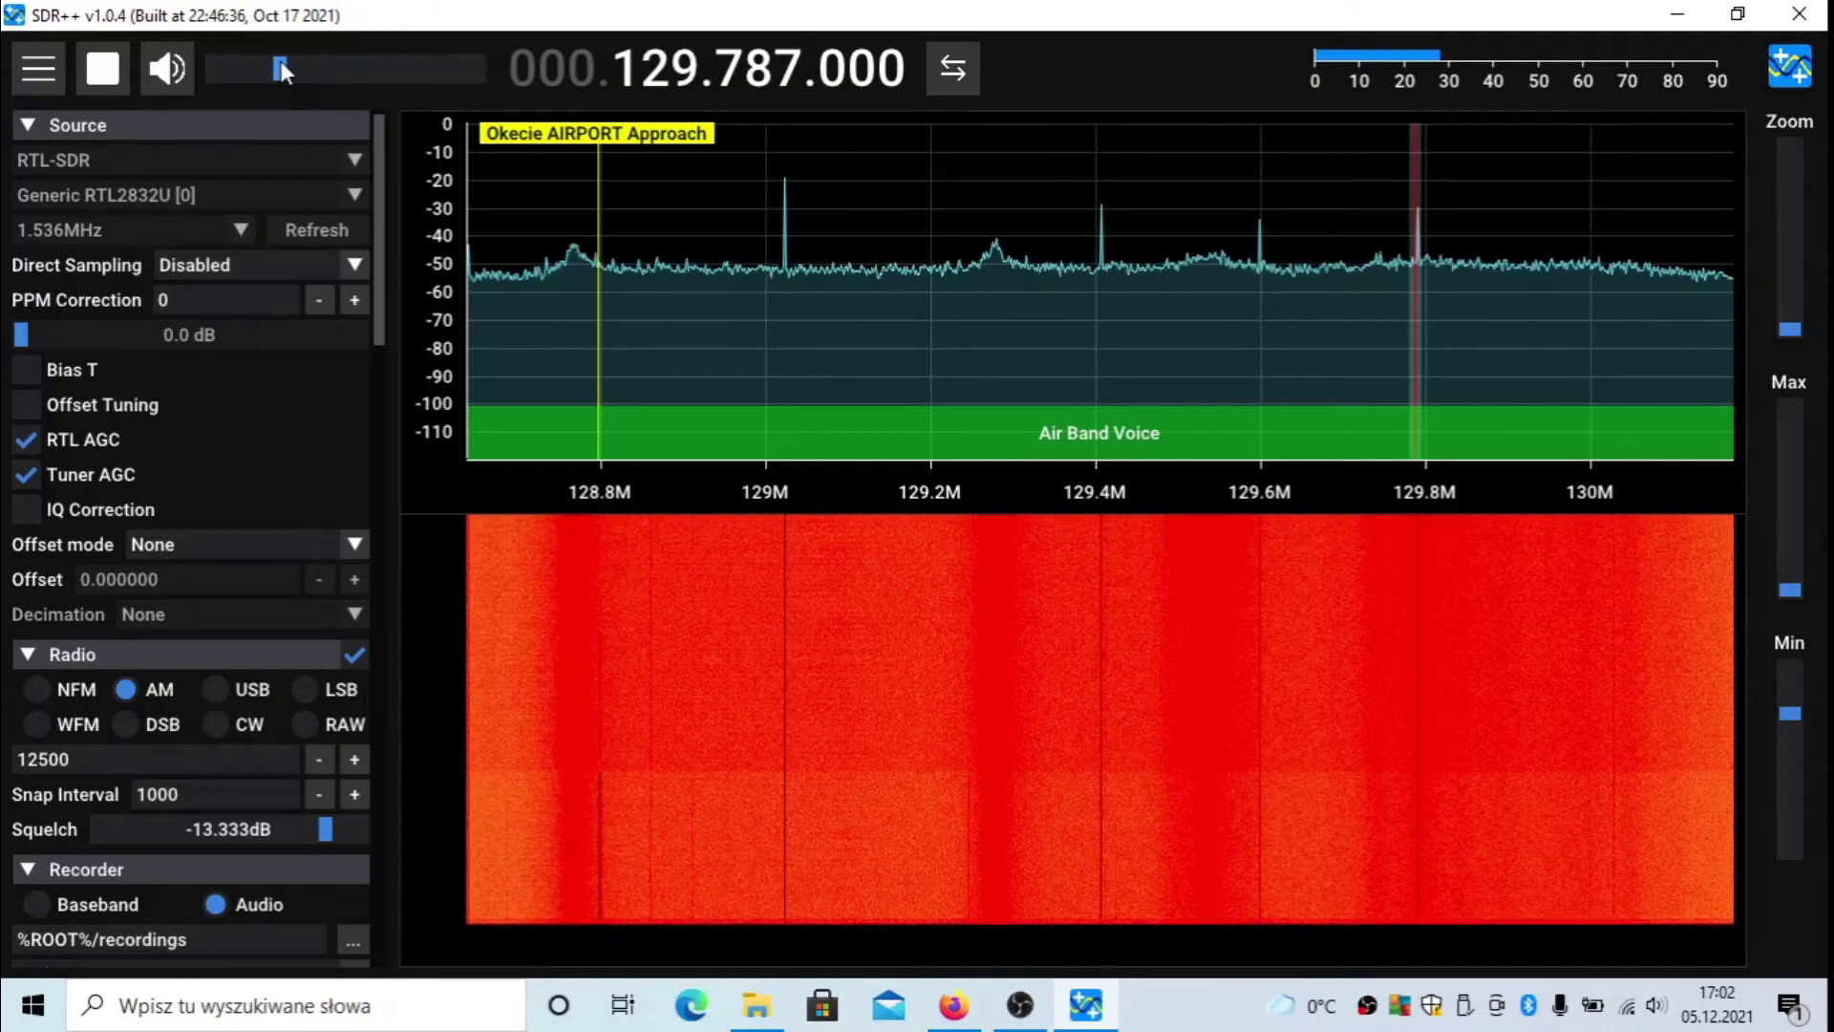
mouse_move(310, 829)
left_mouse_down()
mouse_move(330, 829)
mouse_move(306, 824)
left_mouse_up()
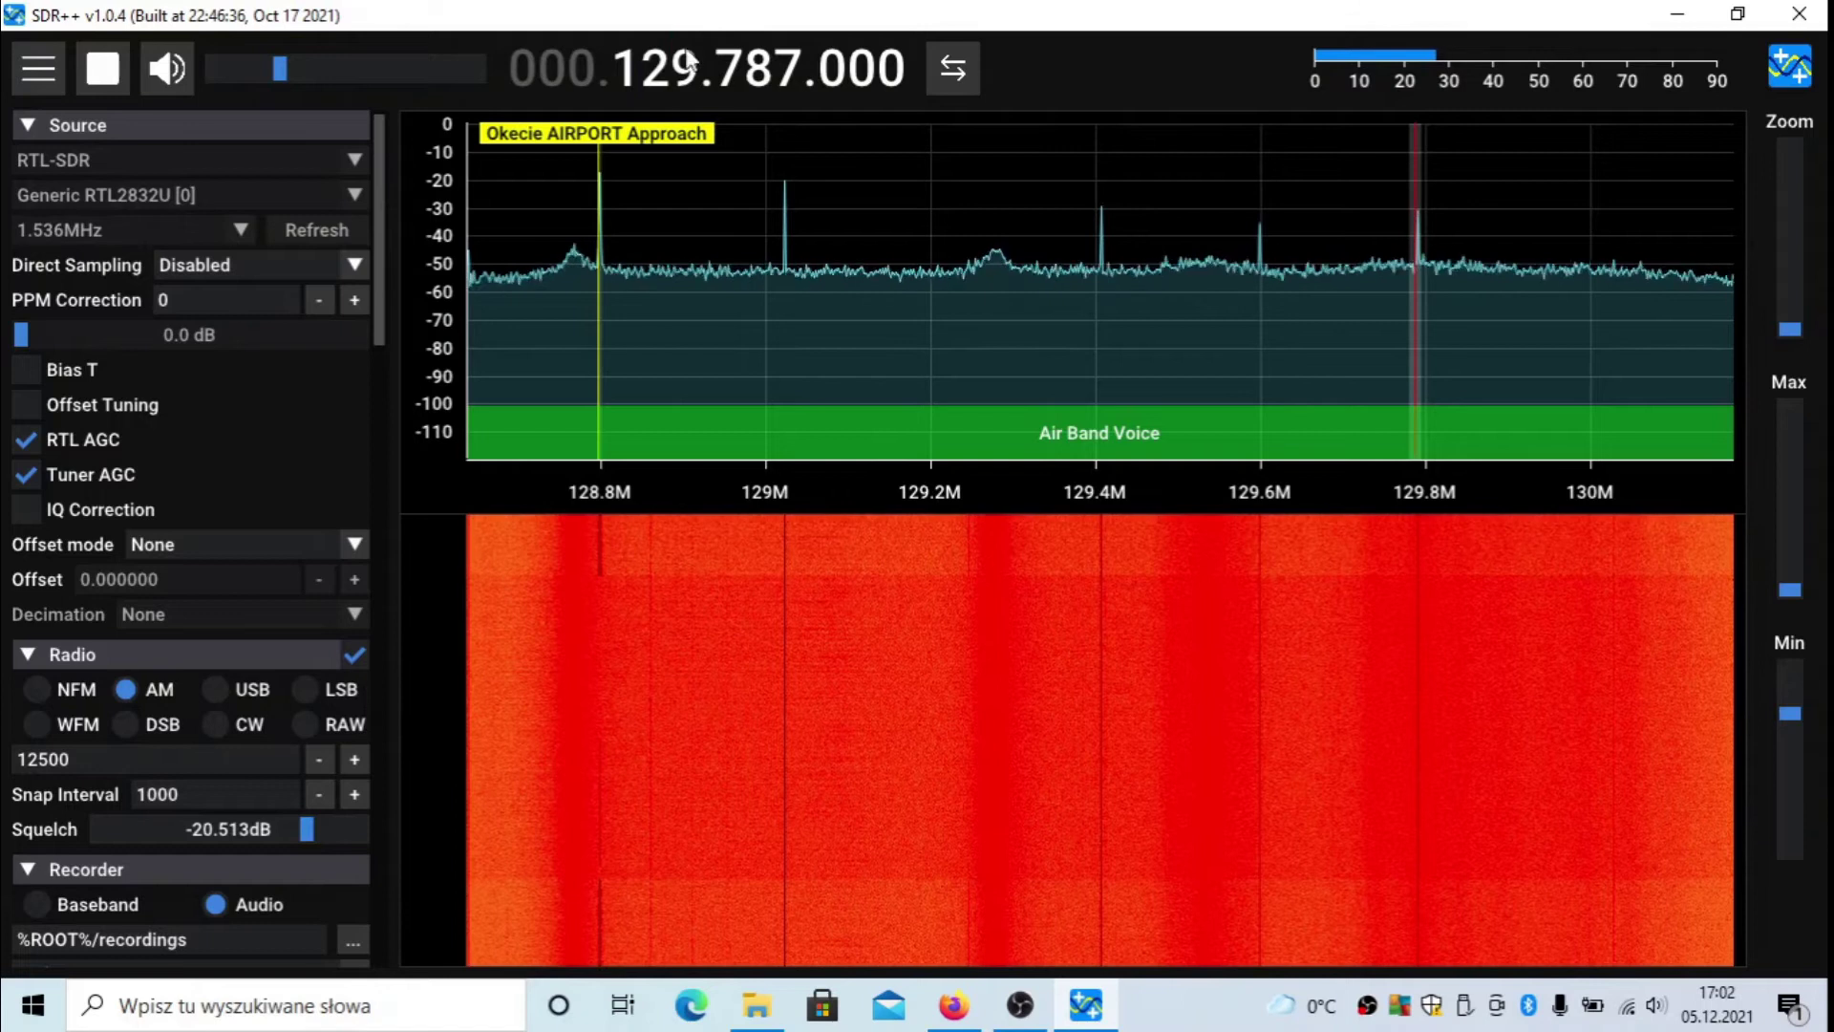
Lower the audio volume and tune the radio in turn to the signals near 129.025, 129.400 and 129.789 MHz
left_click_drag(280, 71, 269, 69)
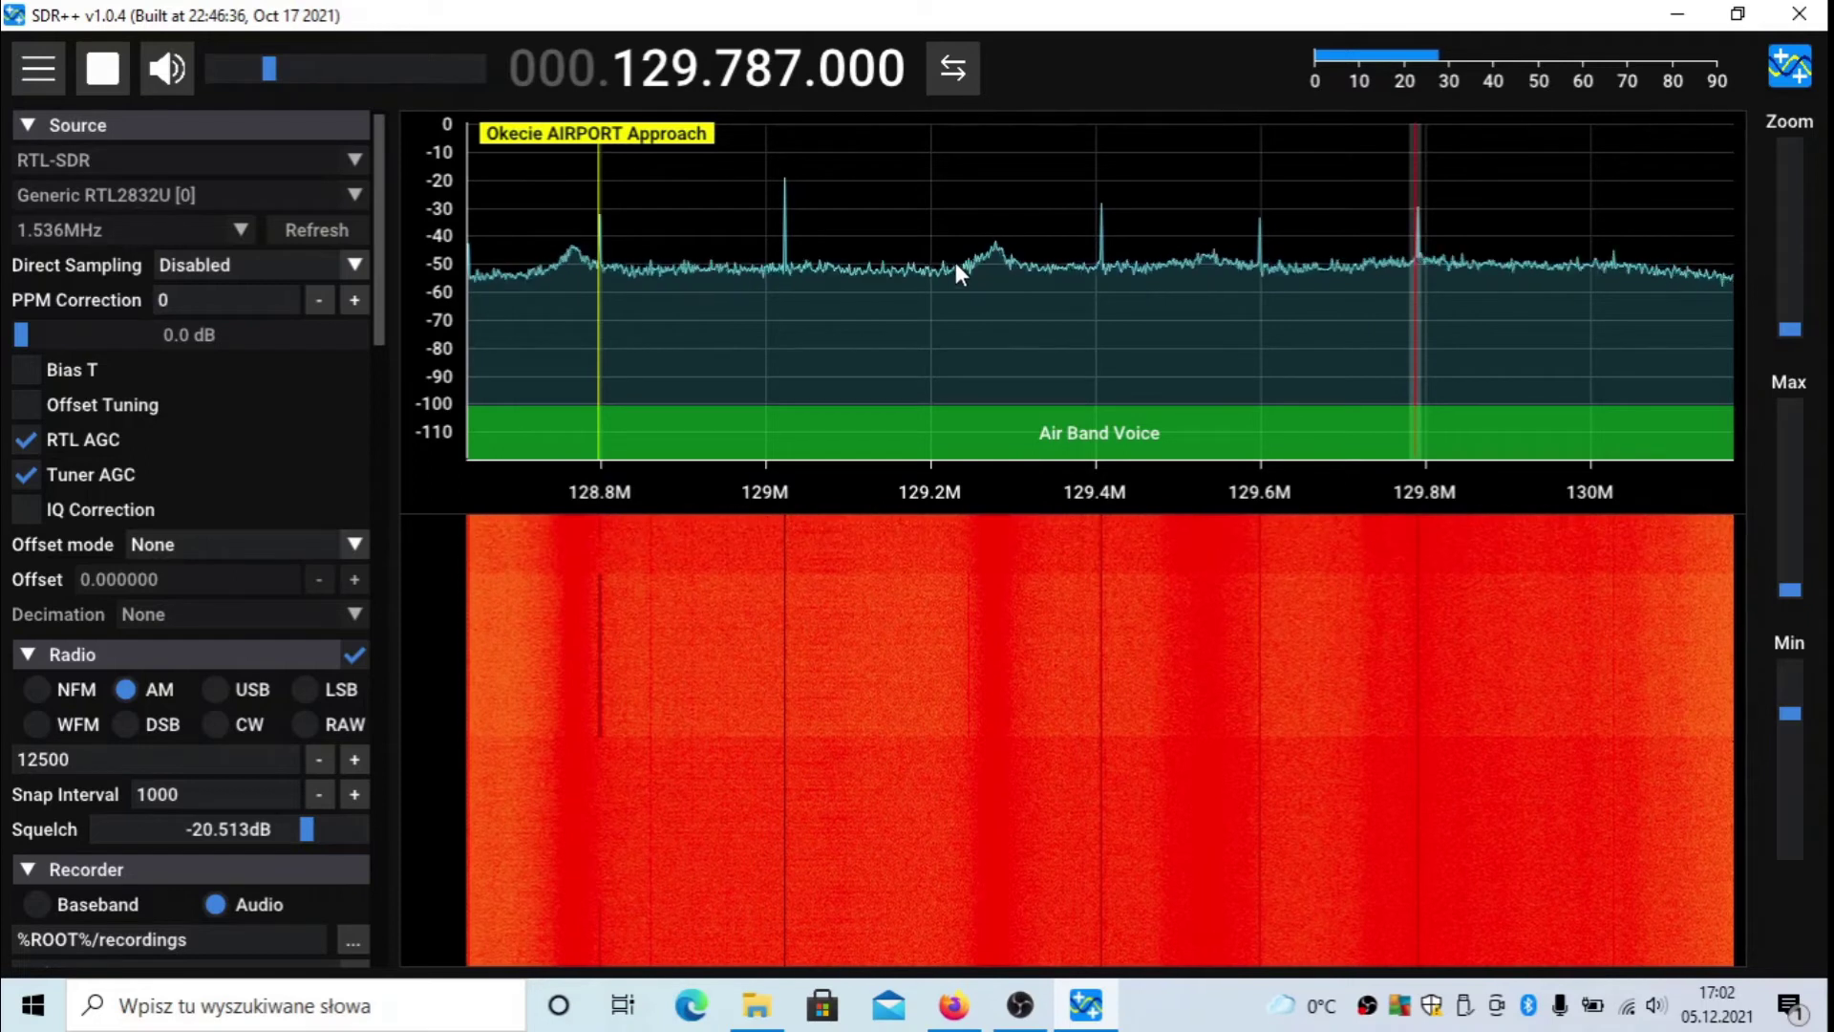
left_click(786, 279)
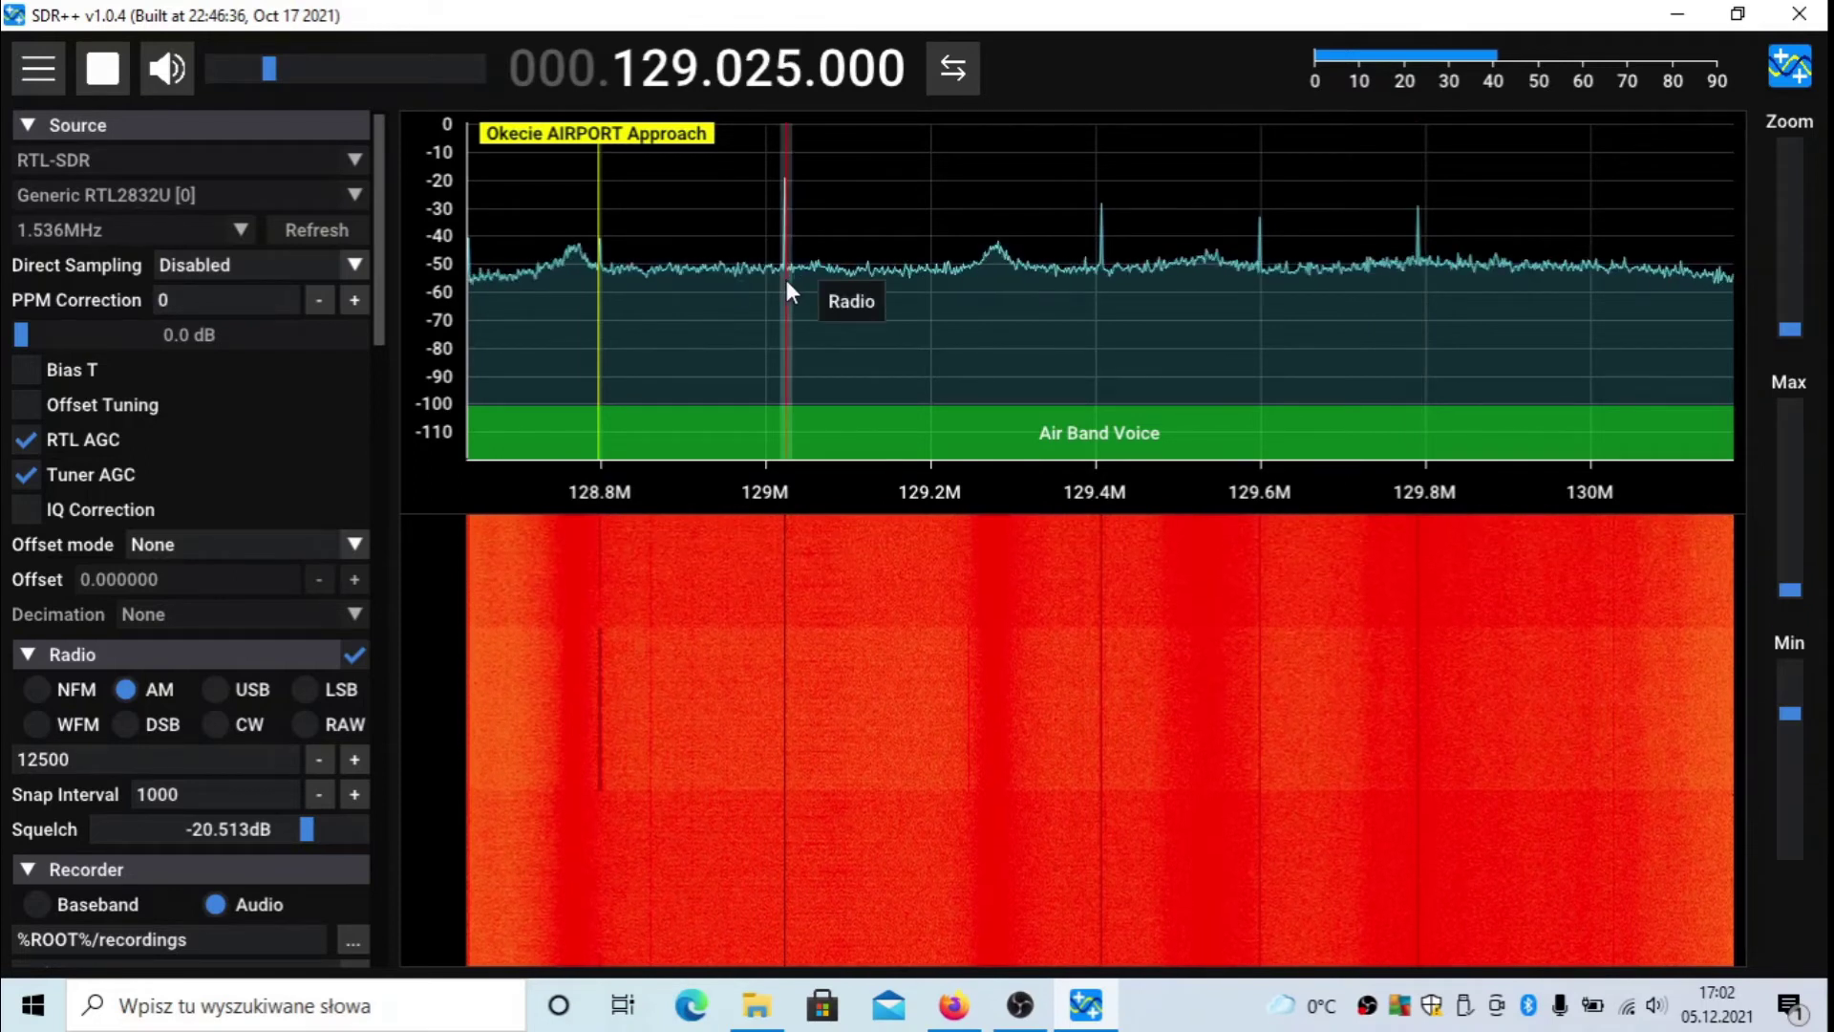
left_click(1098, 286)
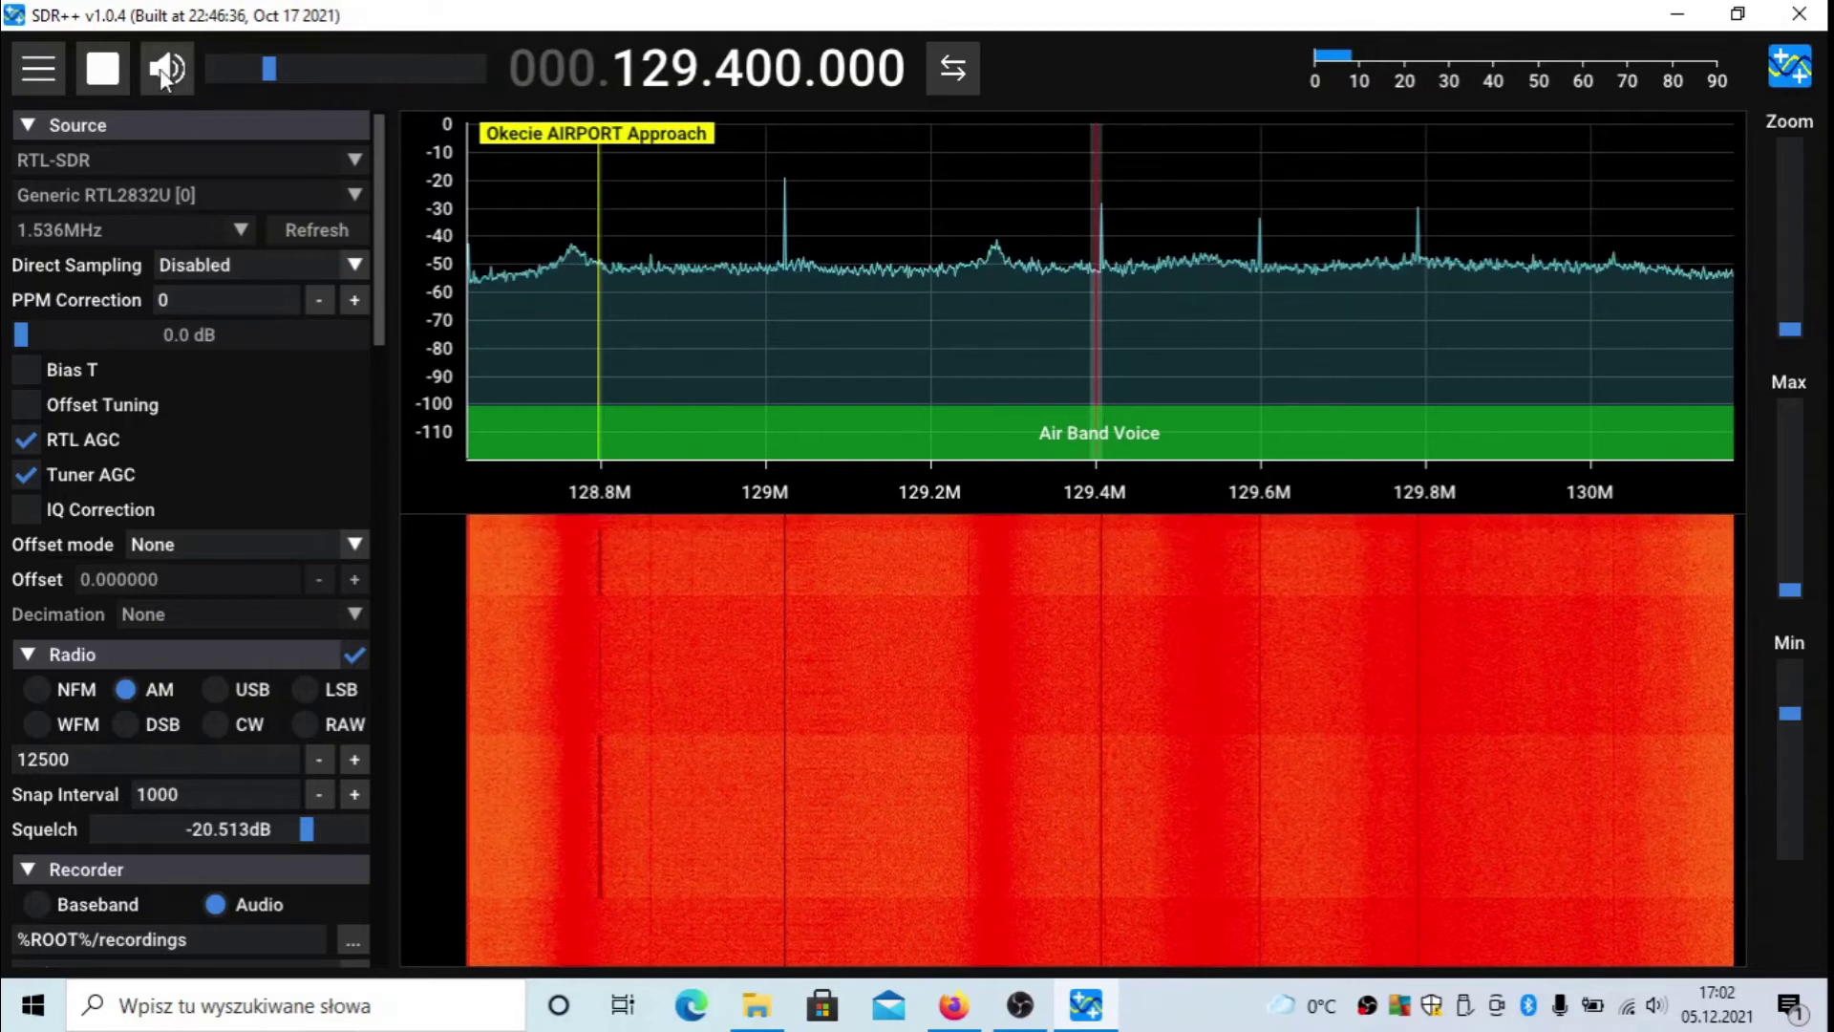
left_click(260, 69)
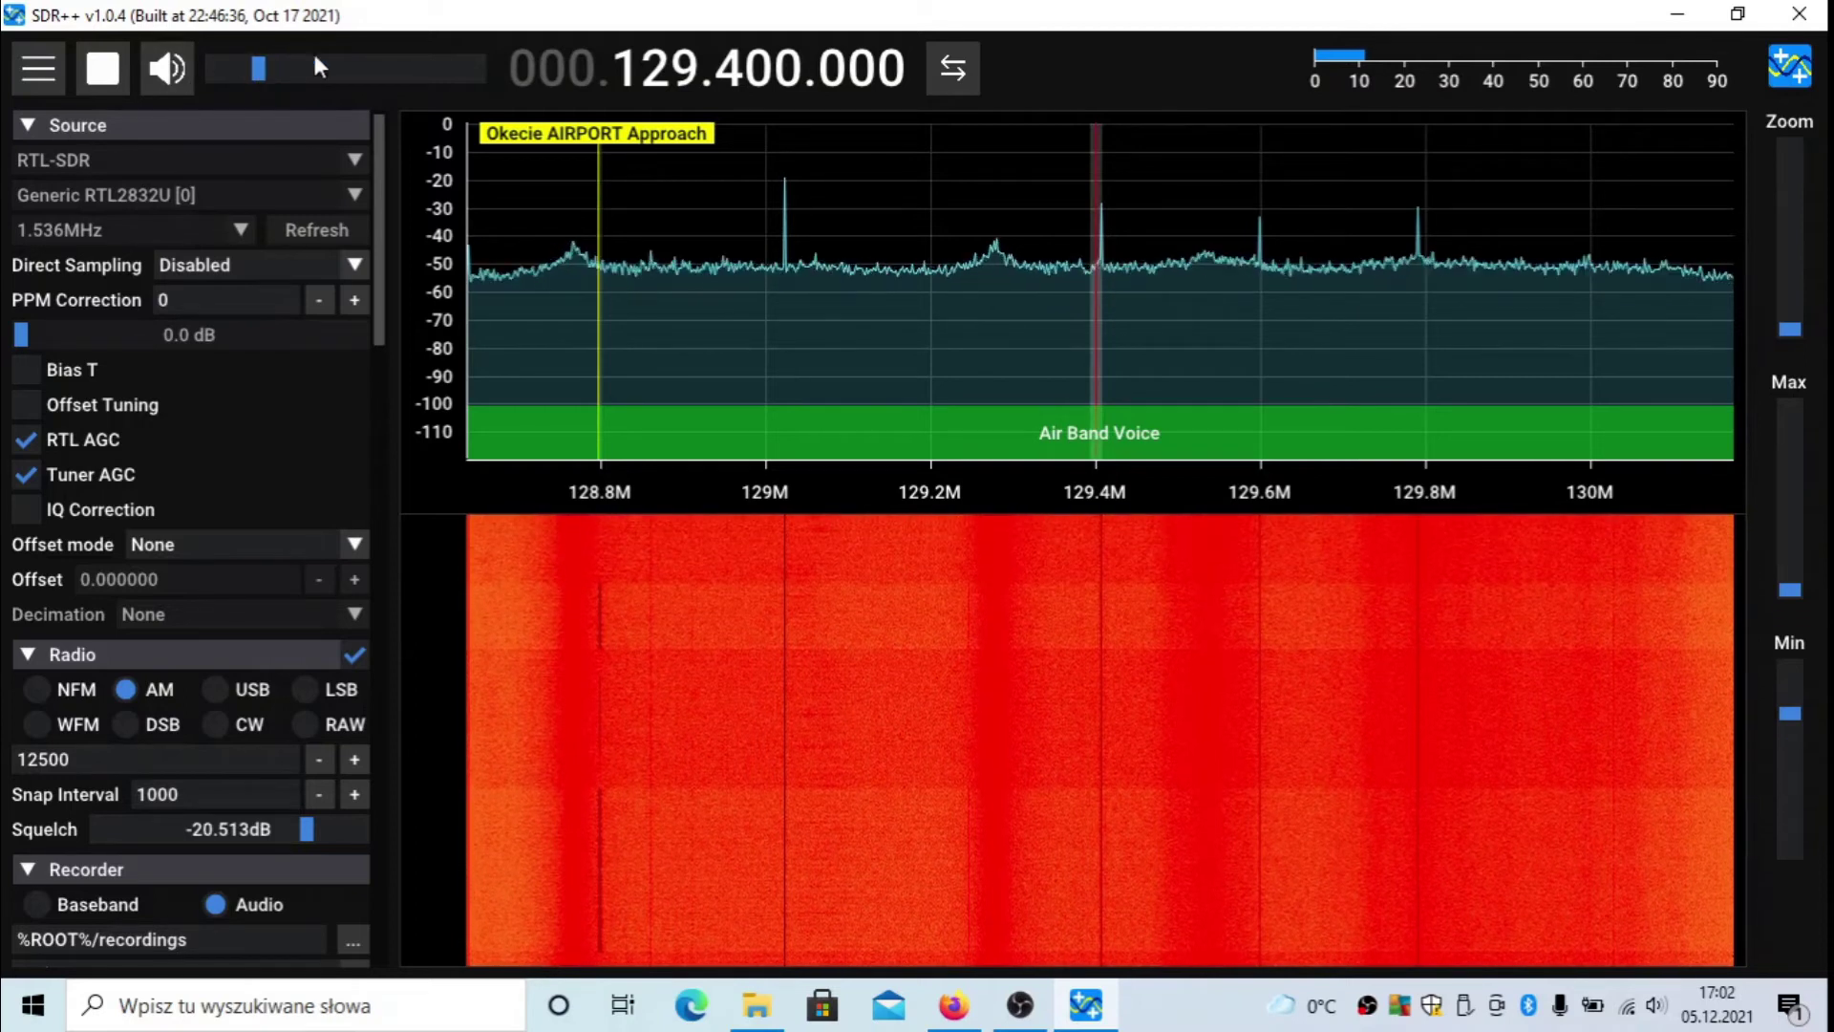
left_click(1416, 273)
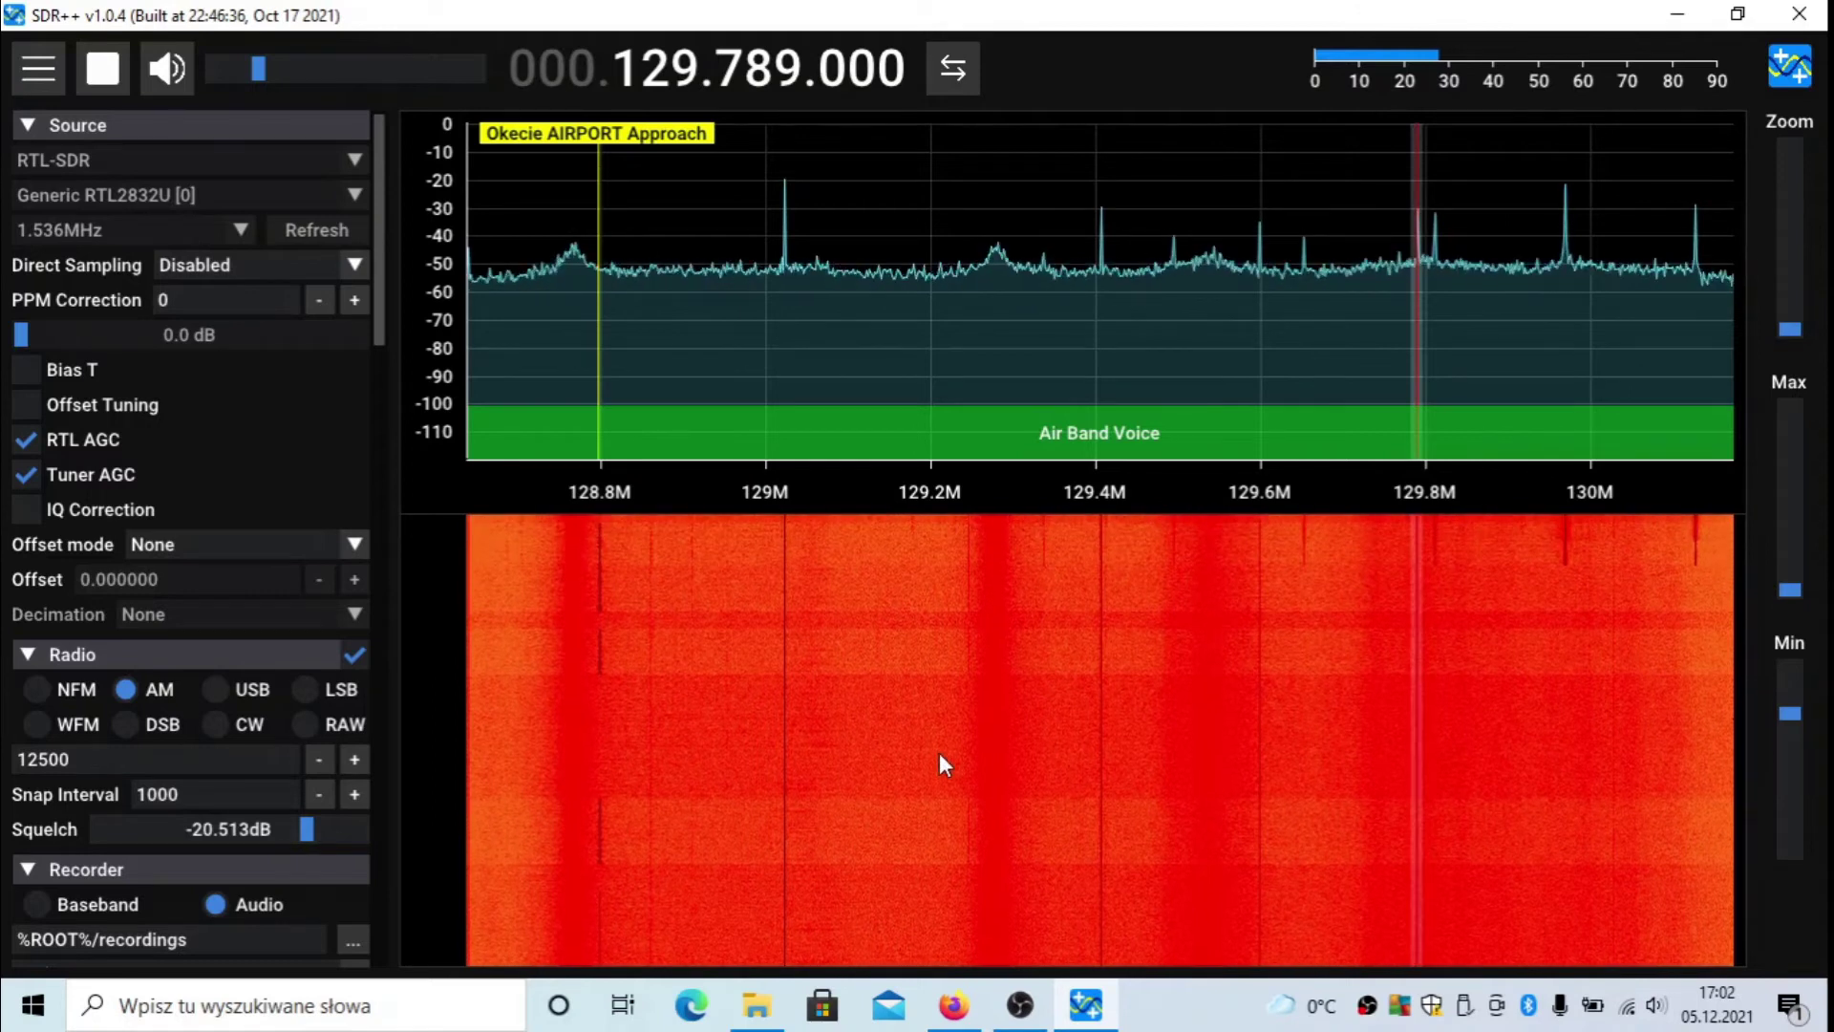
Hide and restore the side menu, and collapse and re-expand the Radio, Recorder and Frequency Manager sections
left_click(38, 71)
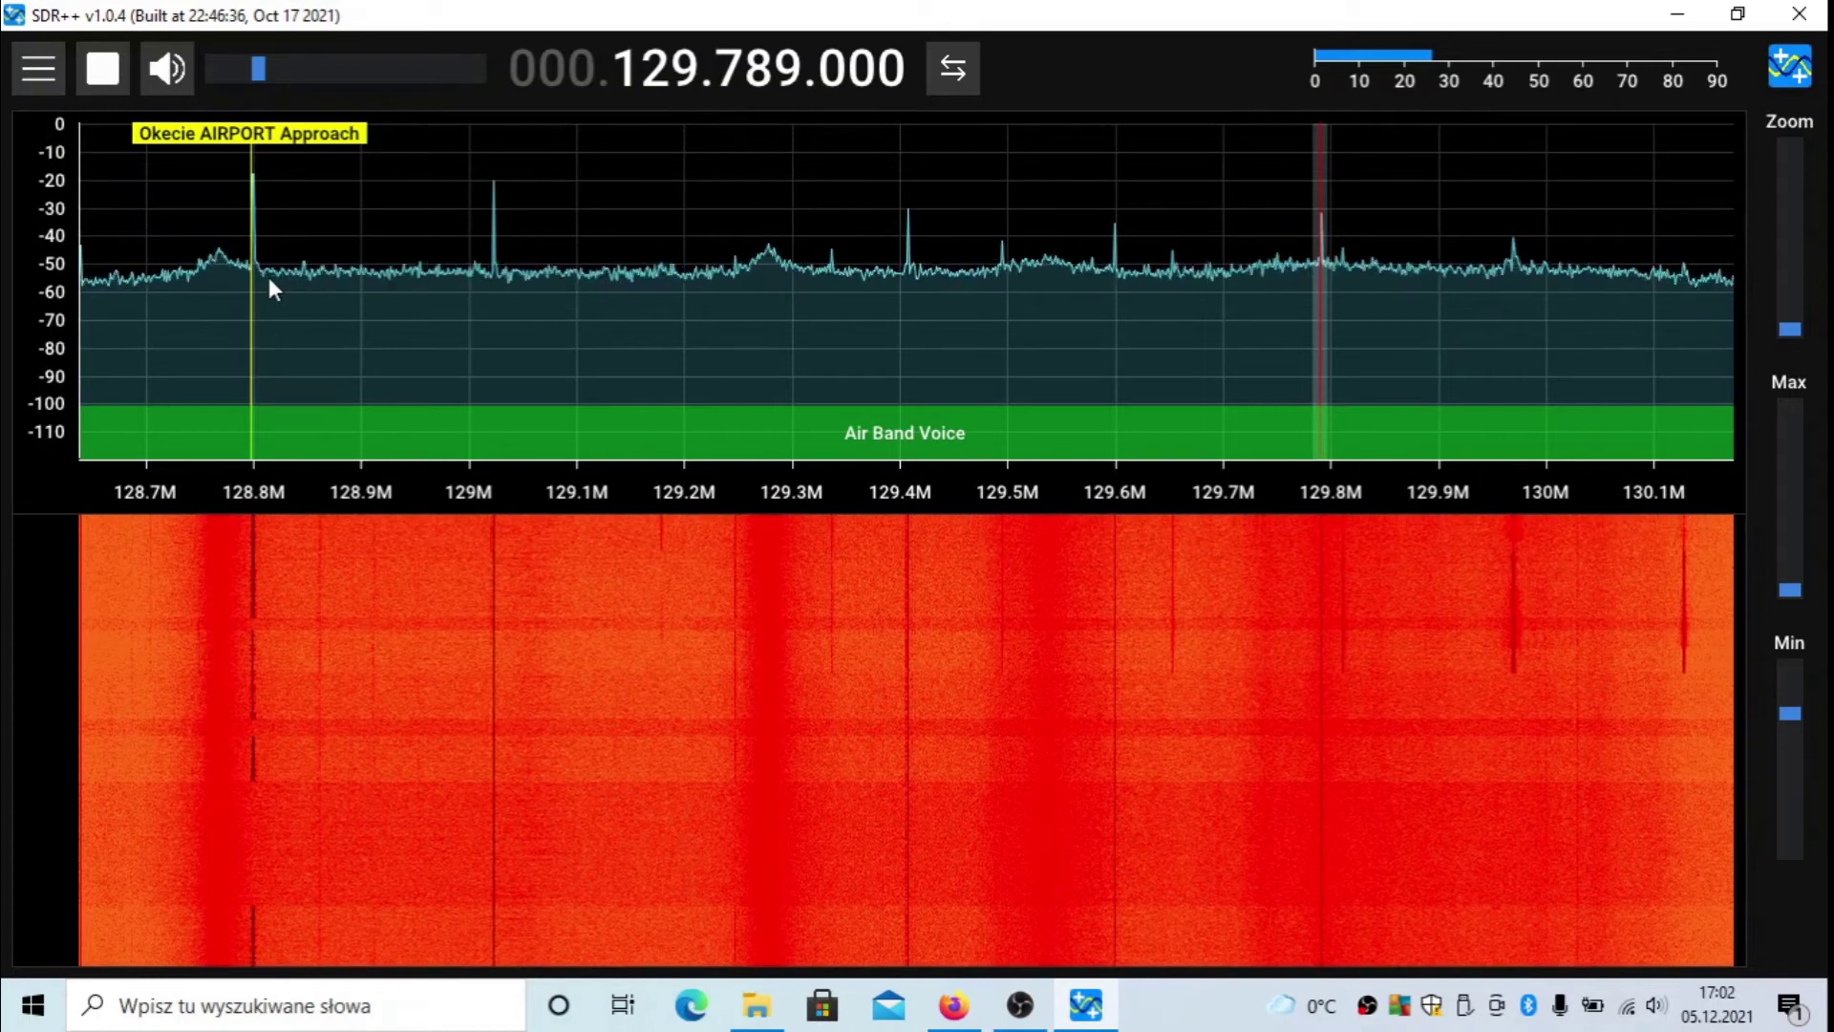
left_click(38, 71)
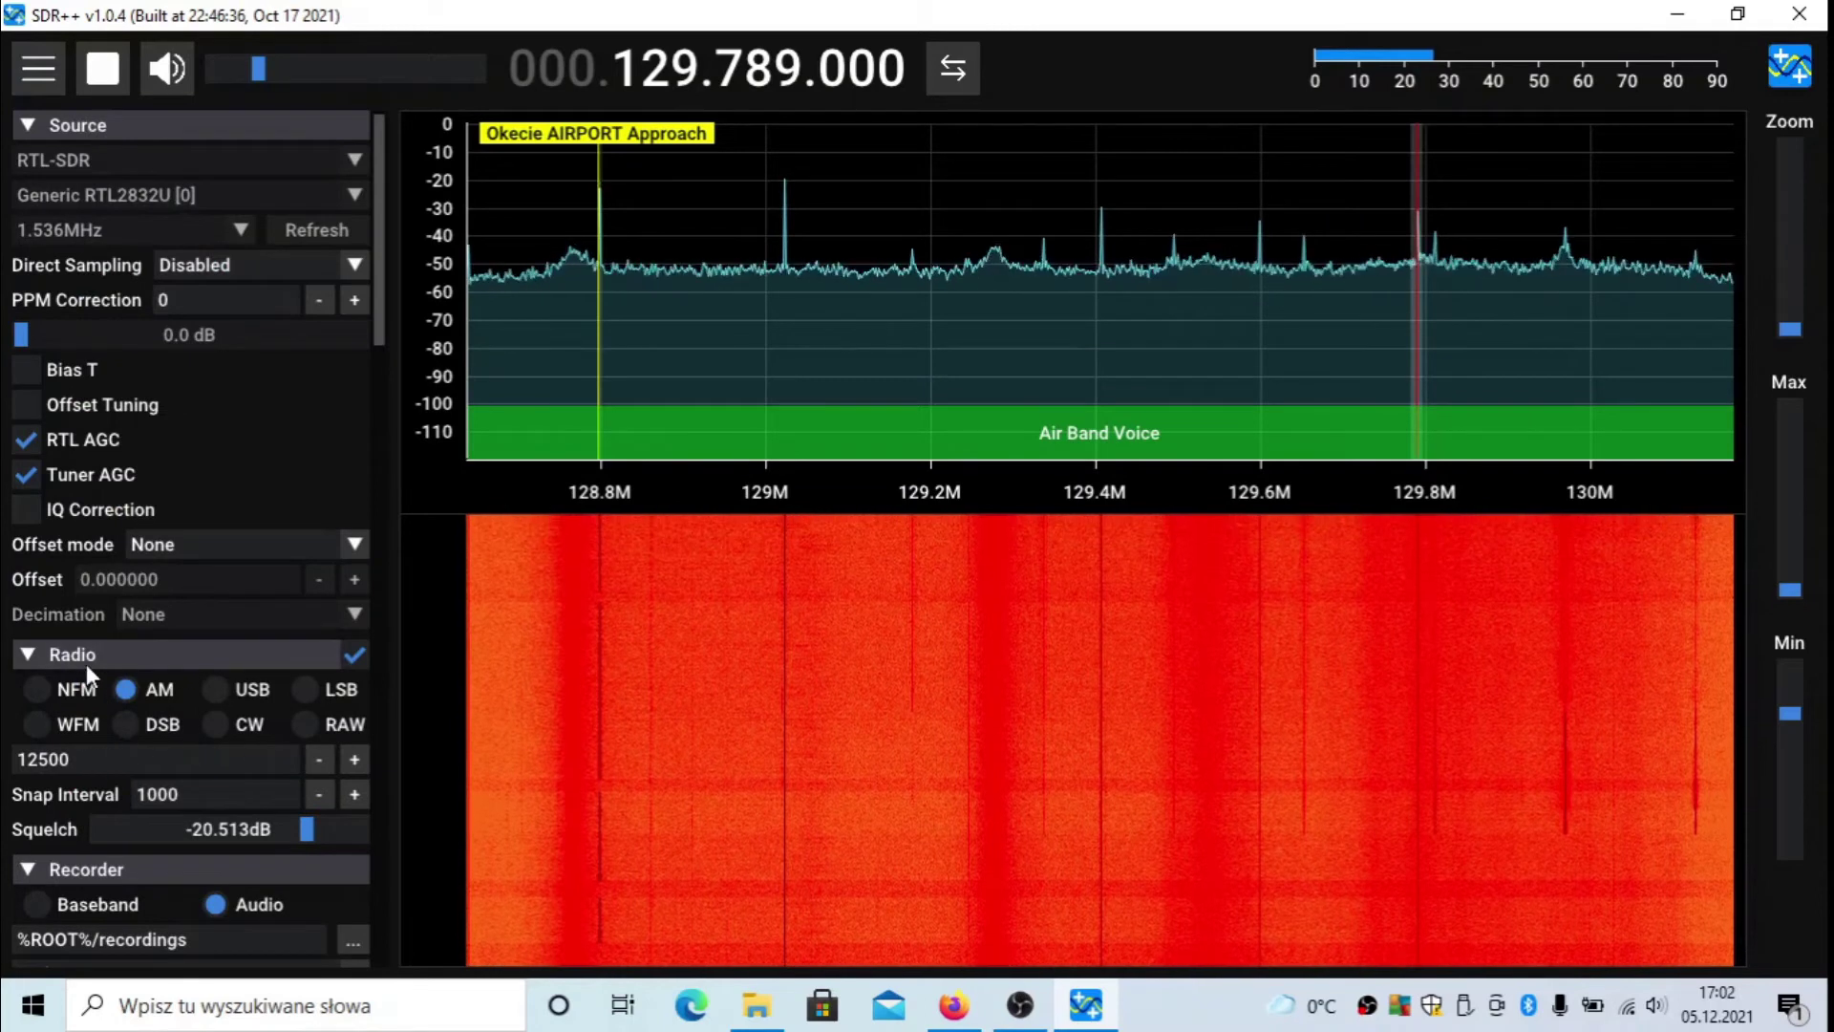
left_click(205, 653)
left_click(205, 653)
left_click(201, 650)
left_click(106, 685)
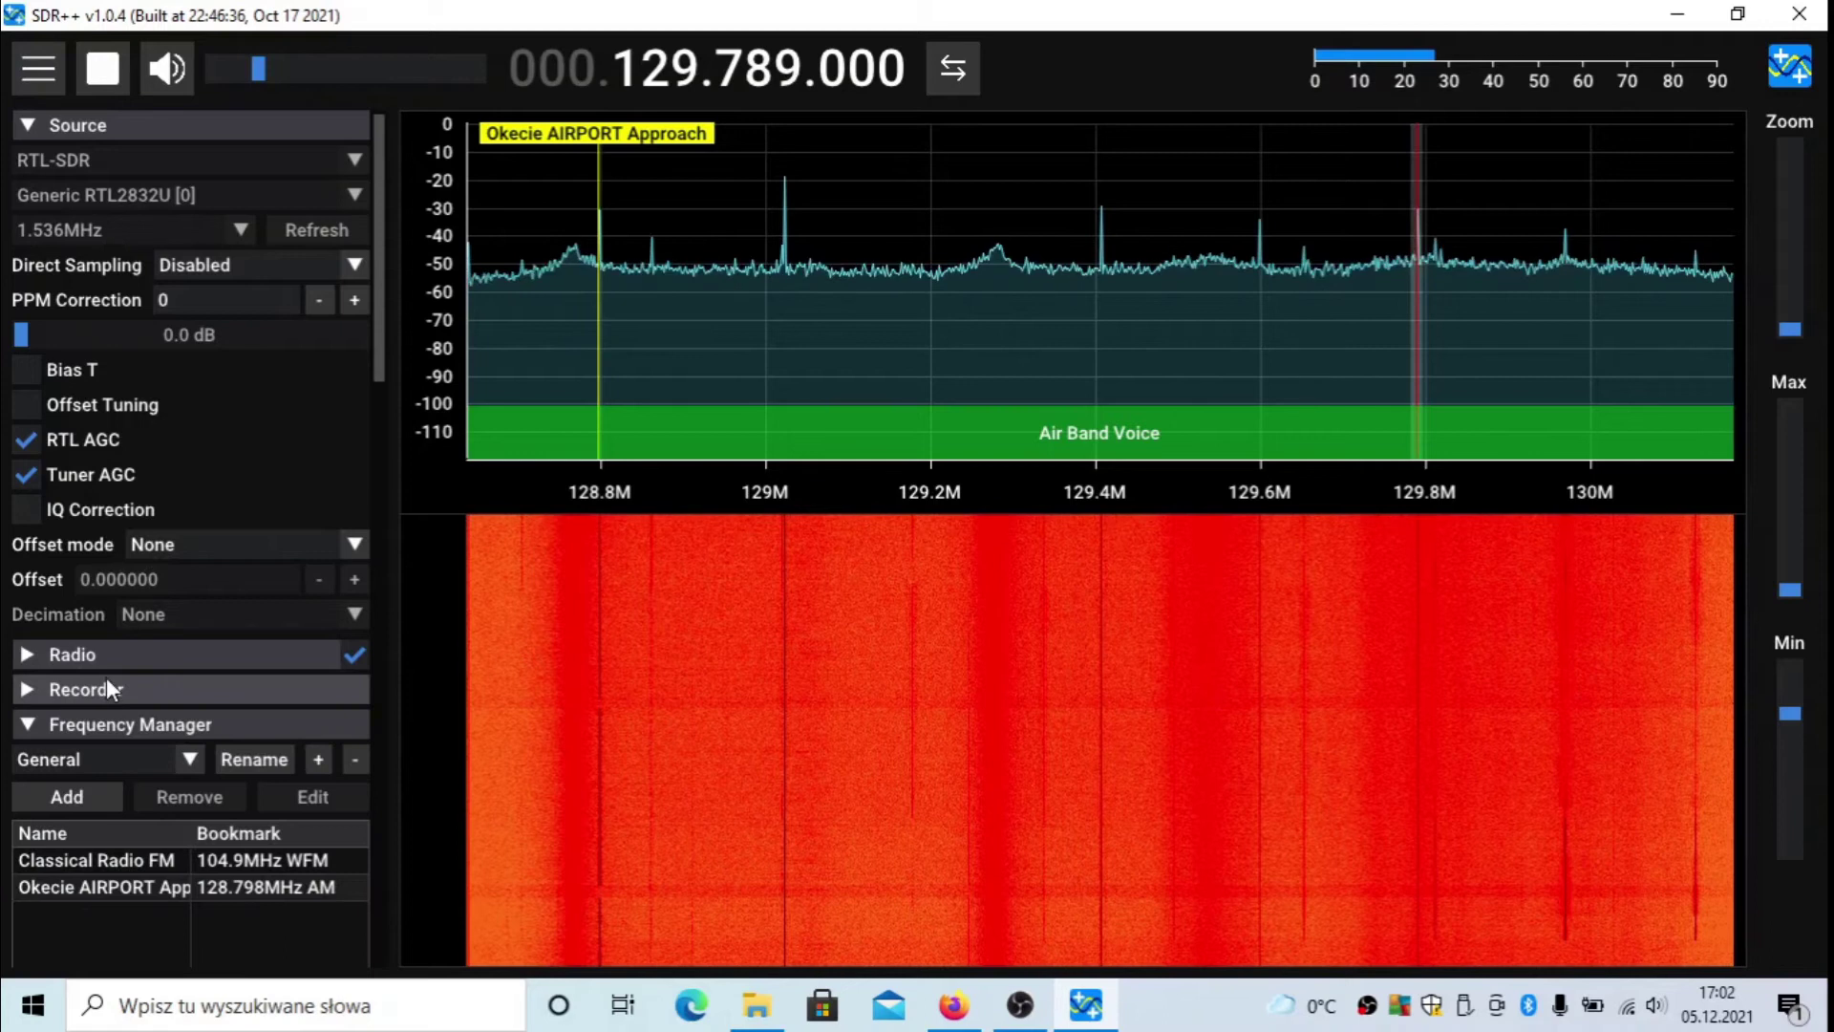
left_click(76, 726)
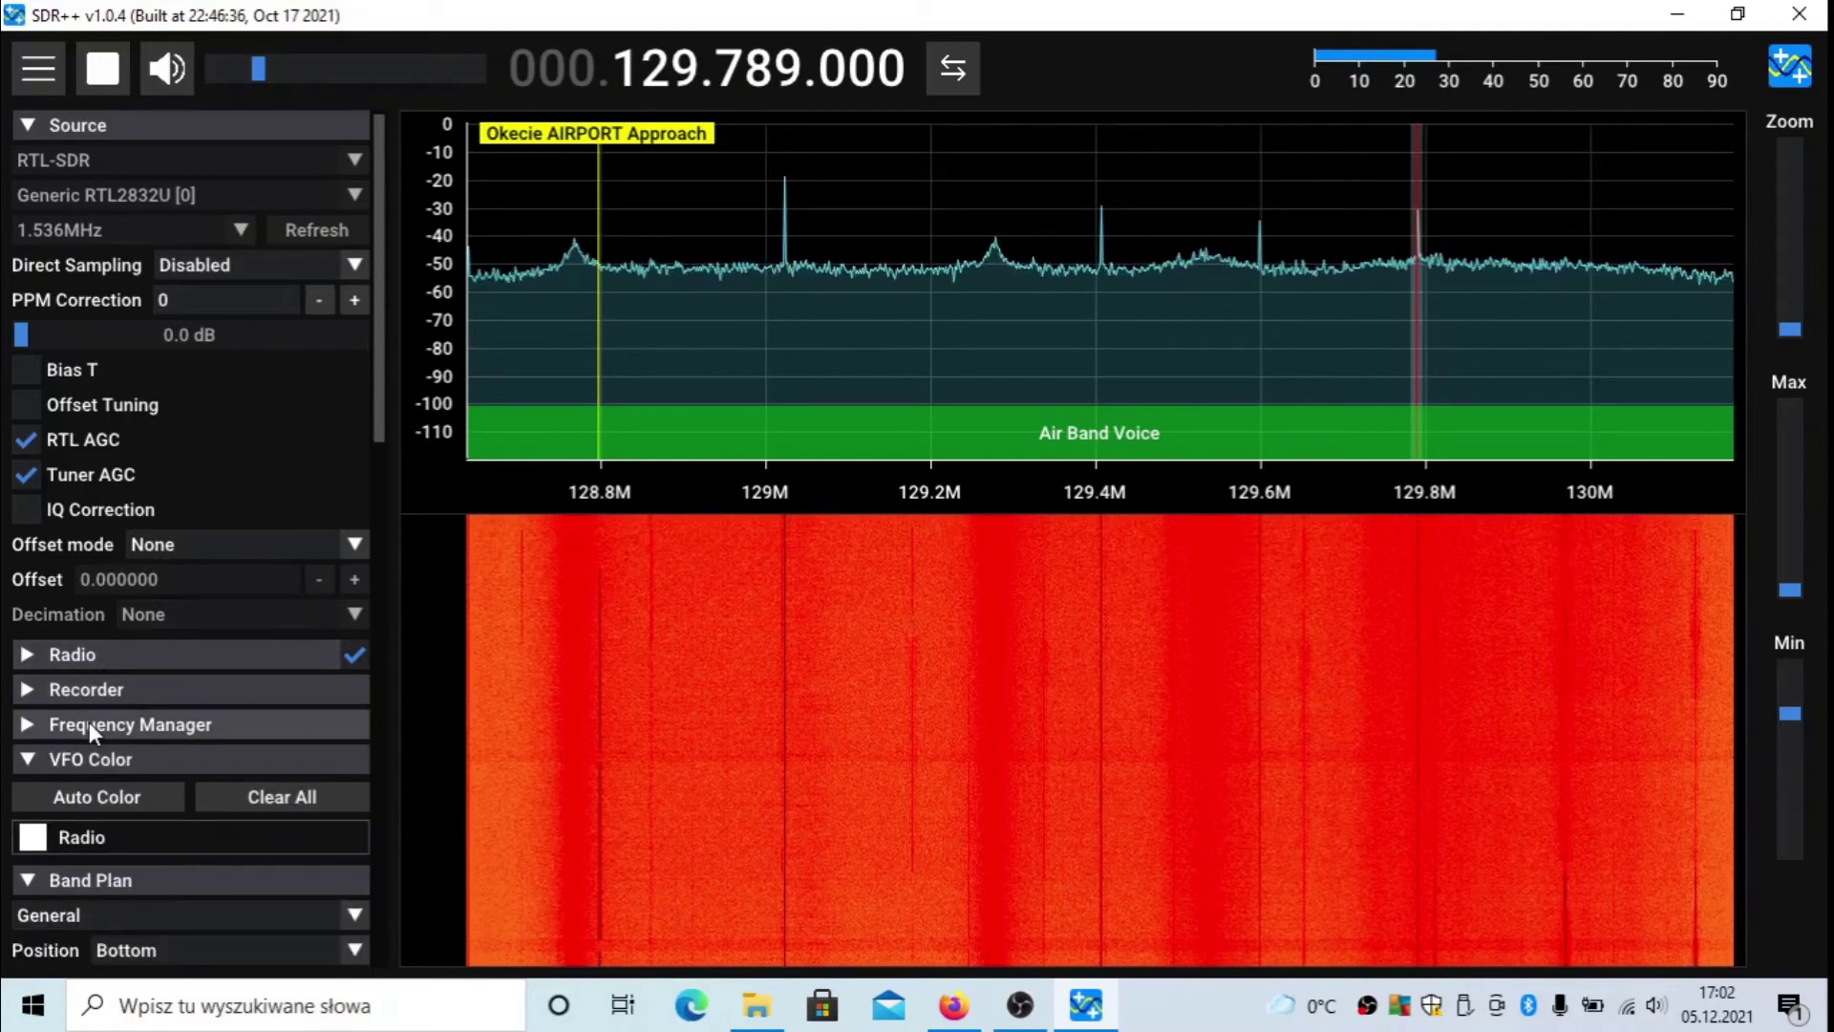
left_click(89, 721)
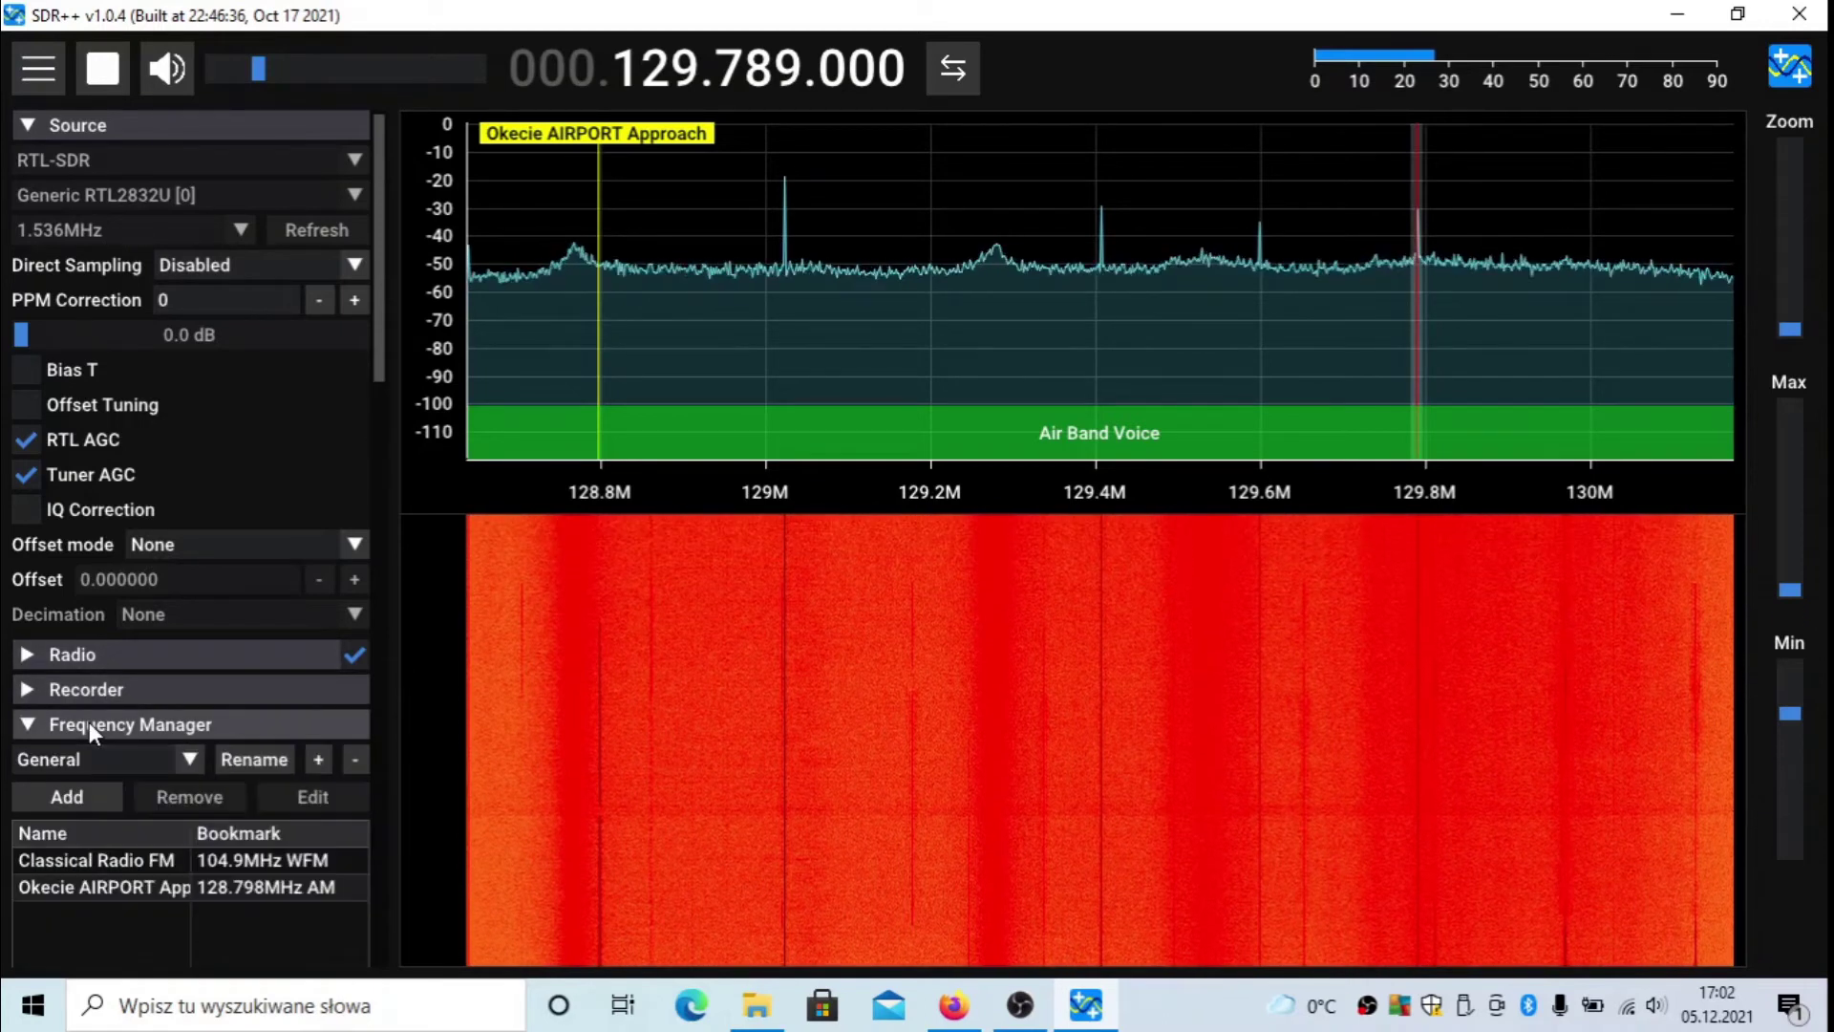
left_click(120, 688)
left_click(109, 657)
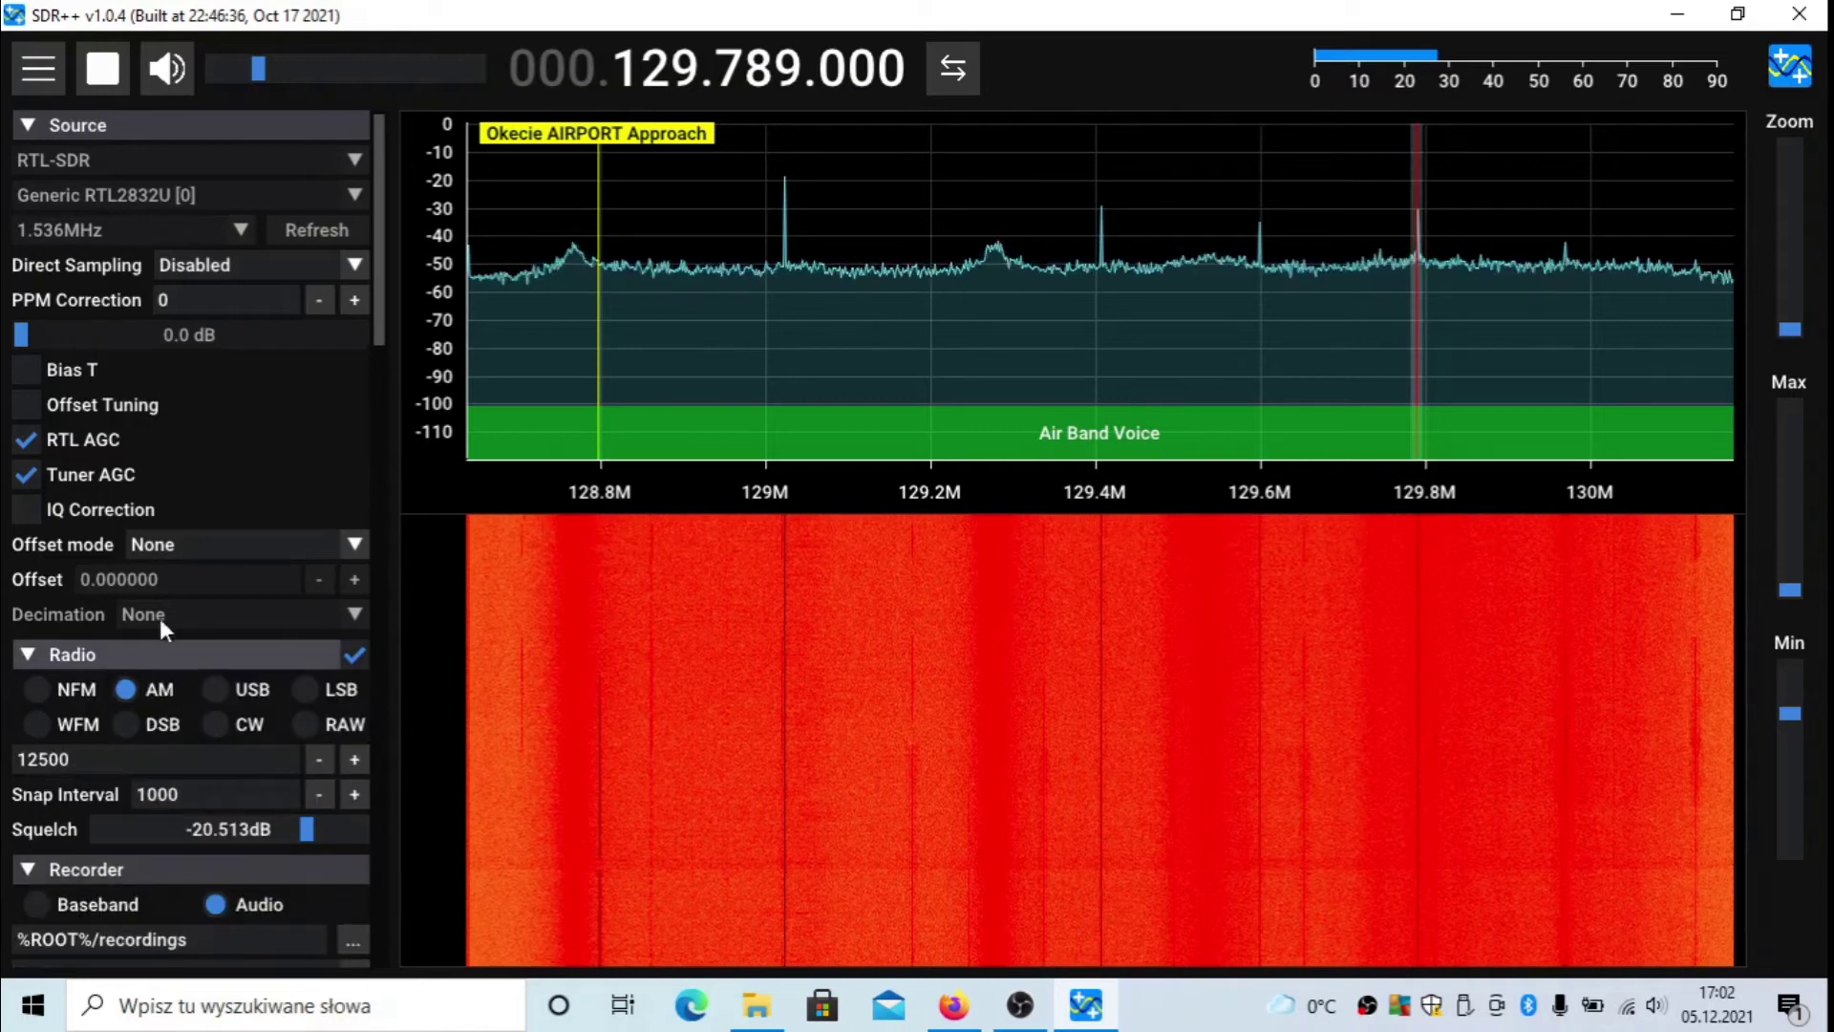
Examine the available Offset mode options in the Source settings without choosing a different one
scroll(182, 601, "down", 3)
left_click(277, 325)
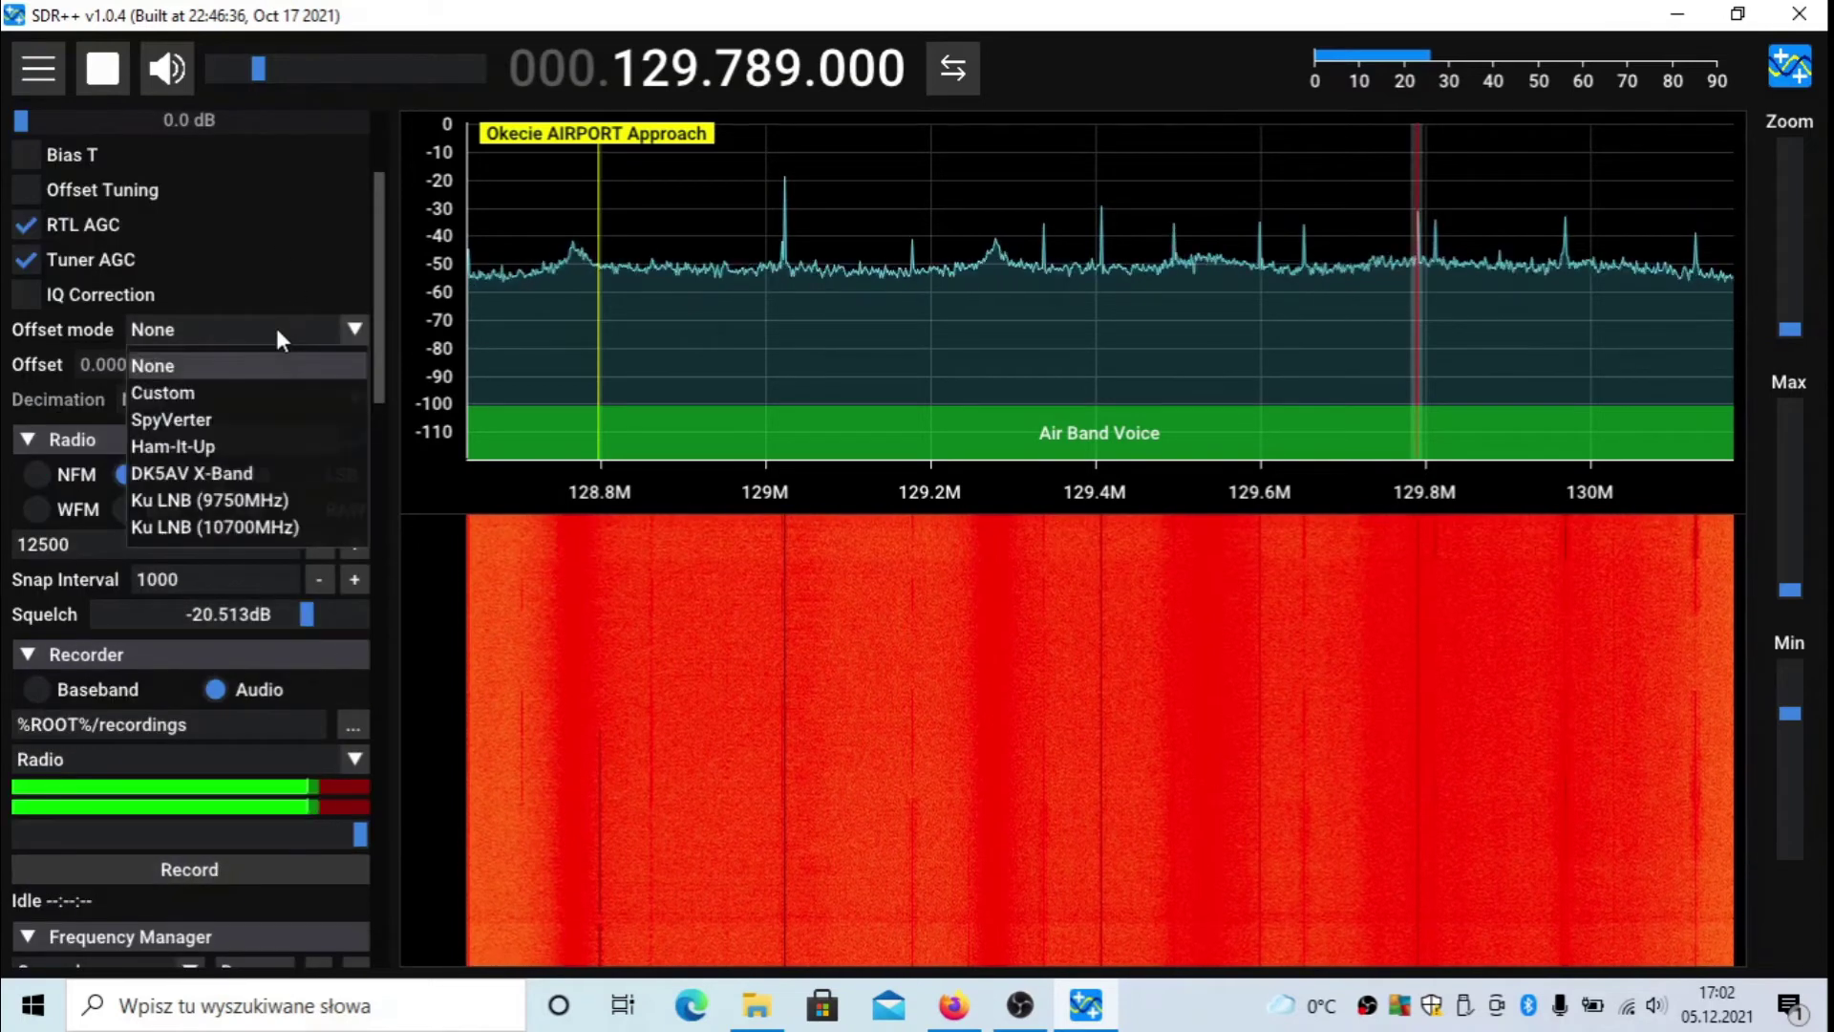
left_click(273, 322)
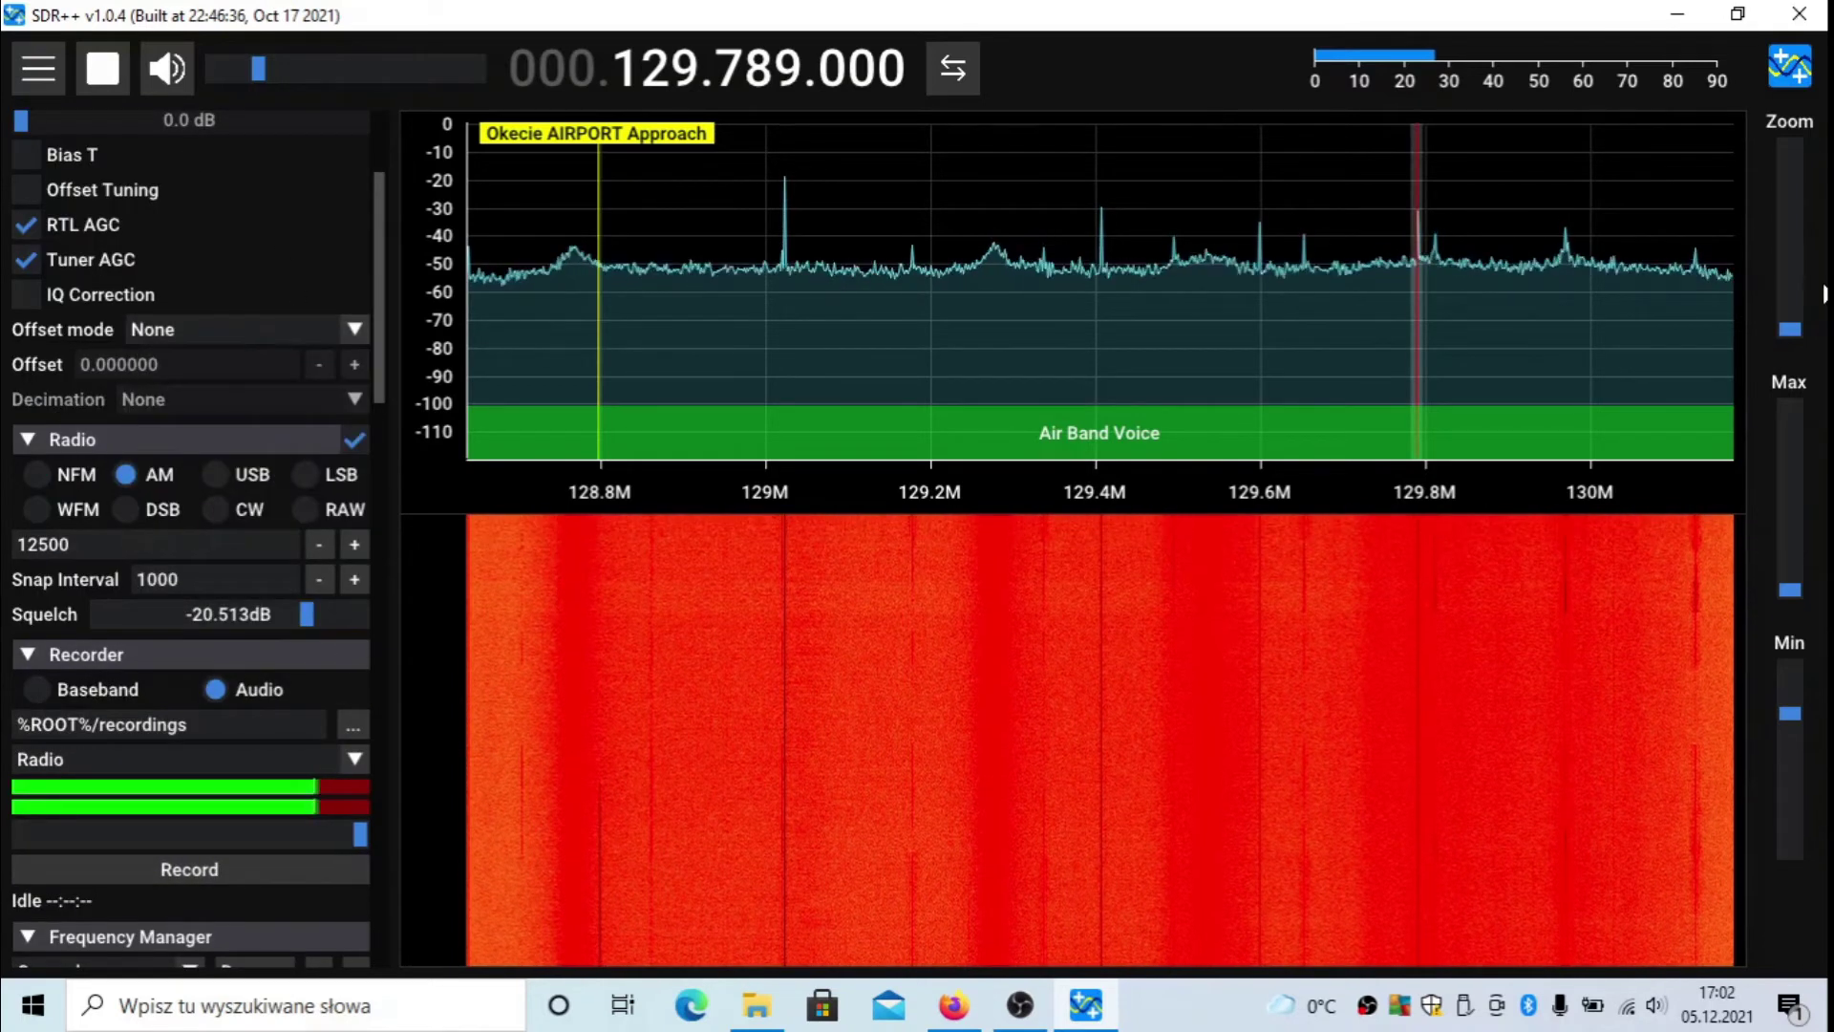
Zoom in slightly on the spectrum and raise its minimum display level to just below -80 dB
mouse_move(1785, 327)
left_mouse_down()
mouse_move(1792, 229)
mouse_move(1792, 304)
left_mouse_up()
left_click_drag(1792, 515, 1790, 623)
mouse_move(1786, 717)
left_mouse_down()
mouse_move(1787, 789)
mouse_move(1793, 748)
left_mouse_up()
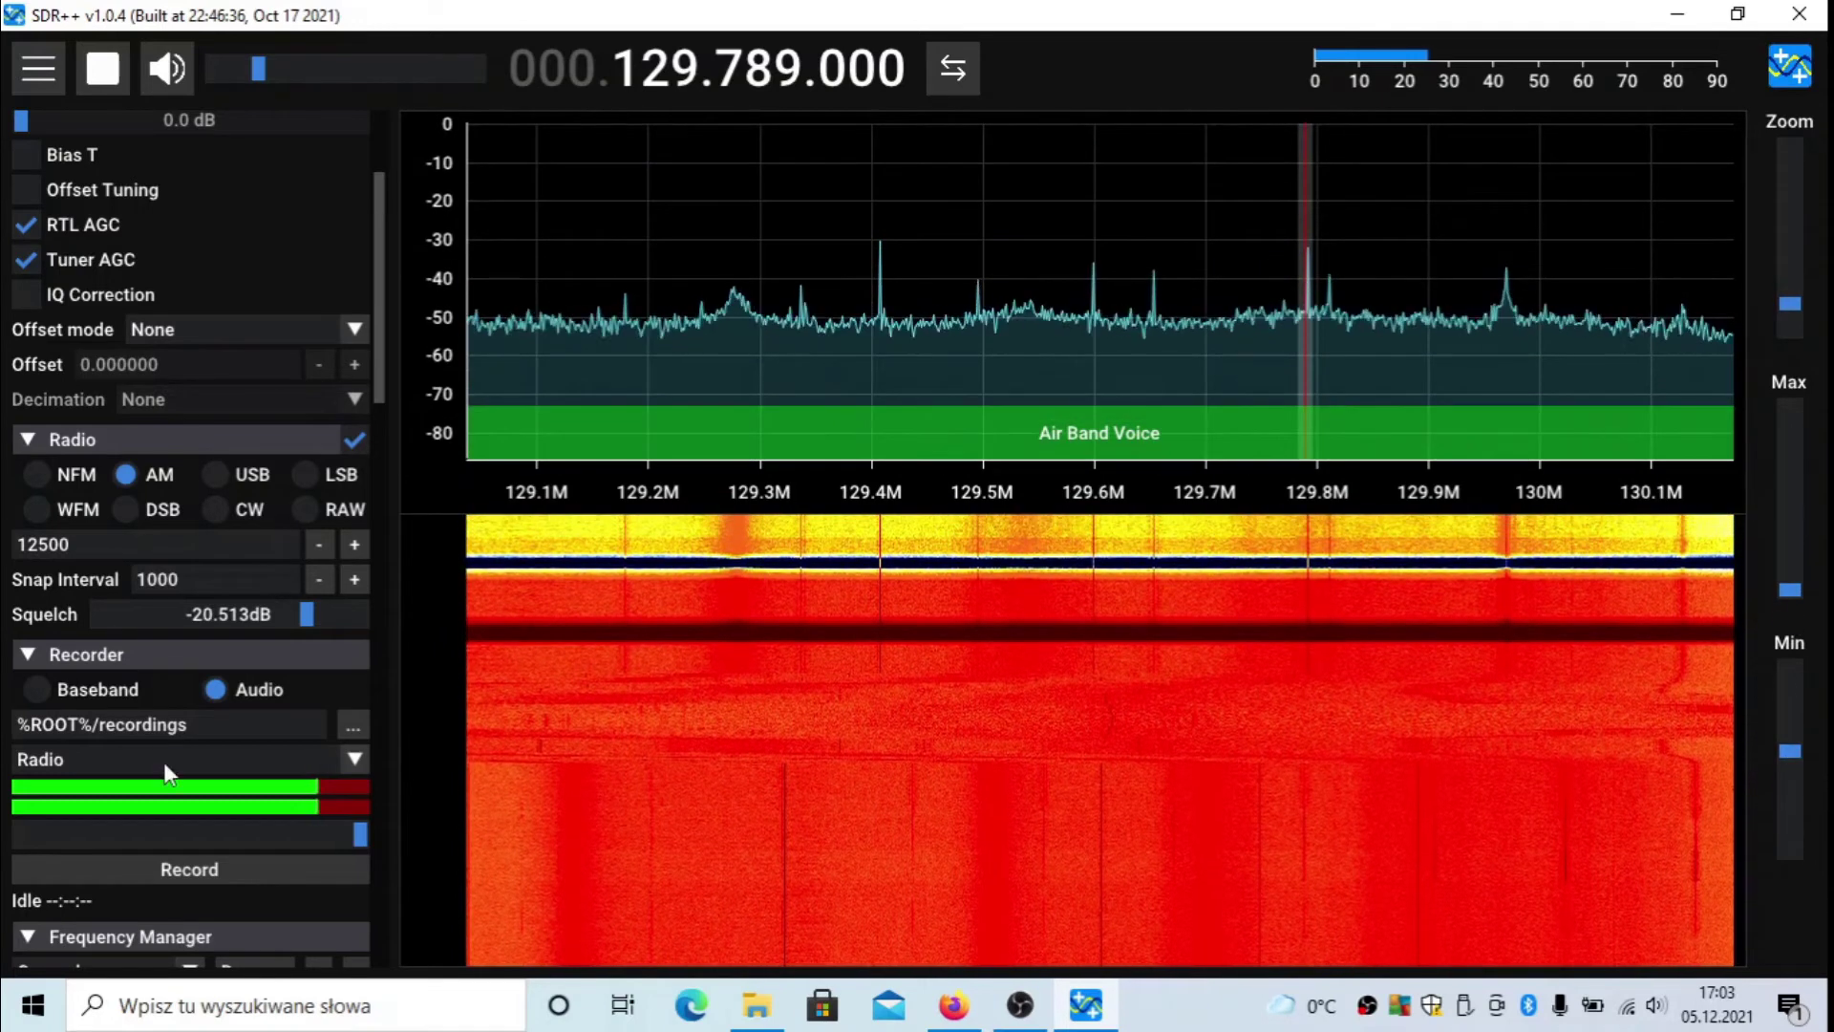
Tune to the Classical Radio FM bookmark at 104.9 MHz WFM and raise the audio volume slightly
scroll(163, 760, "down", 5)
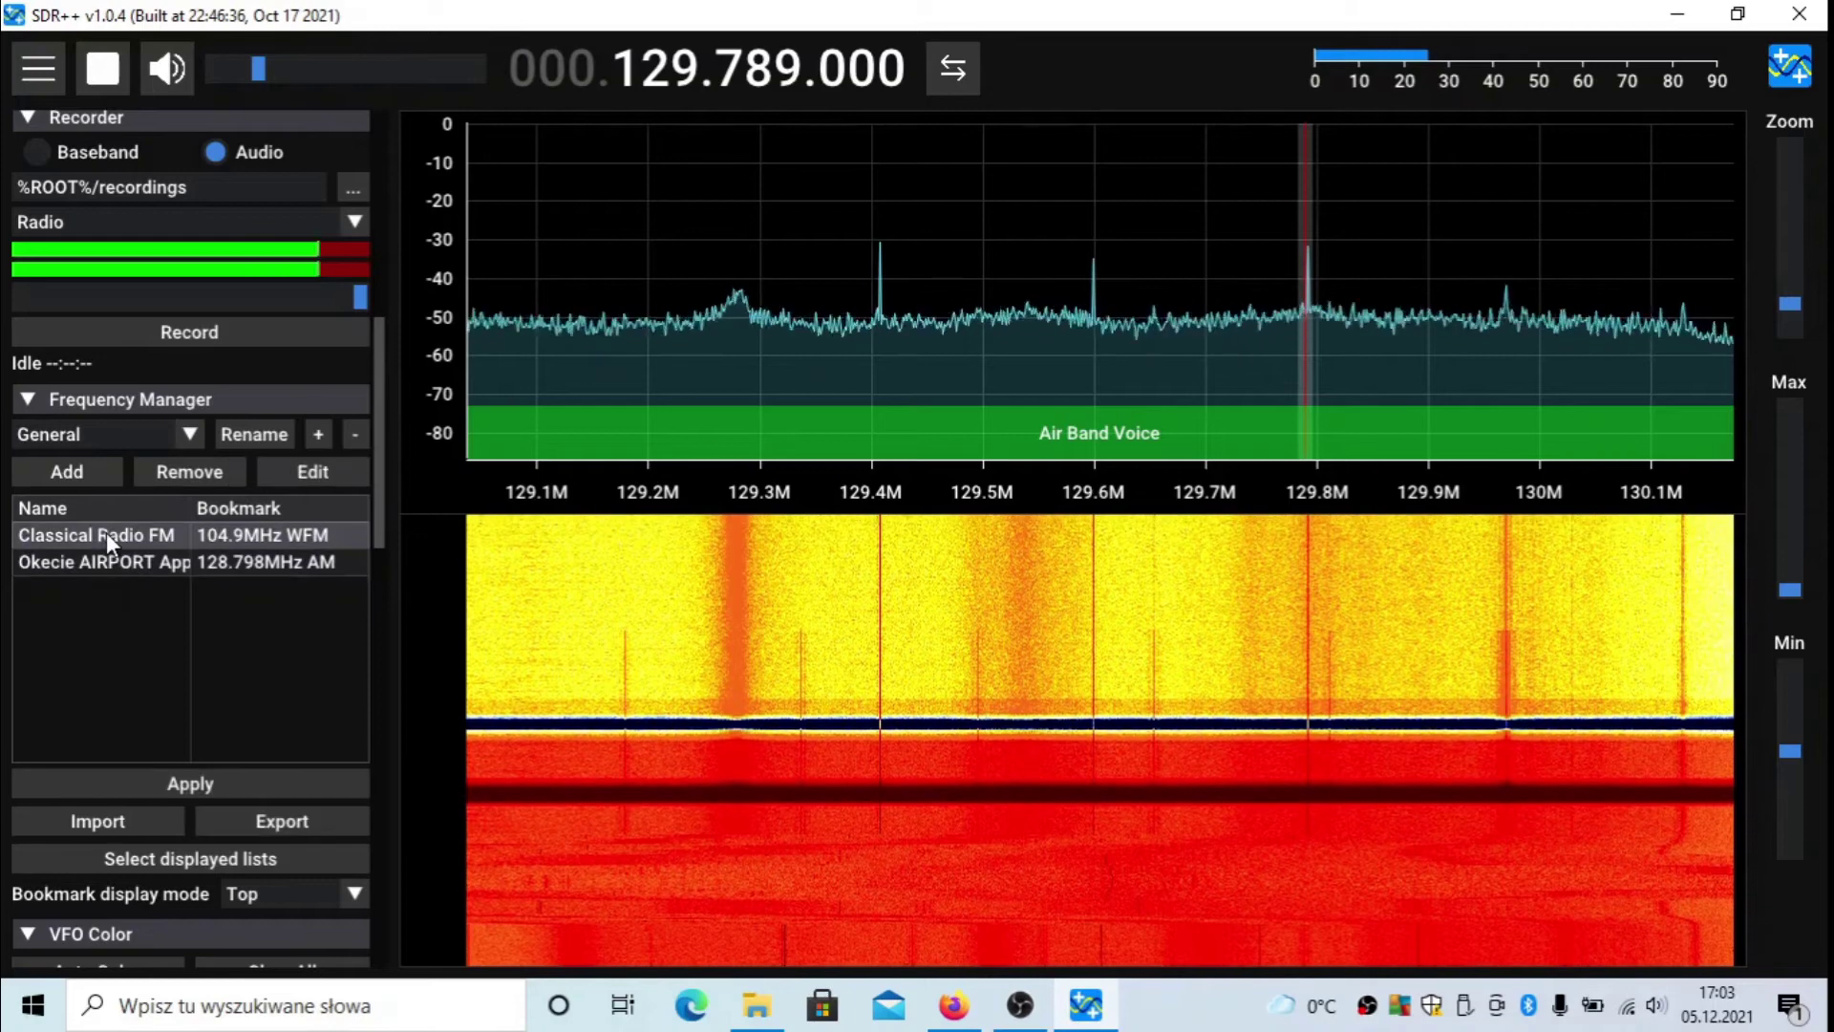
double_click(106, 533)
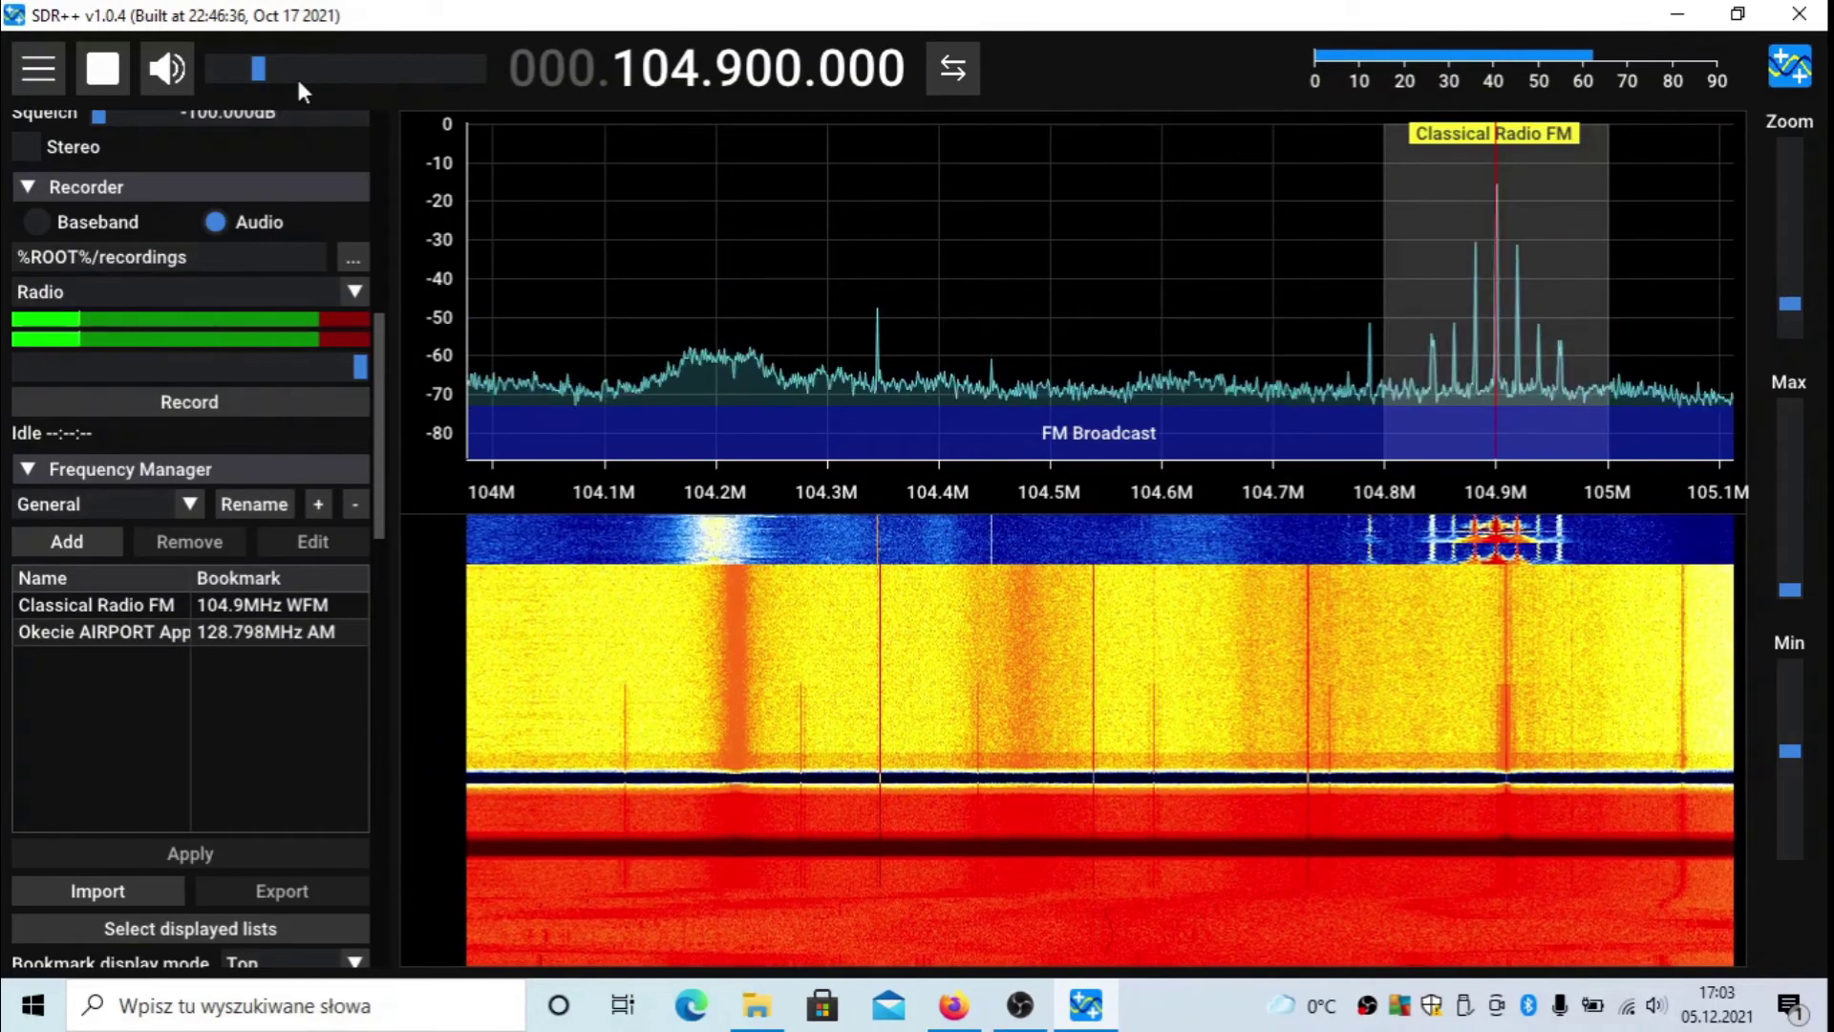
left_click_drag(252, 73, 283, 73)
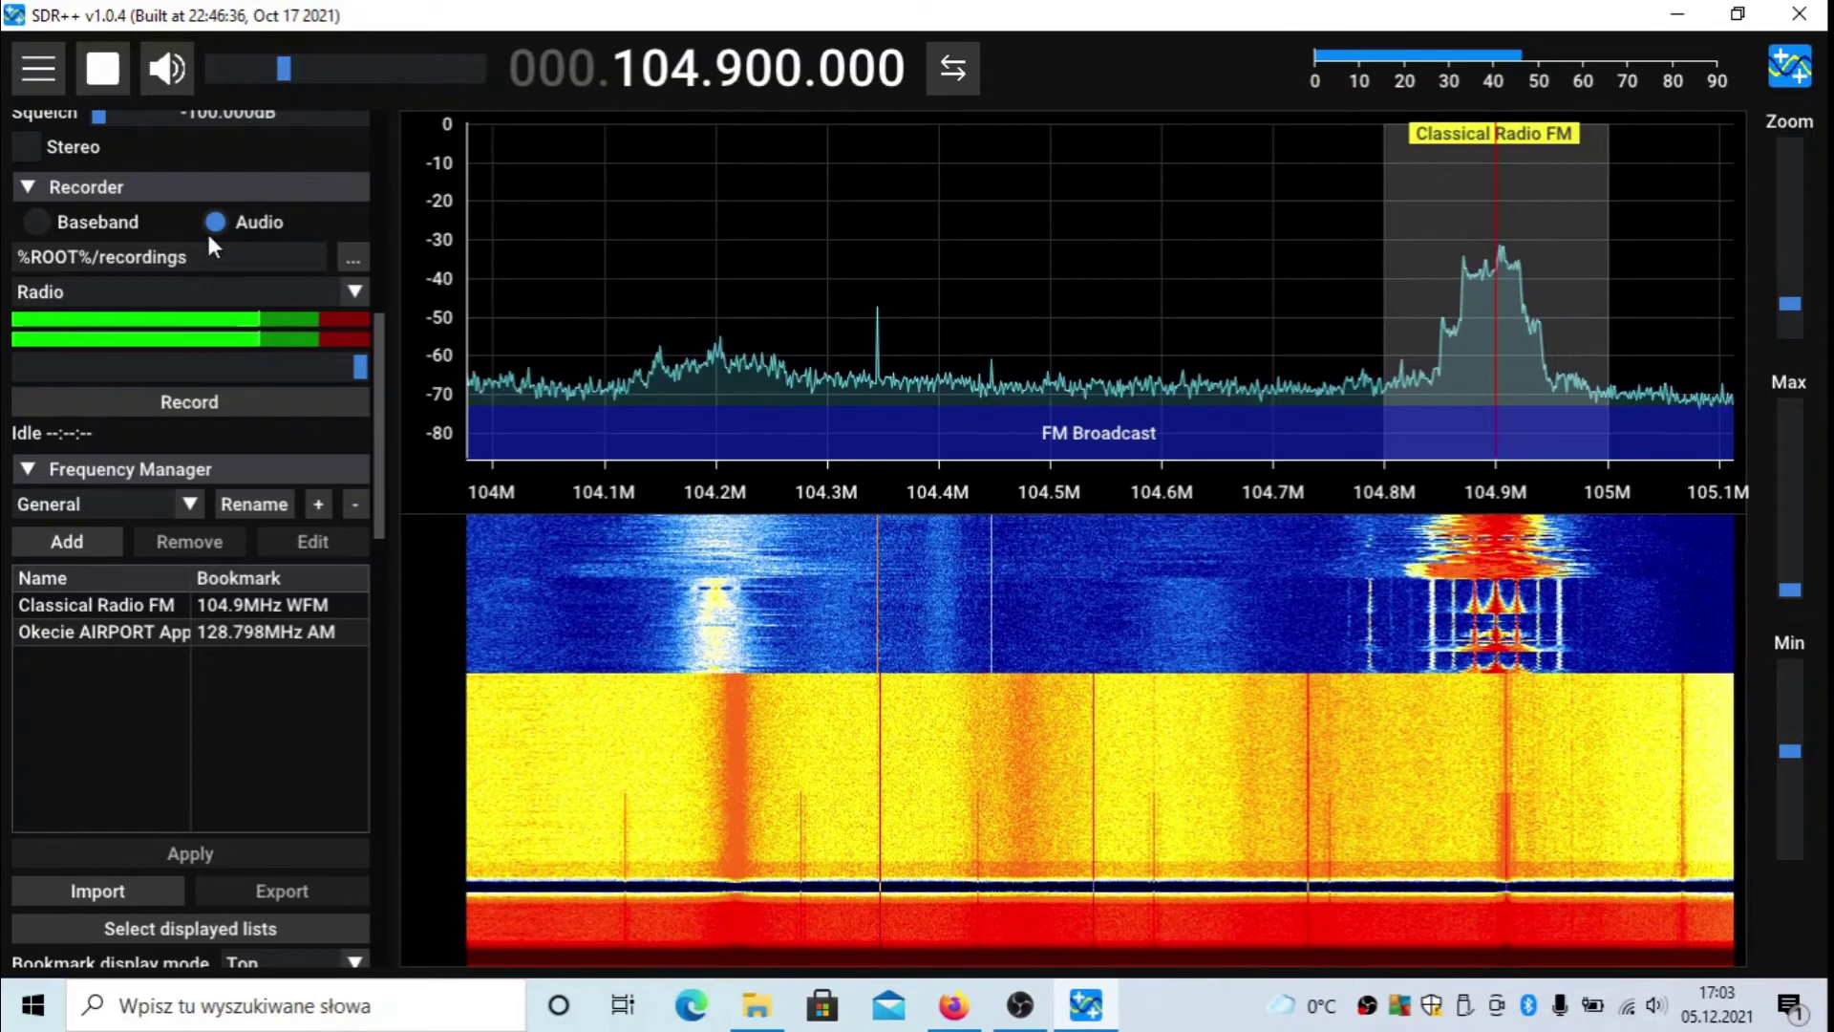
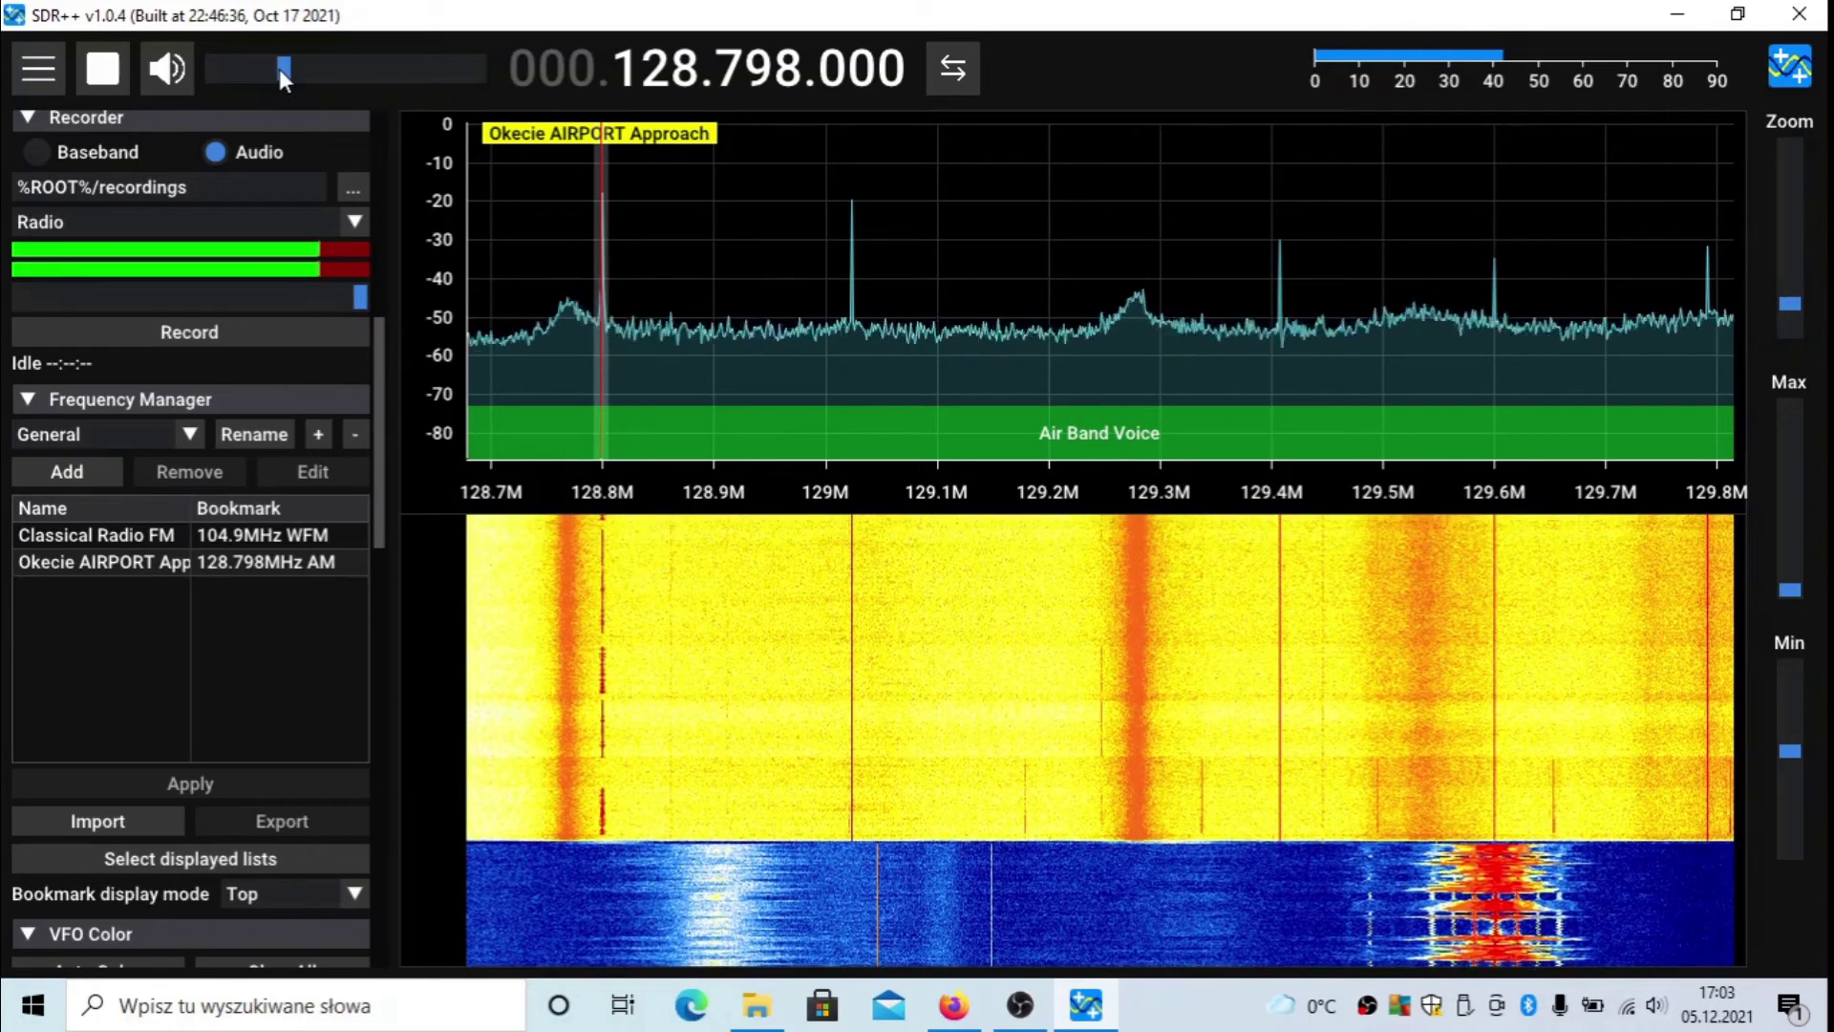
Bring the Radio settings into view and zoom the spectrum in closely on the Okecie AIRPORT Approach signal at 128.798 MHz
left_click_drag(376, 380, 375, 289)
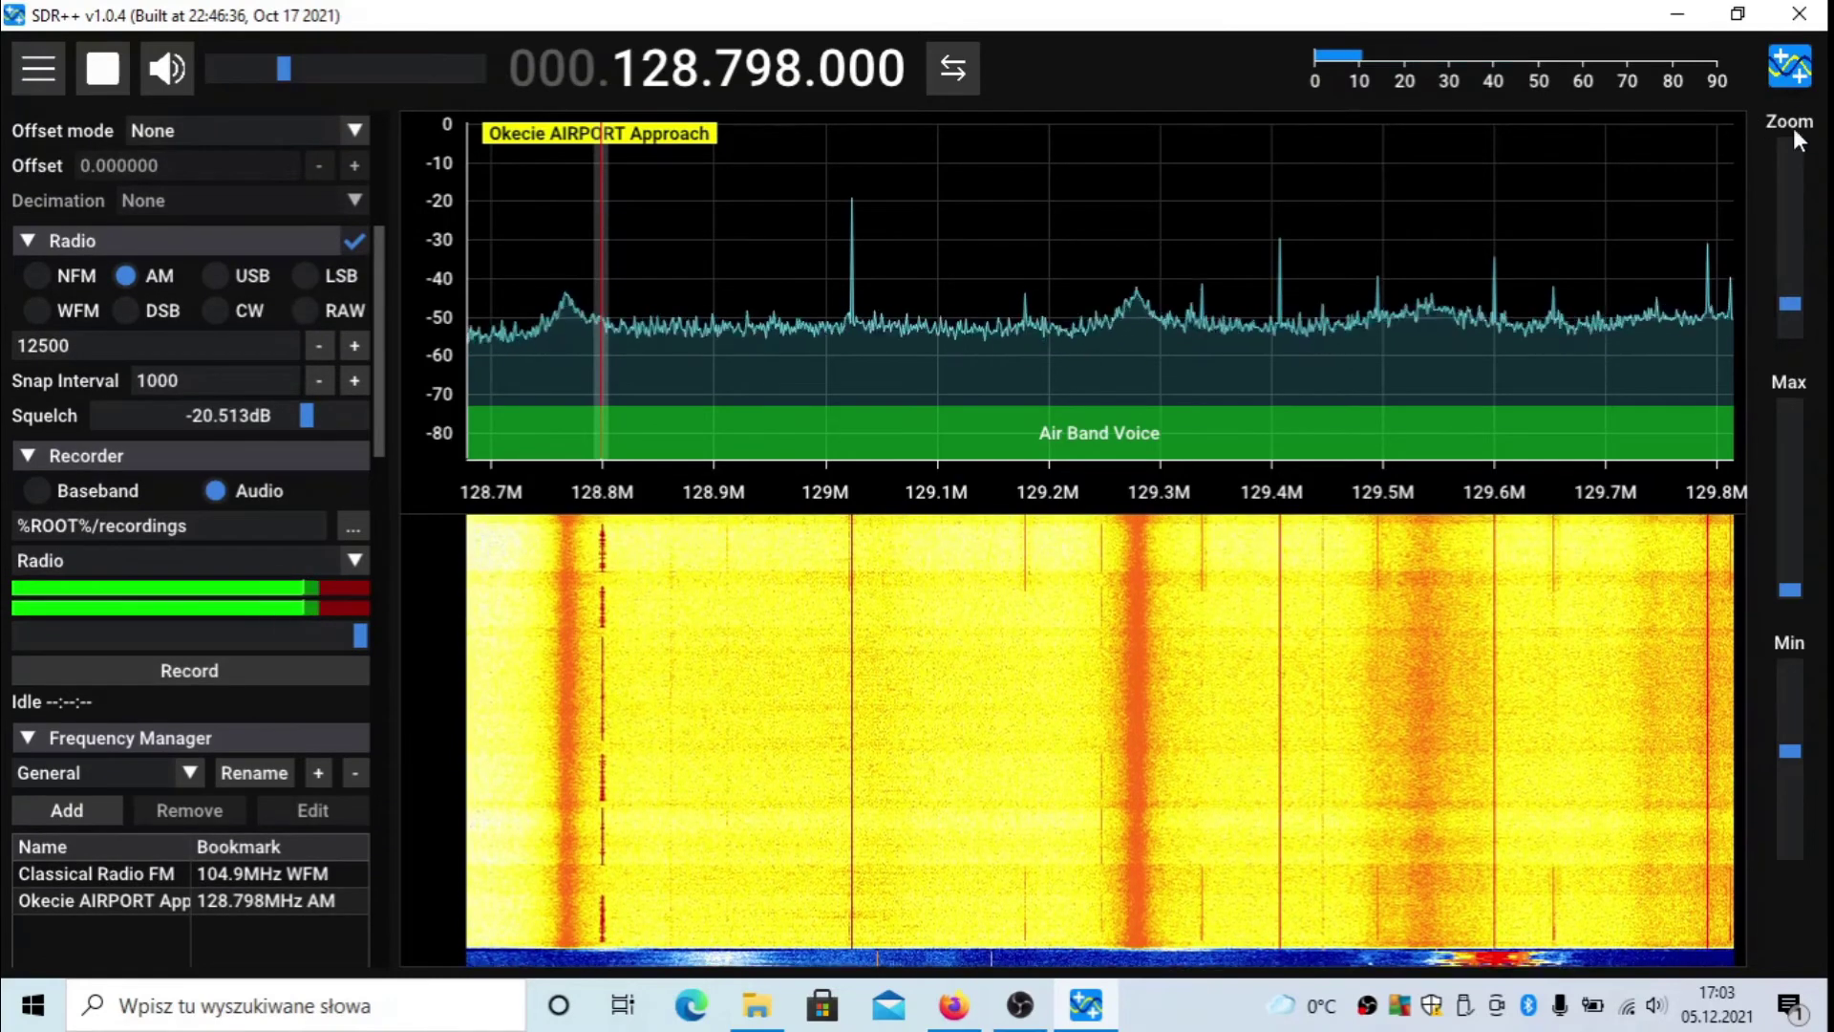
left_click_drag(1786, 300, 1793, 194)
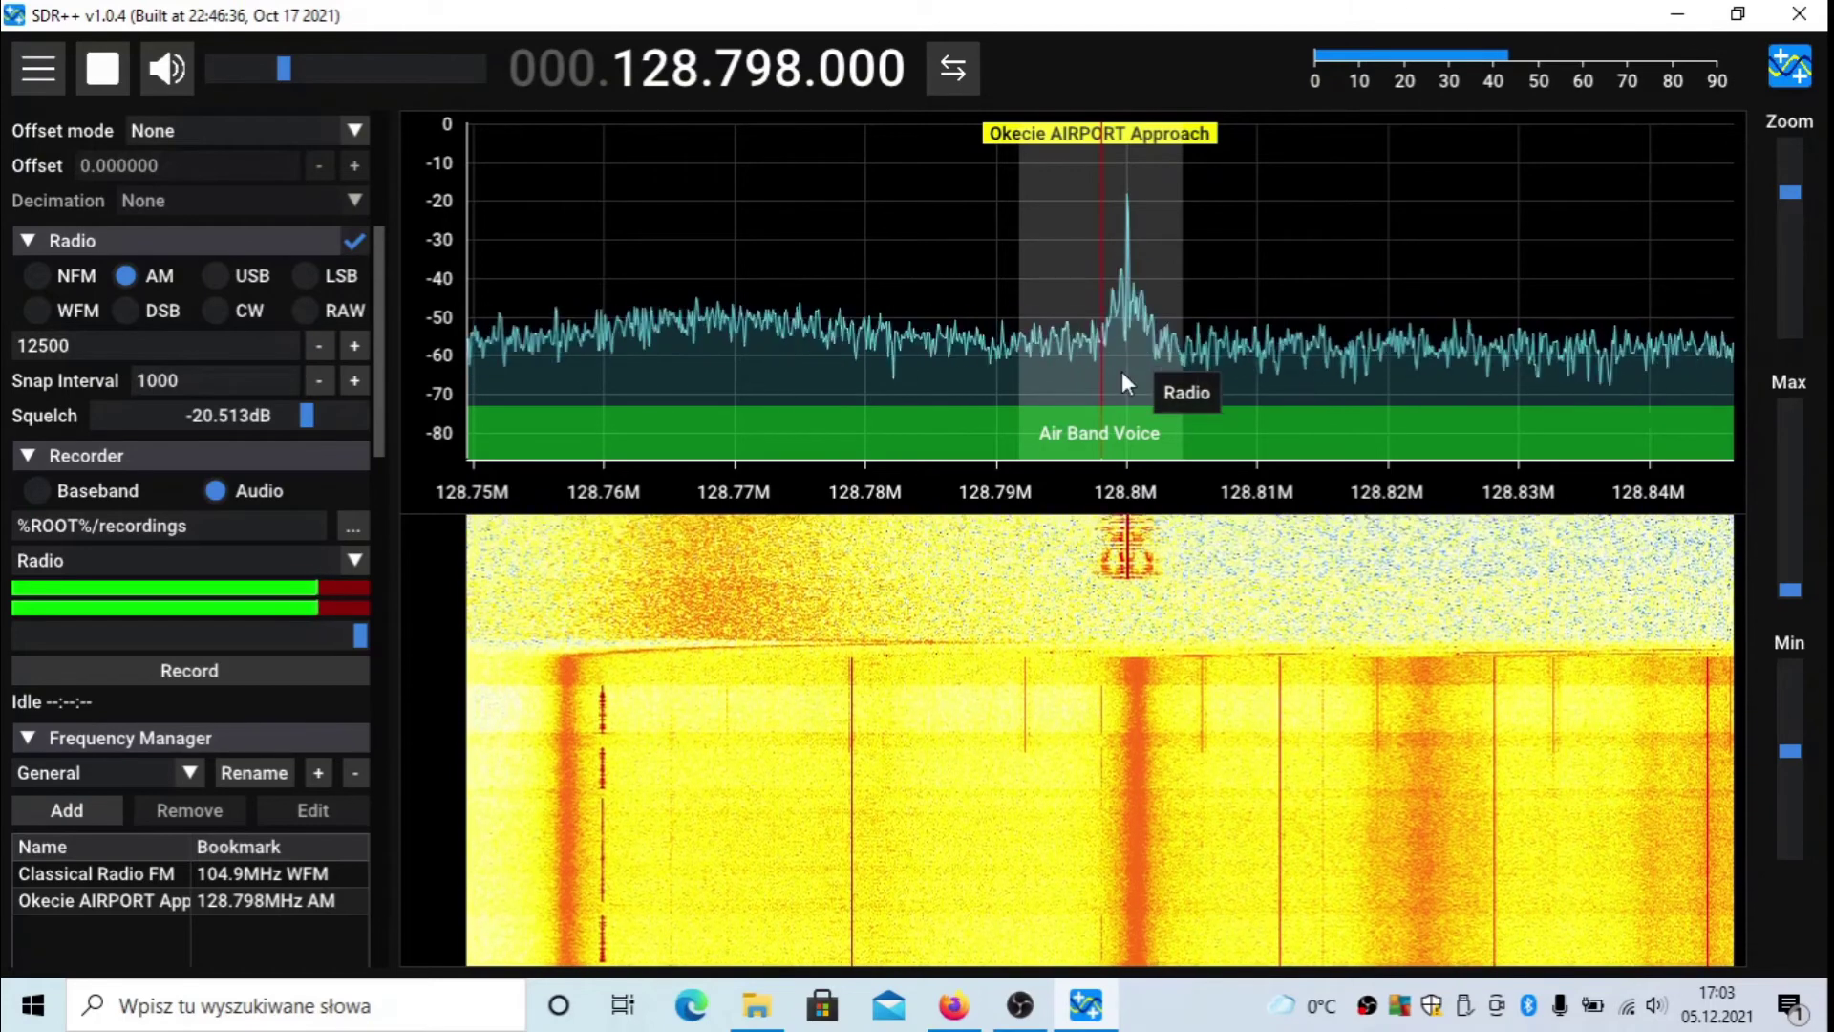
mouse_move(1796, 588)
left_mouse_down()
mouse_move(1796, 571)
mouse_move(1796, 593)
left_mouse_up()
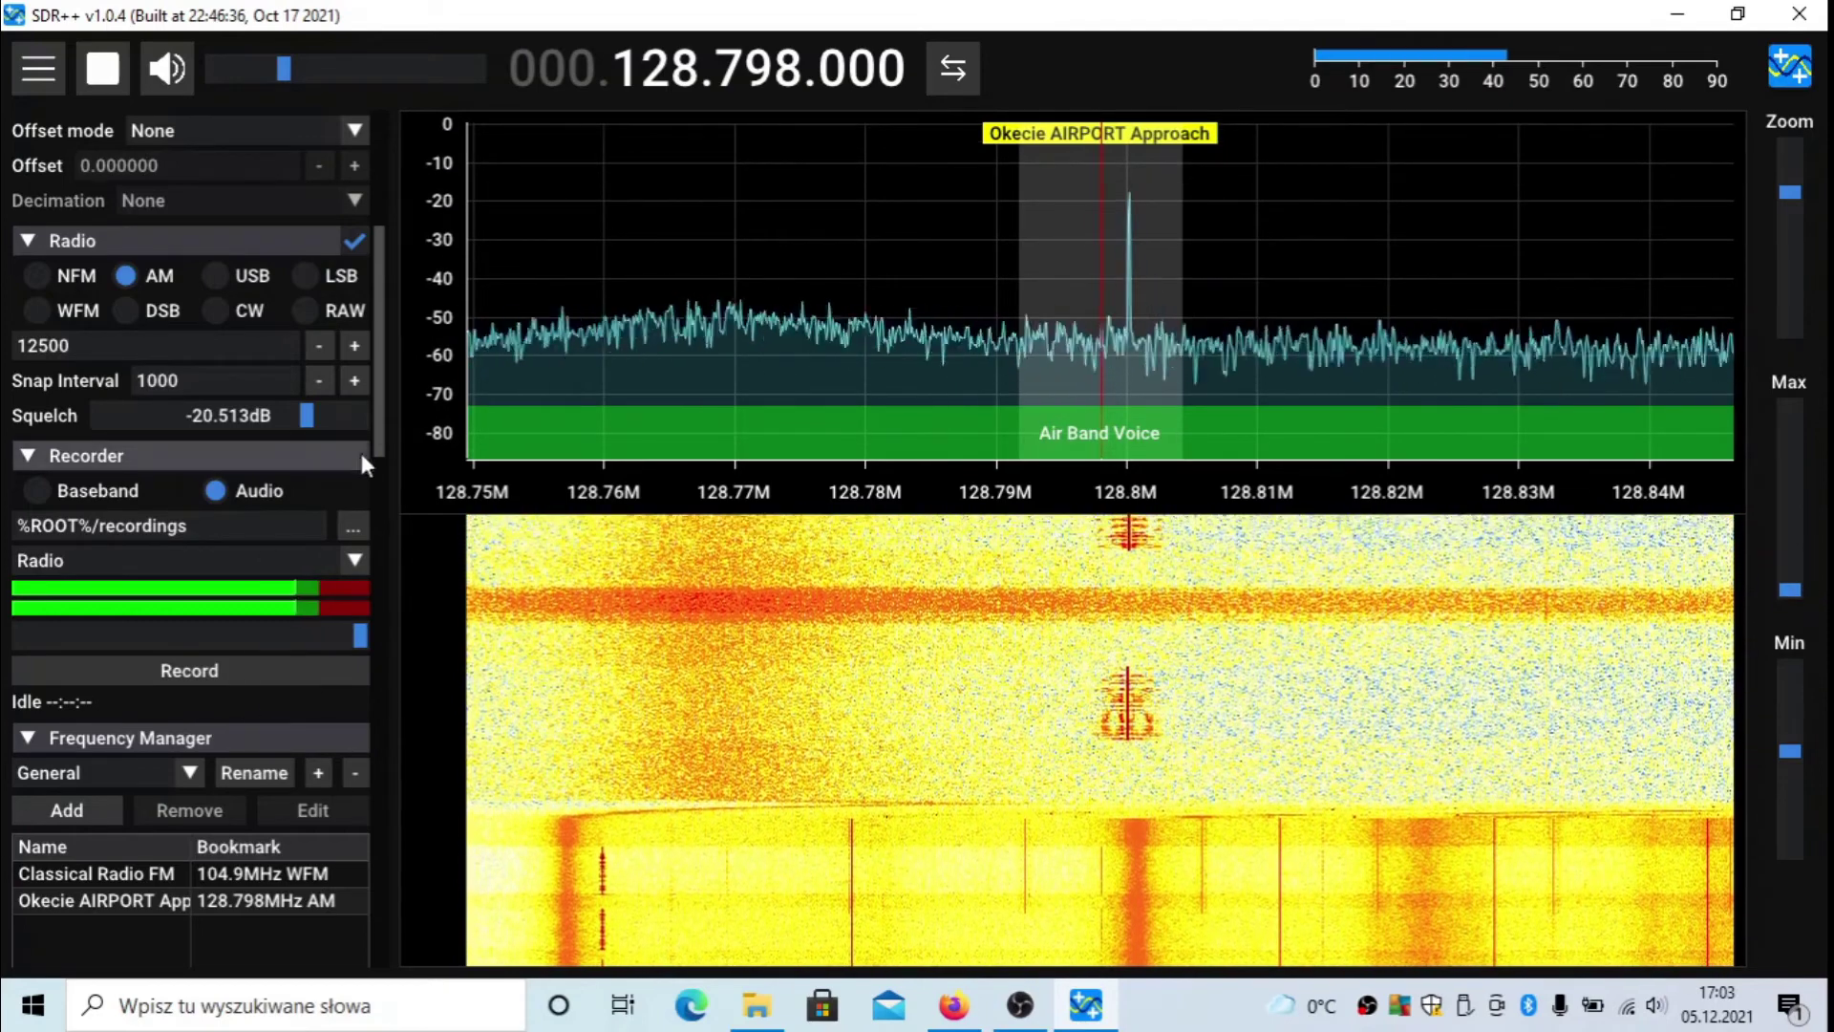
Set the radio's squelch to about -12.3 dB and zoom the spectrum back out partway
left_click_drag(375, 427, 335, 392)
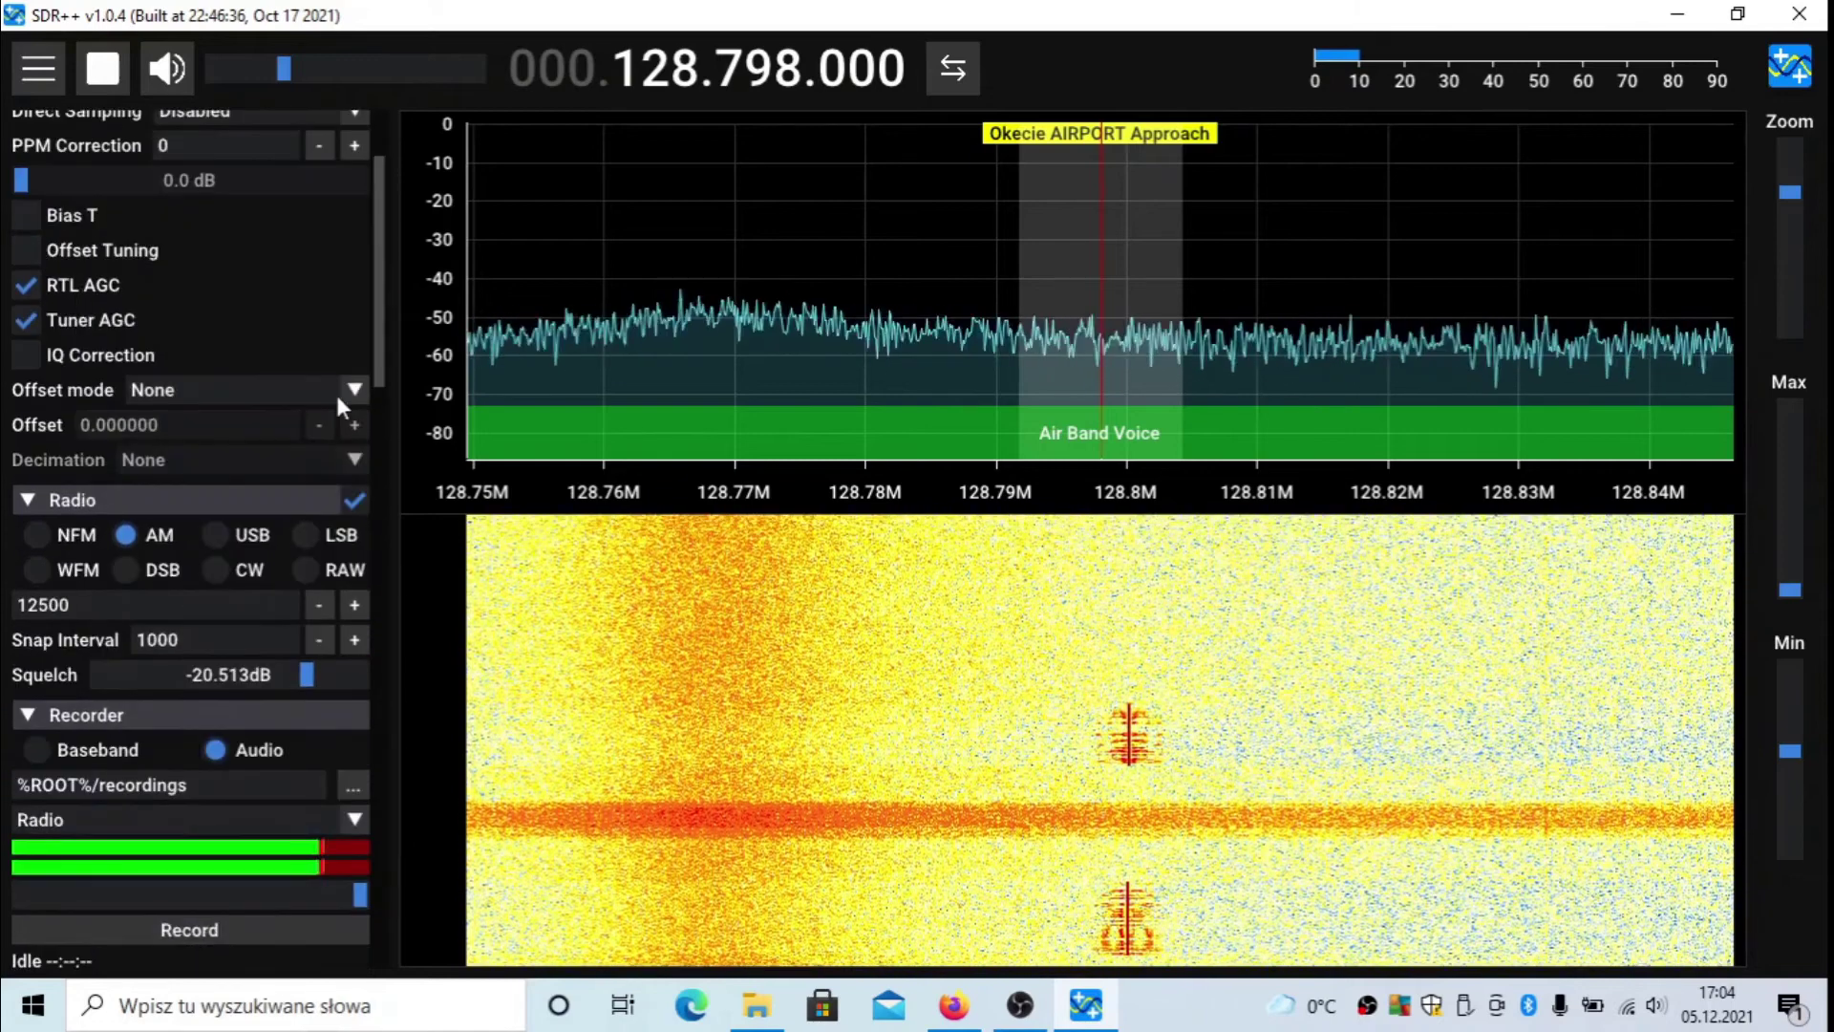
left_click_drag(301, 669, 321, 669)
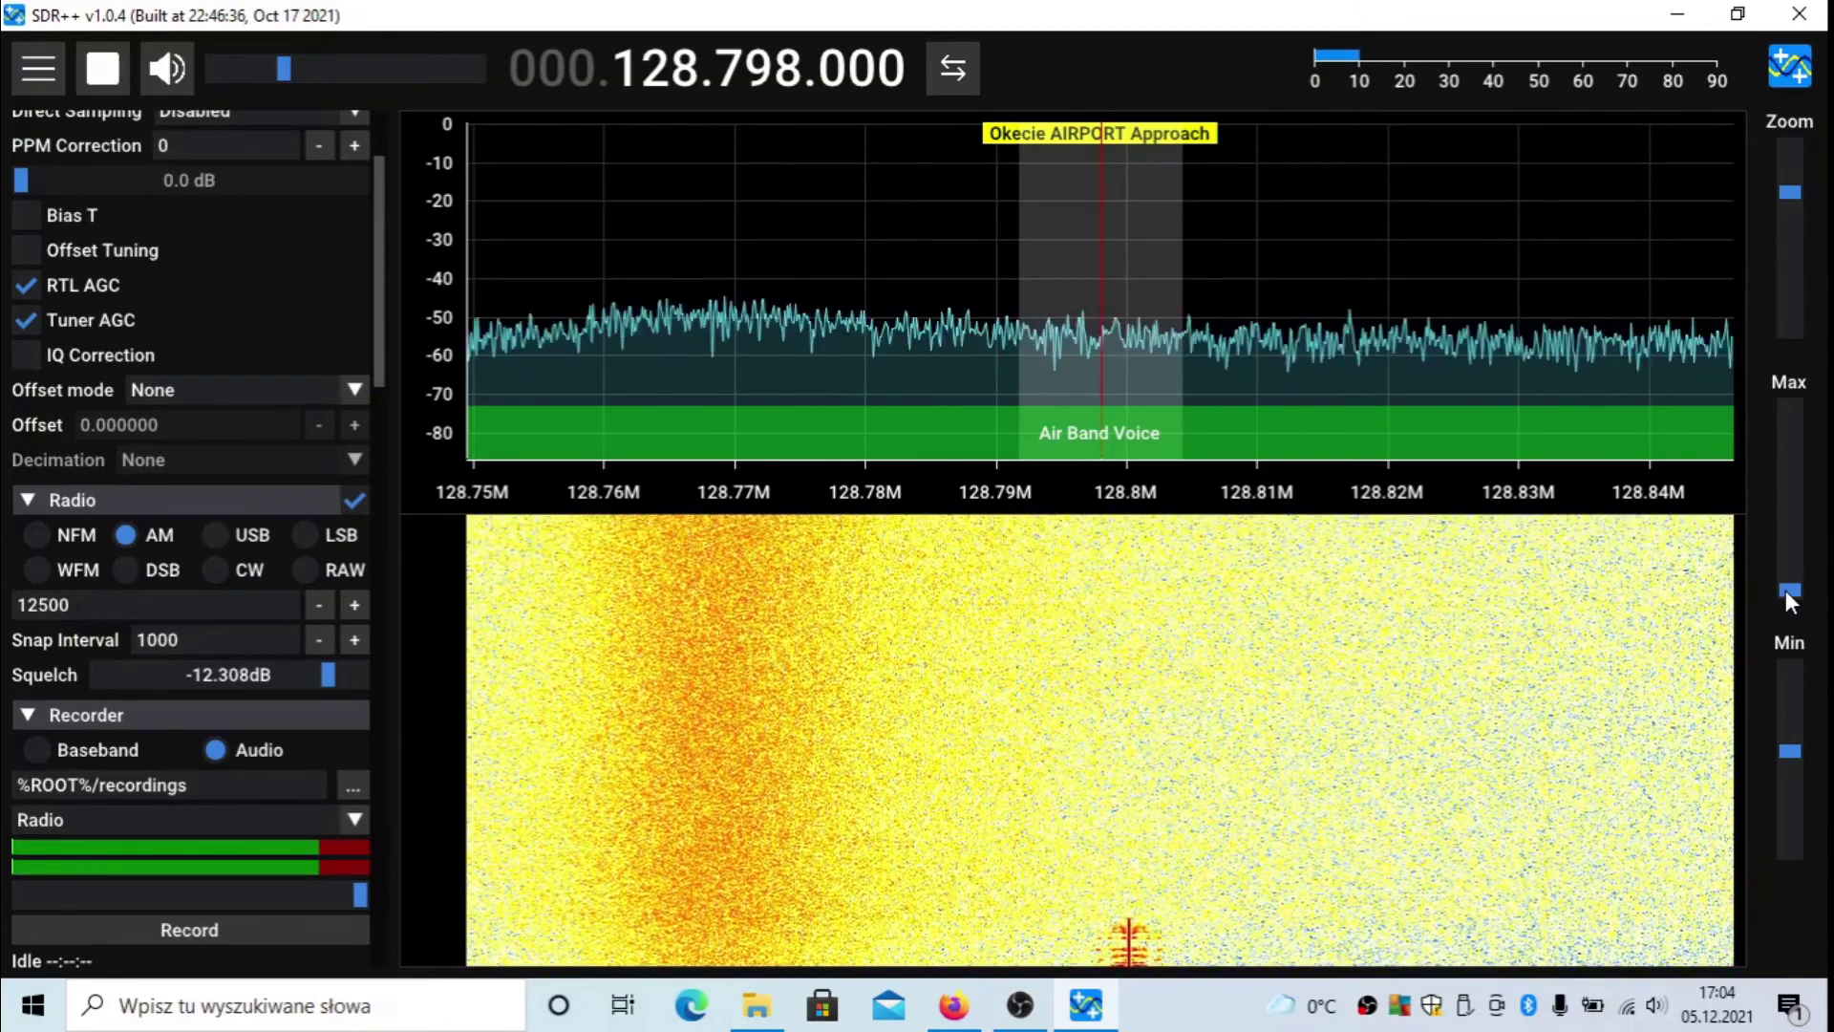
left_click_drag(1786, 591, 1786, 594)
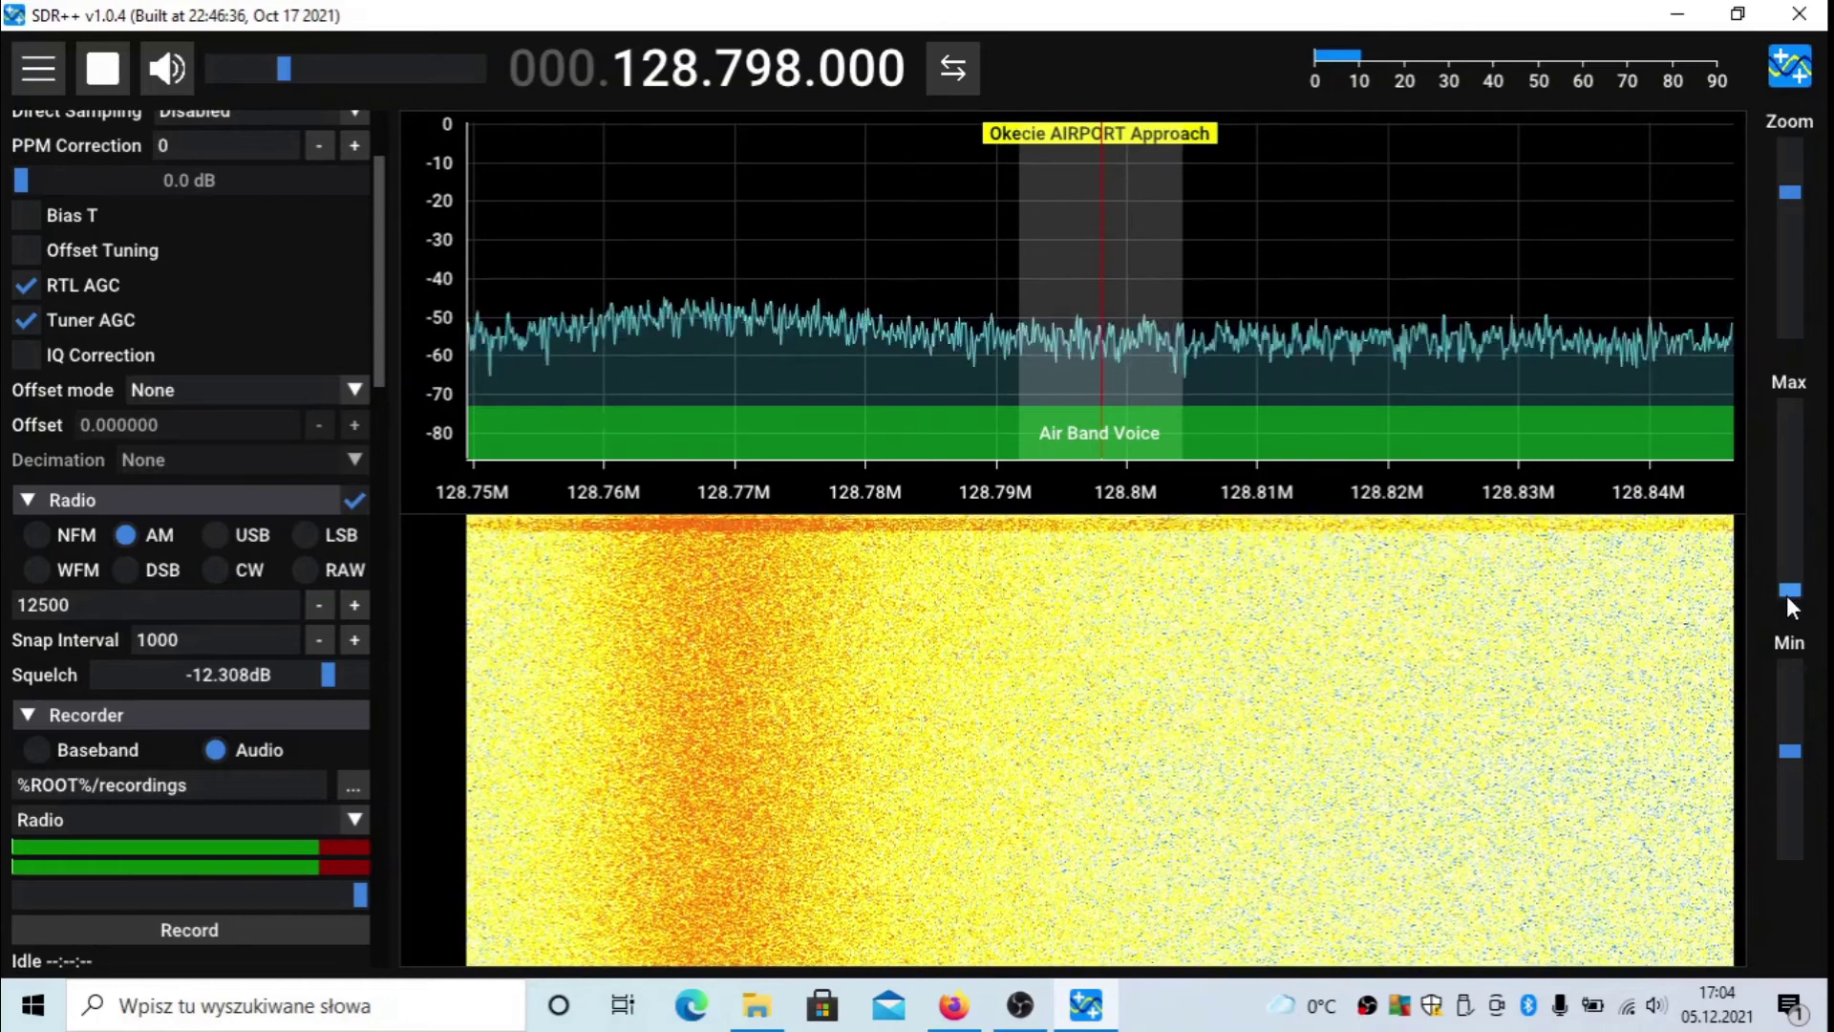
left_click_drag(1796, 191, 1791, 237)
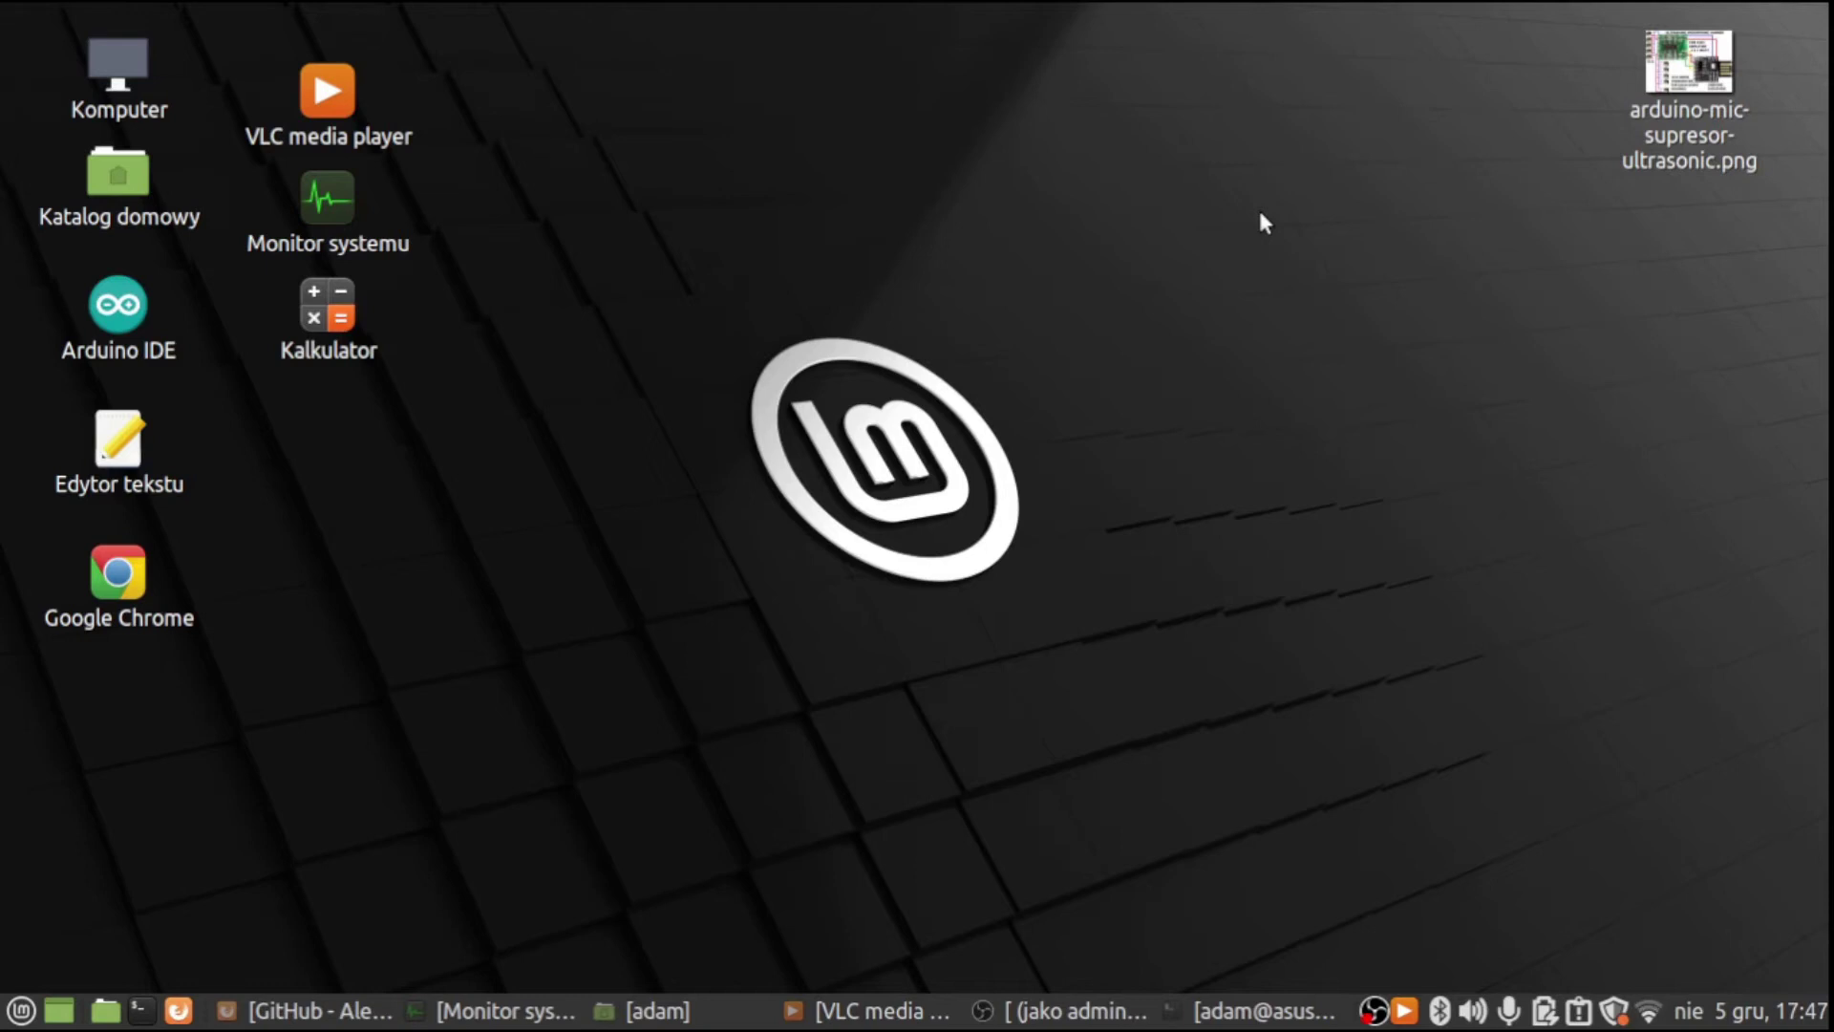
Switch to the SDRPlusPlus GitHub page in Firefox and examine the installation commands for Debian-based Linux
left_click(303, 1011)
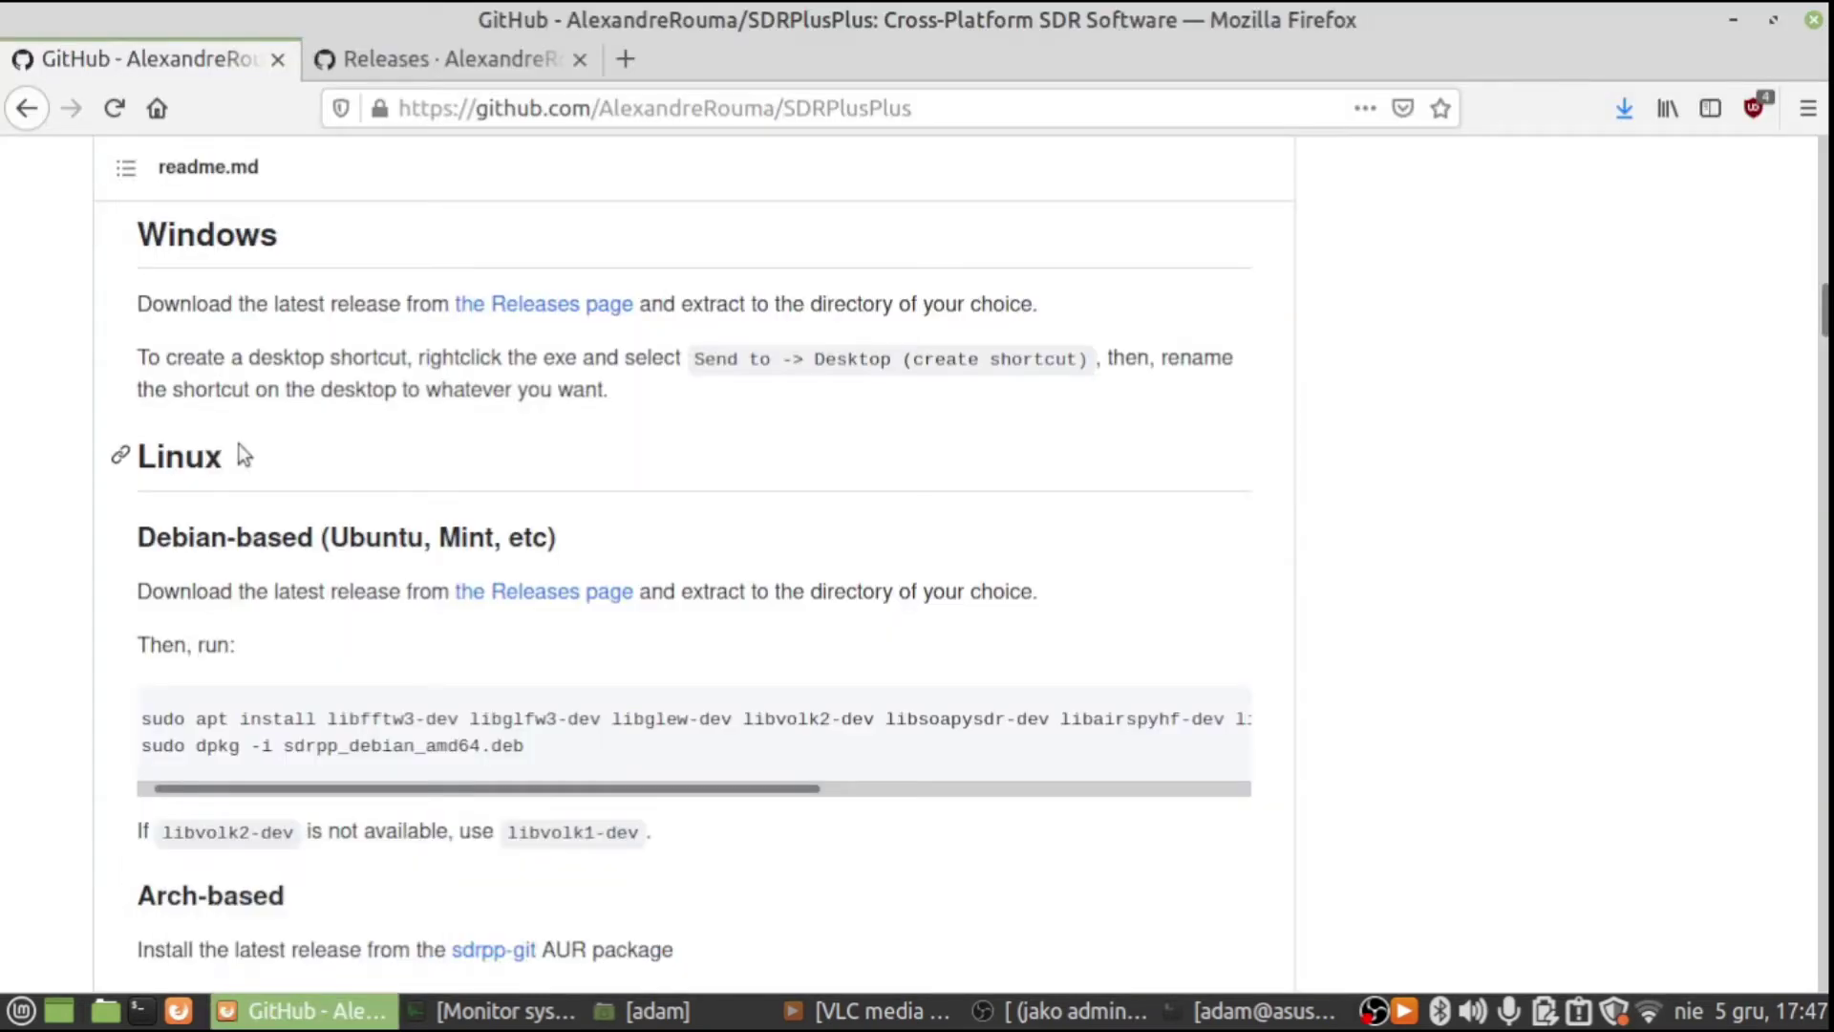
mouse_move(159, 721)
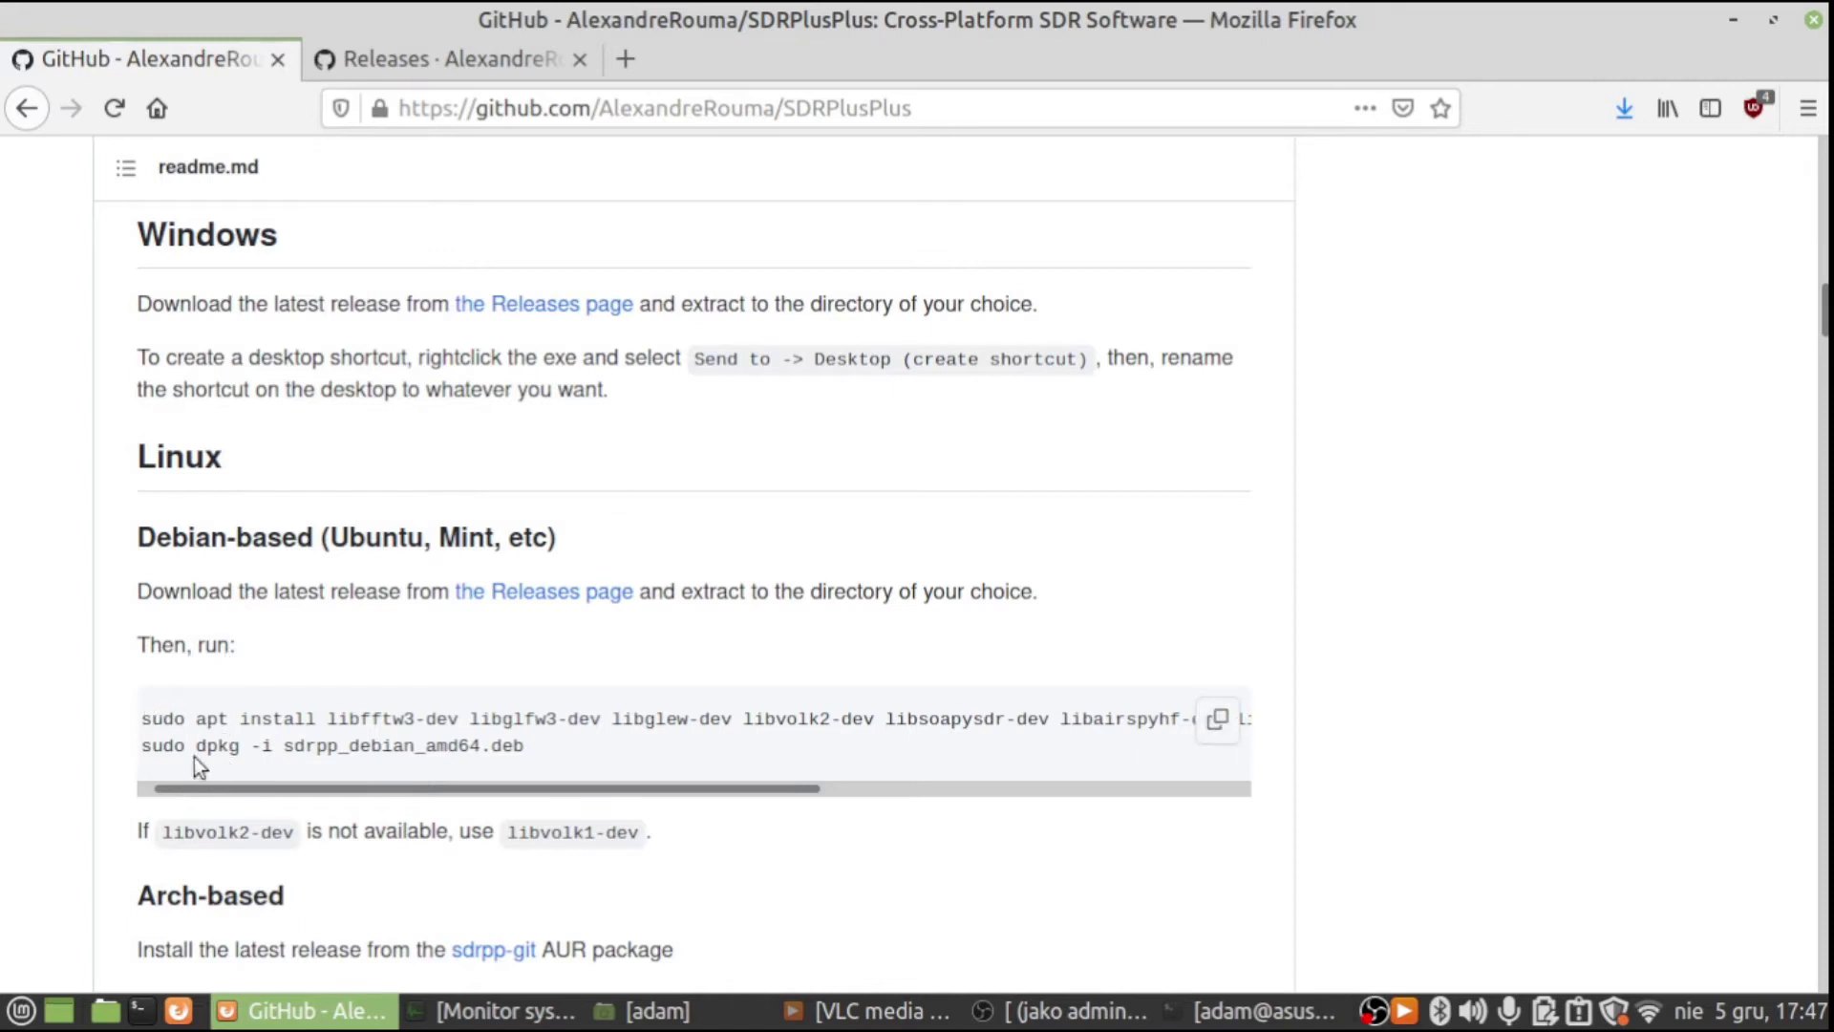
left_click_drag(148, 726, 80, 716)
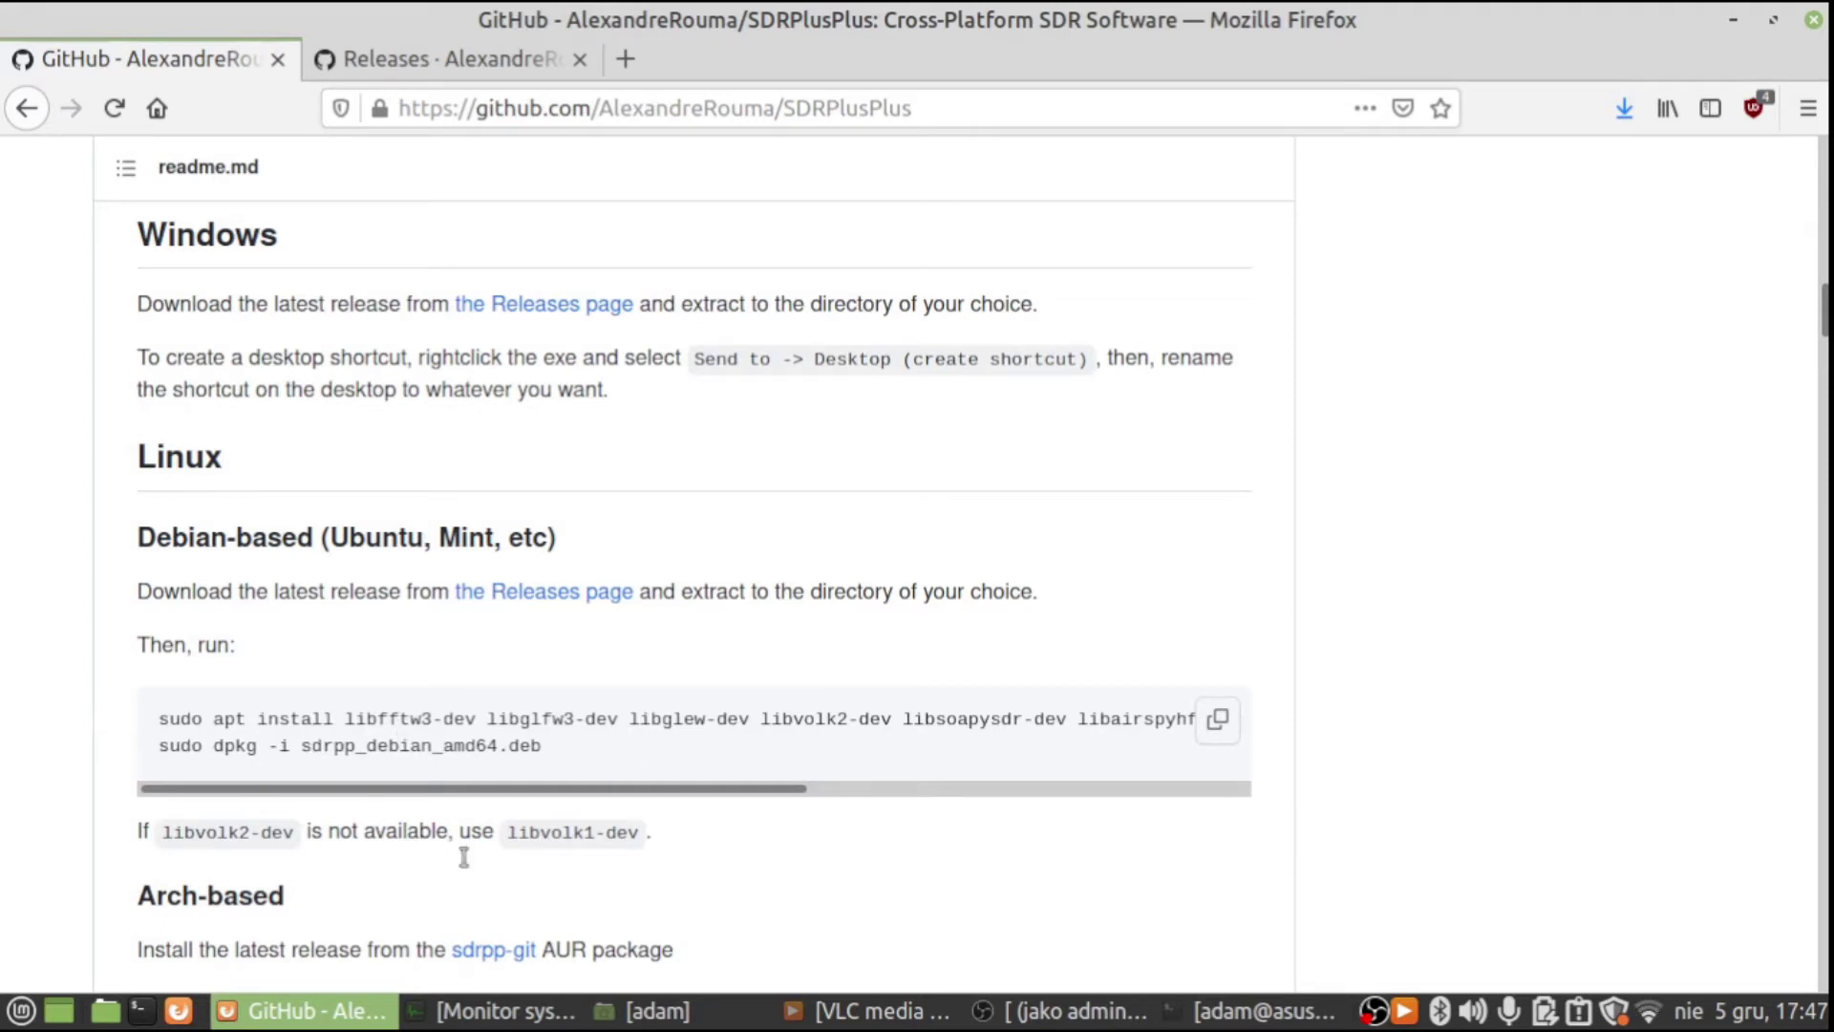
In the terminal, run sudo apt install libfftw3-dev libglfw3-dev libglew-dev libvolk2-dev libsoapysdr-dev libairspyhf-dev libiio-dev libad9361-dev librtaudio-dev libhackrf-dev and enter the sudo password
left_click(1280, 1021)
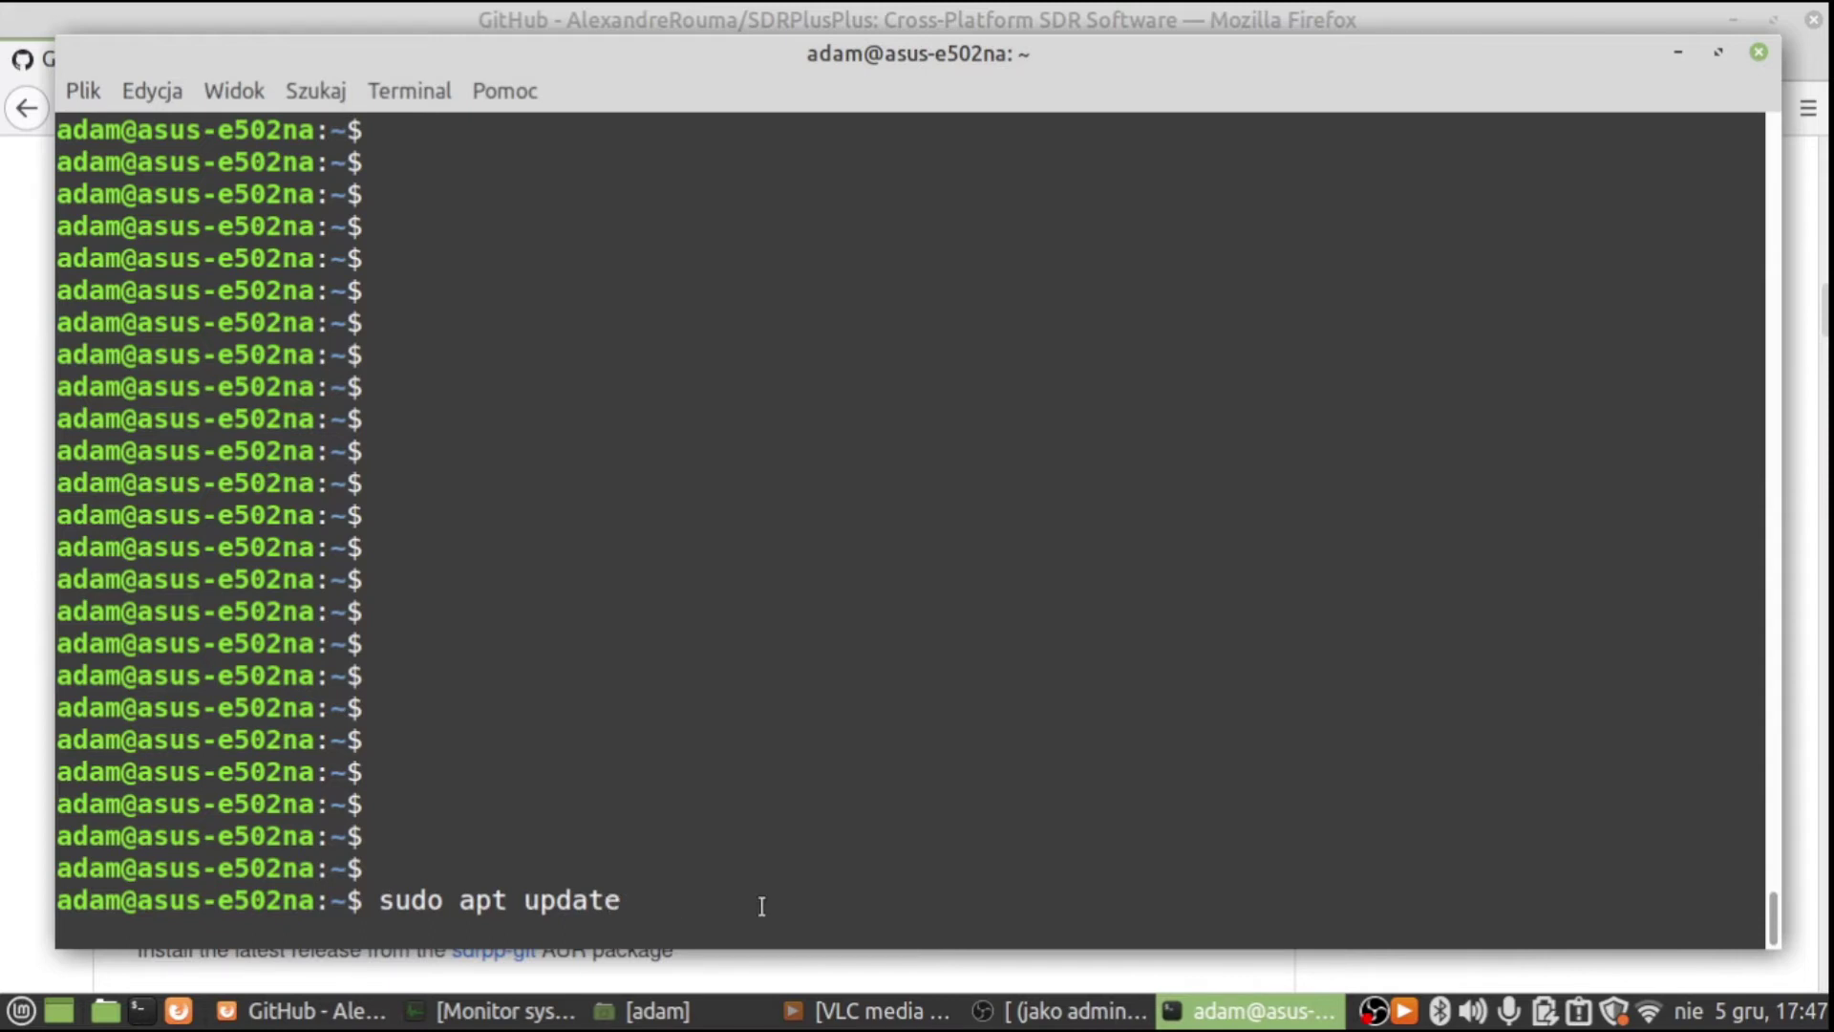
key("Up")
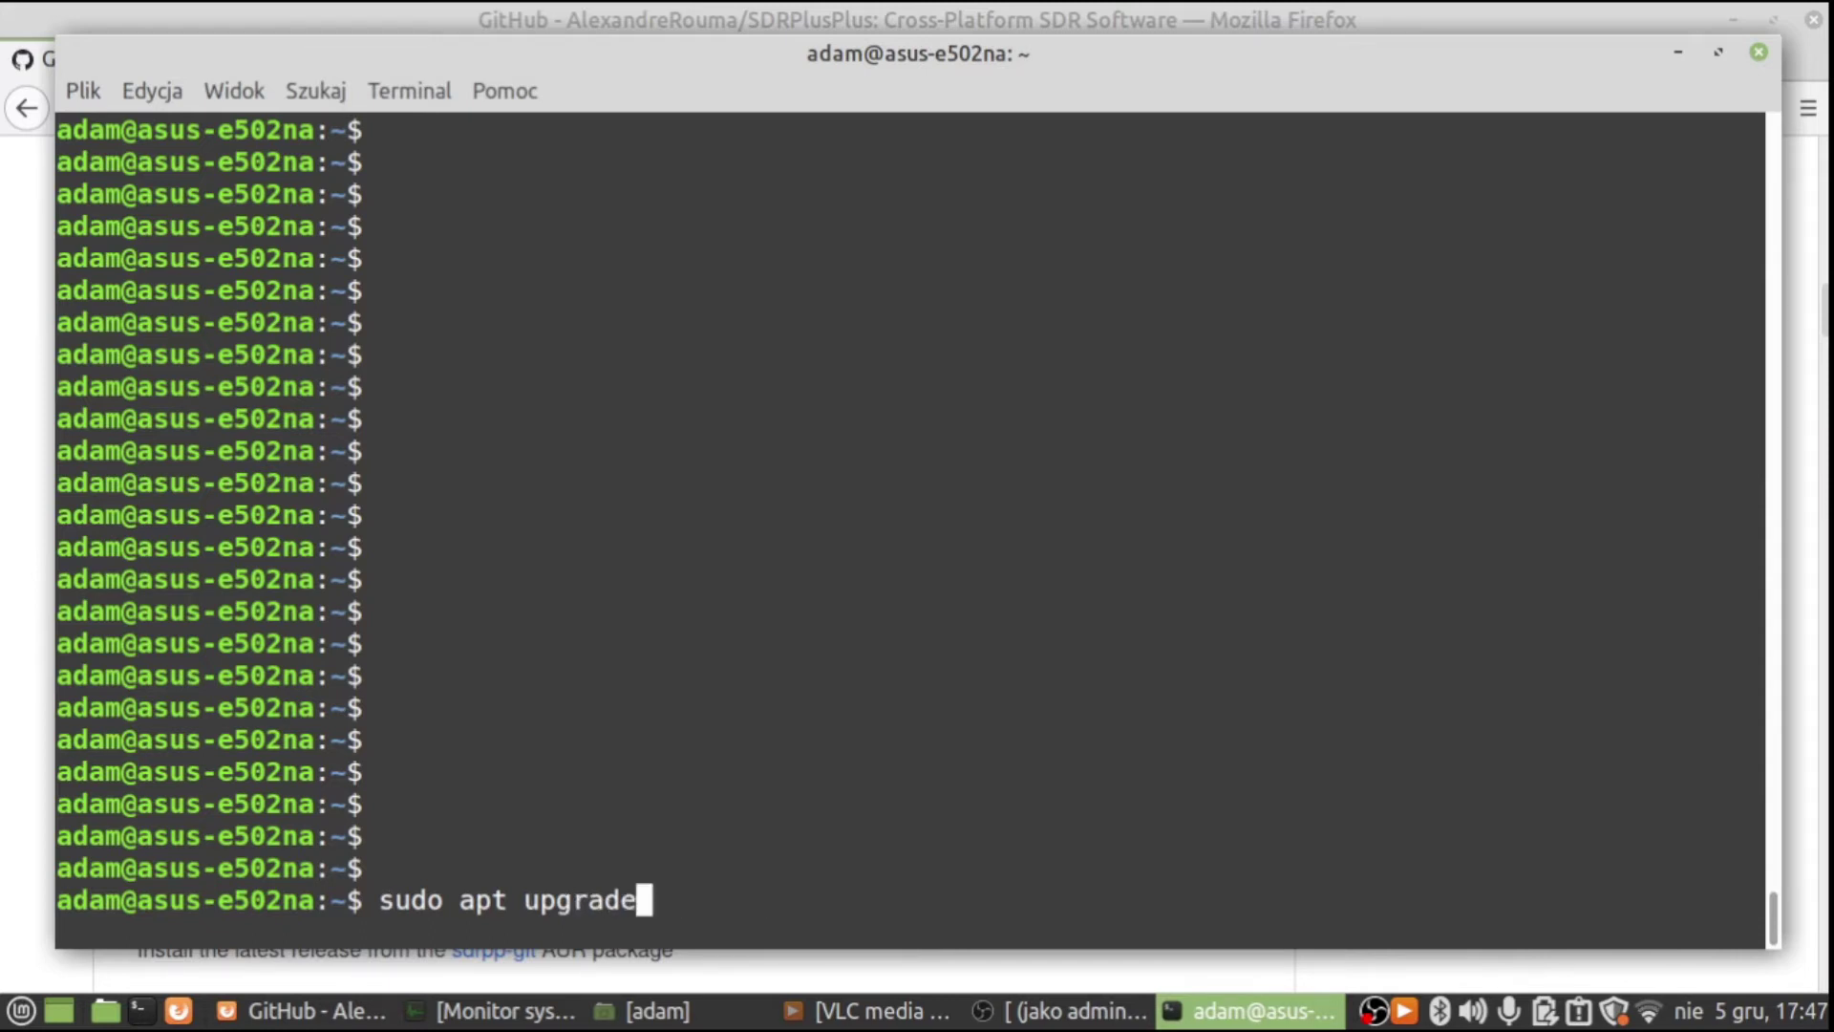
key("Up")
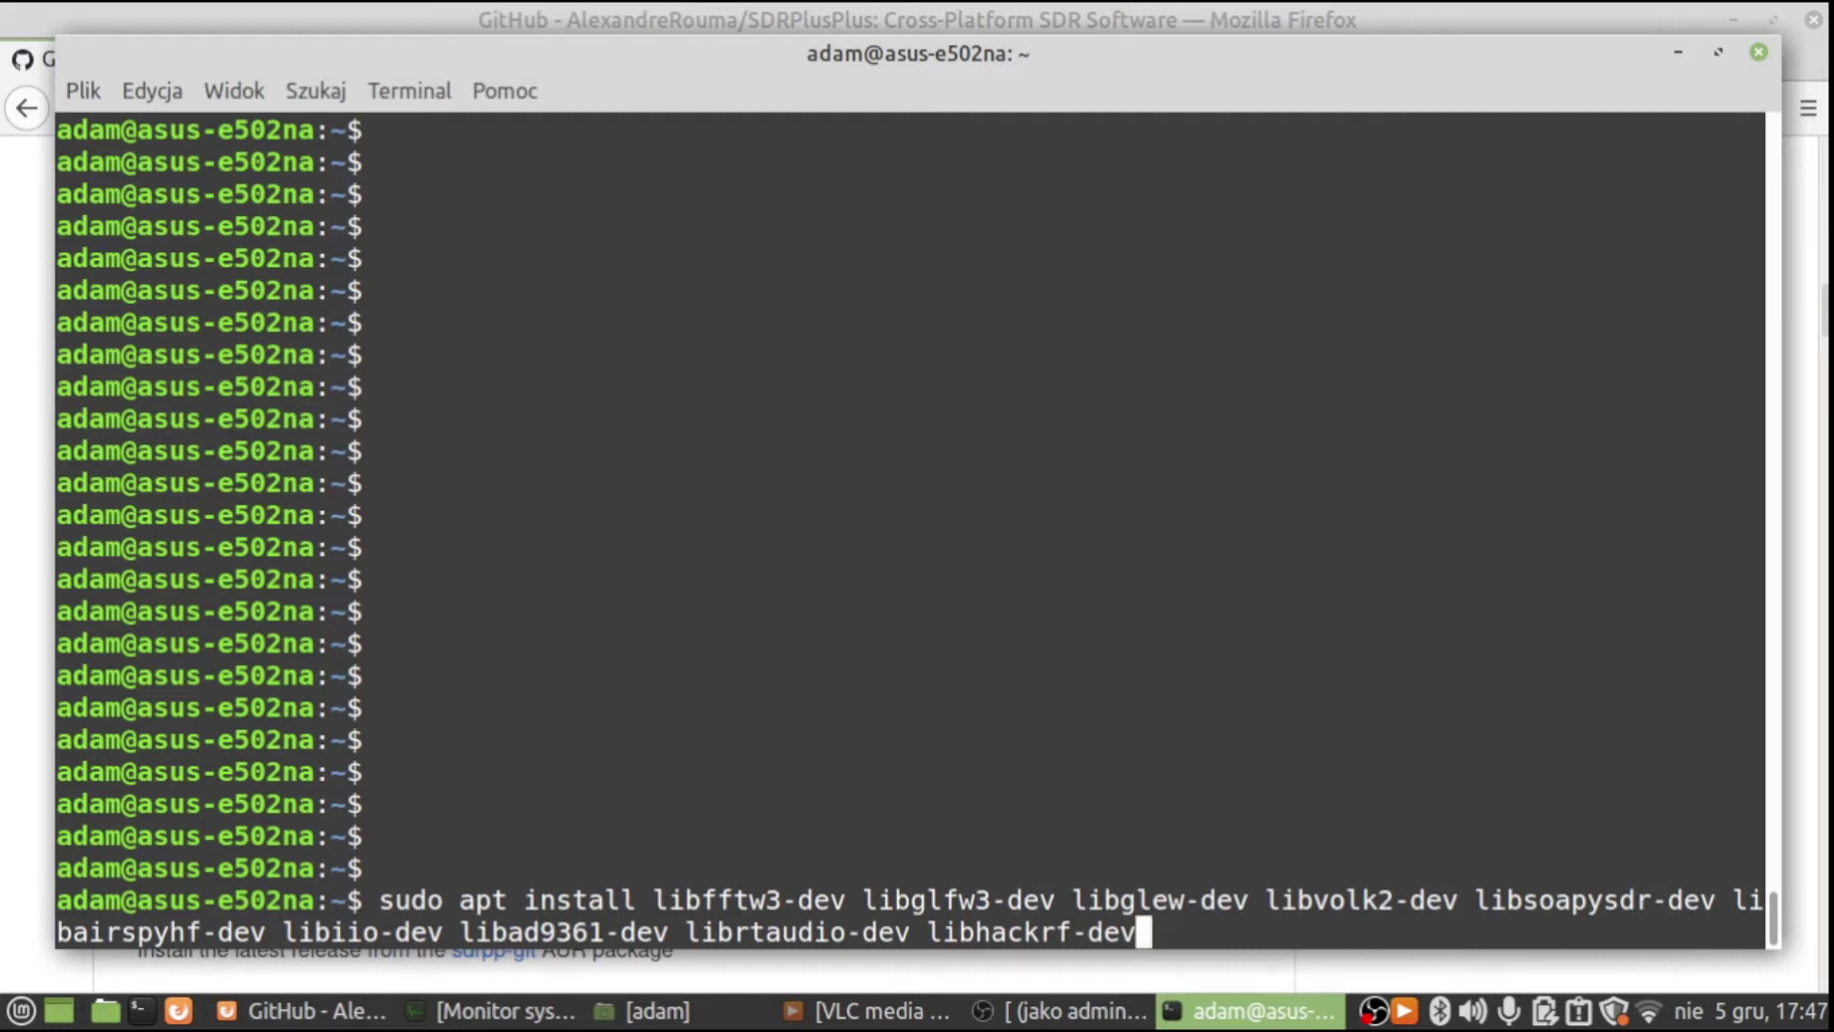
key("Return")
type("***")
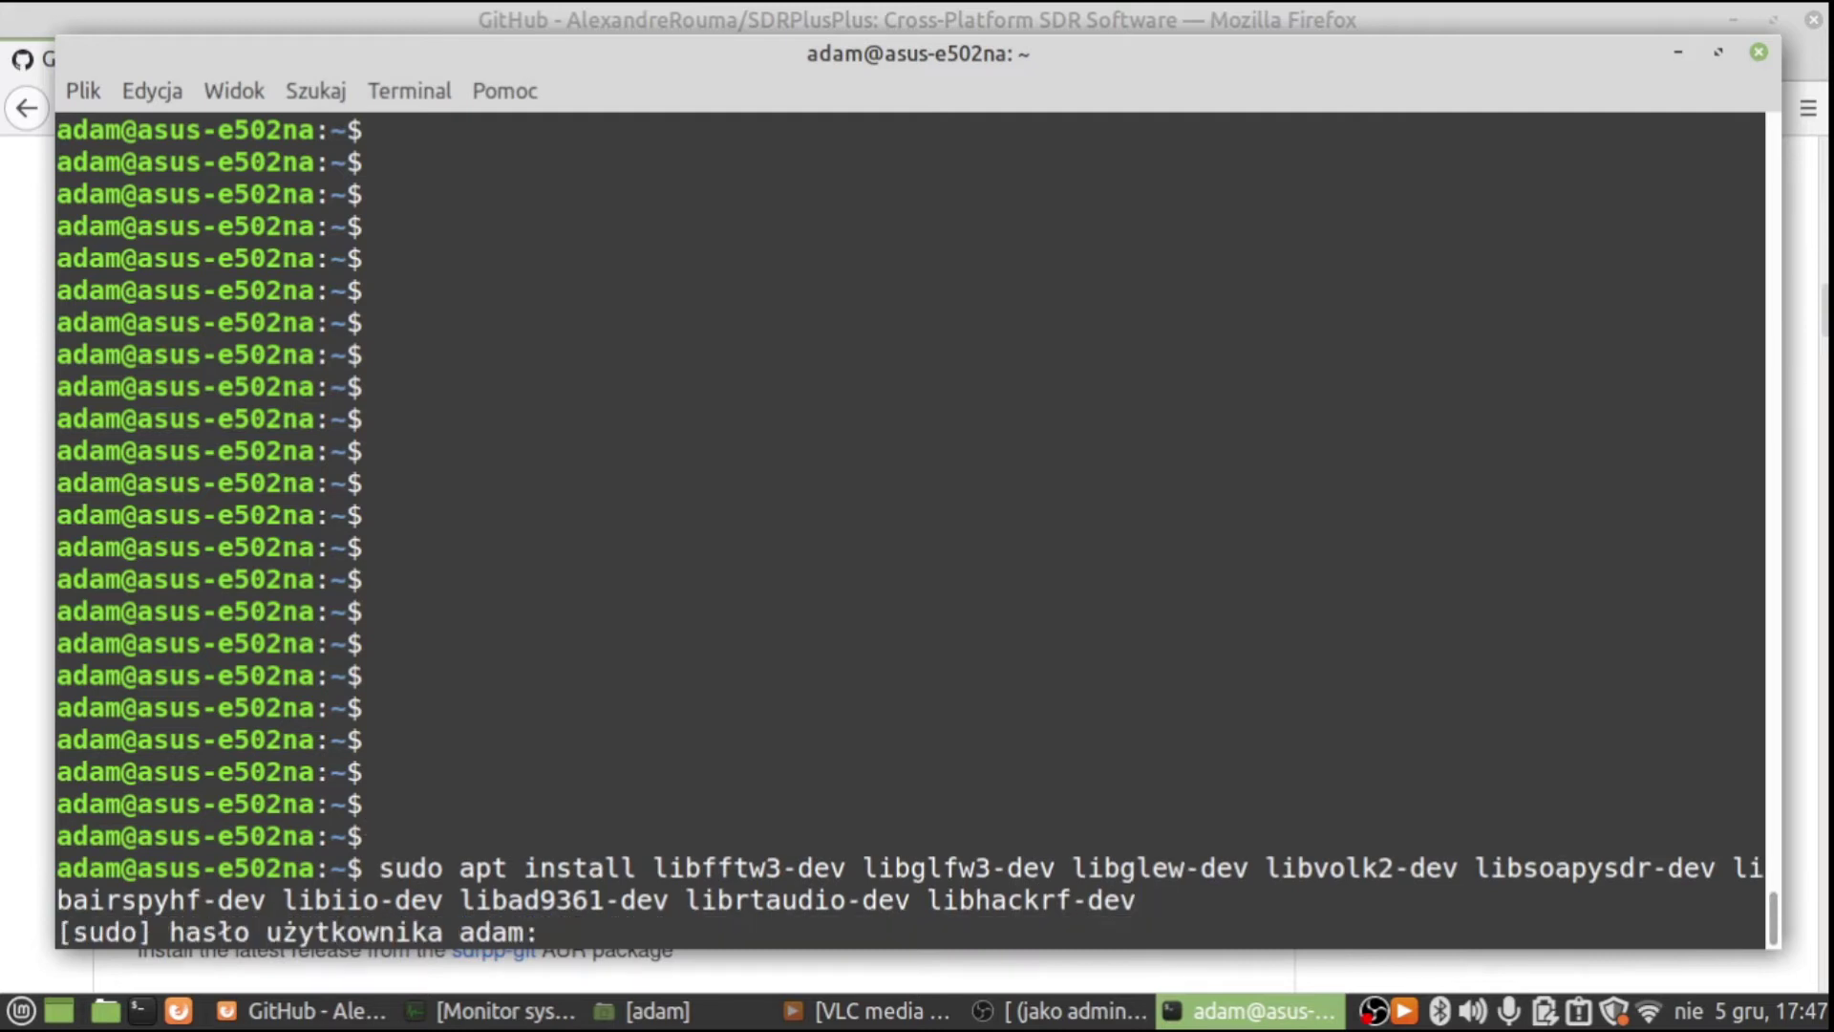
type("***")
key("Return")
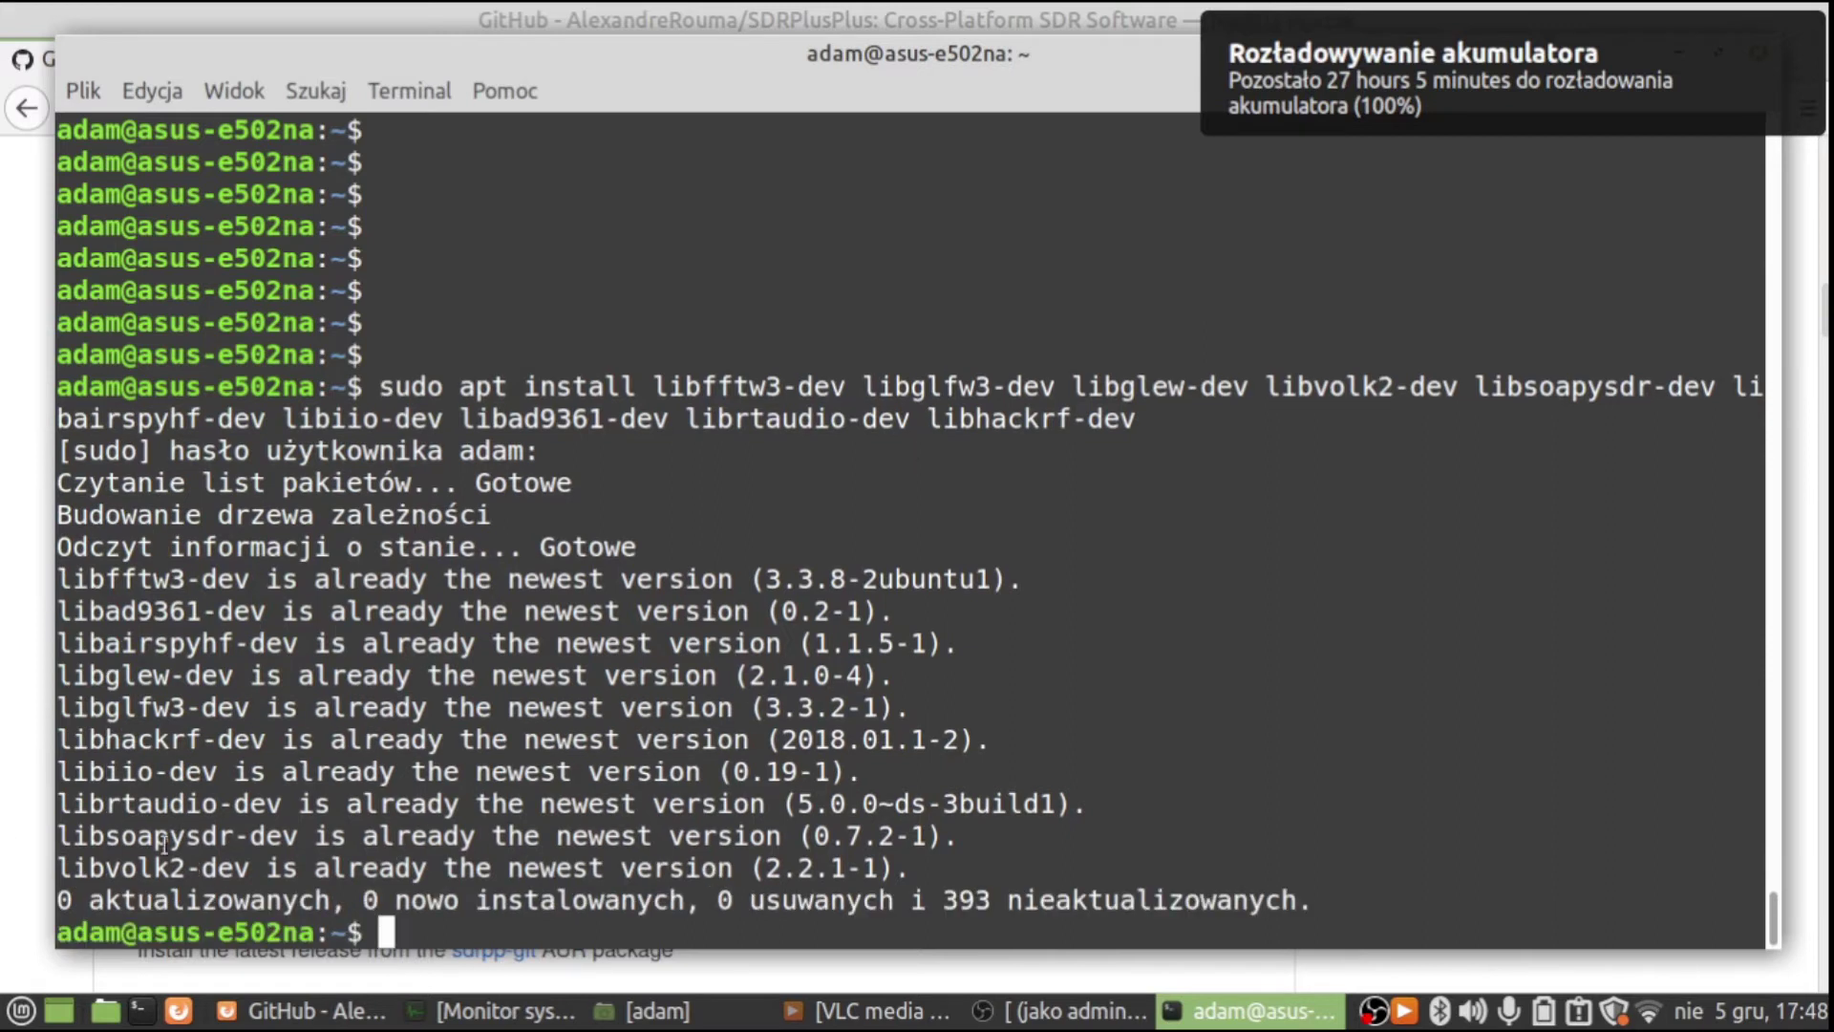
Return to Firefox and open the SDRPlusPlus Releases page at the list of downloadable Ubuntu packages
left_click(32, 735)
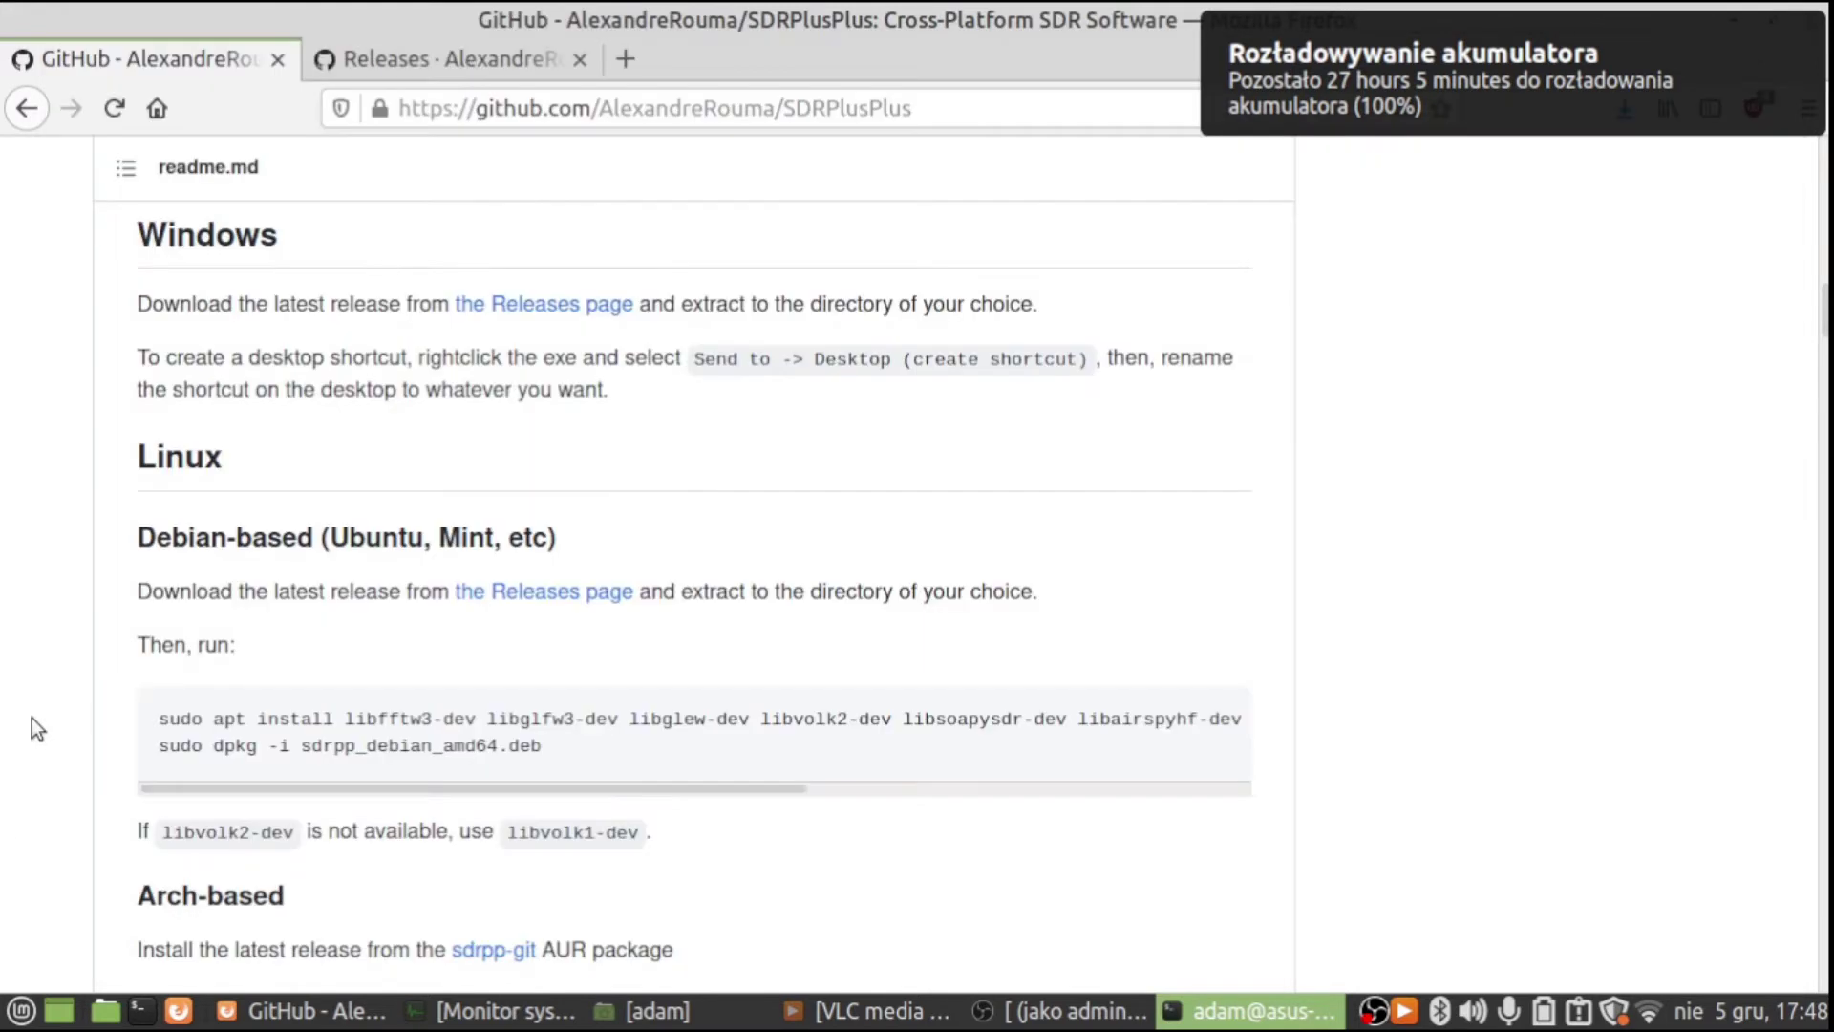
left_click(466, 61)
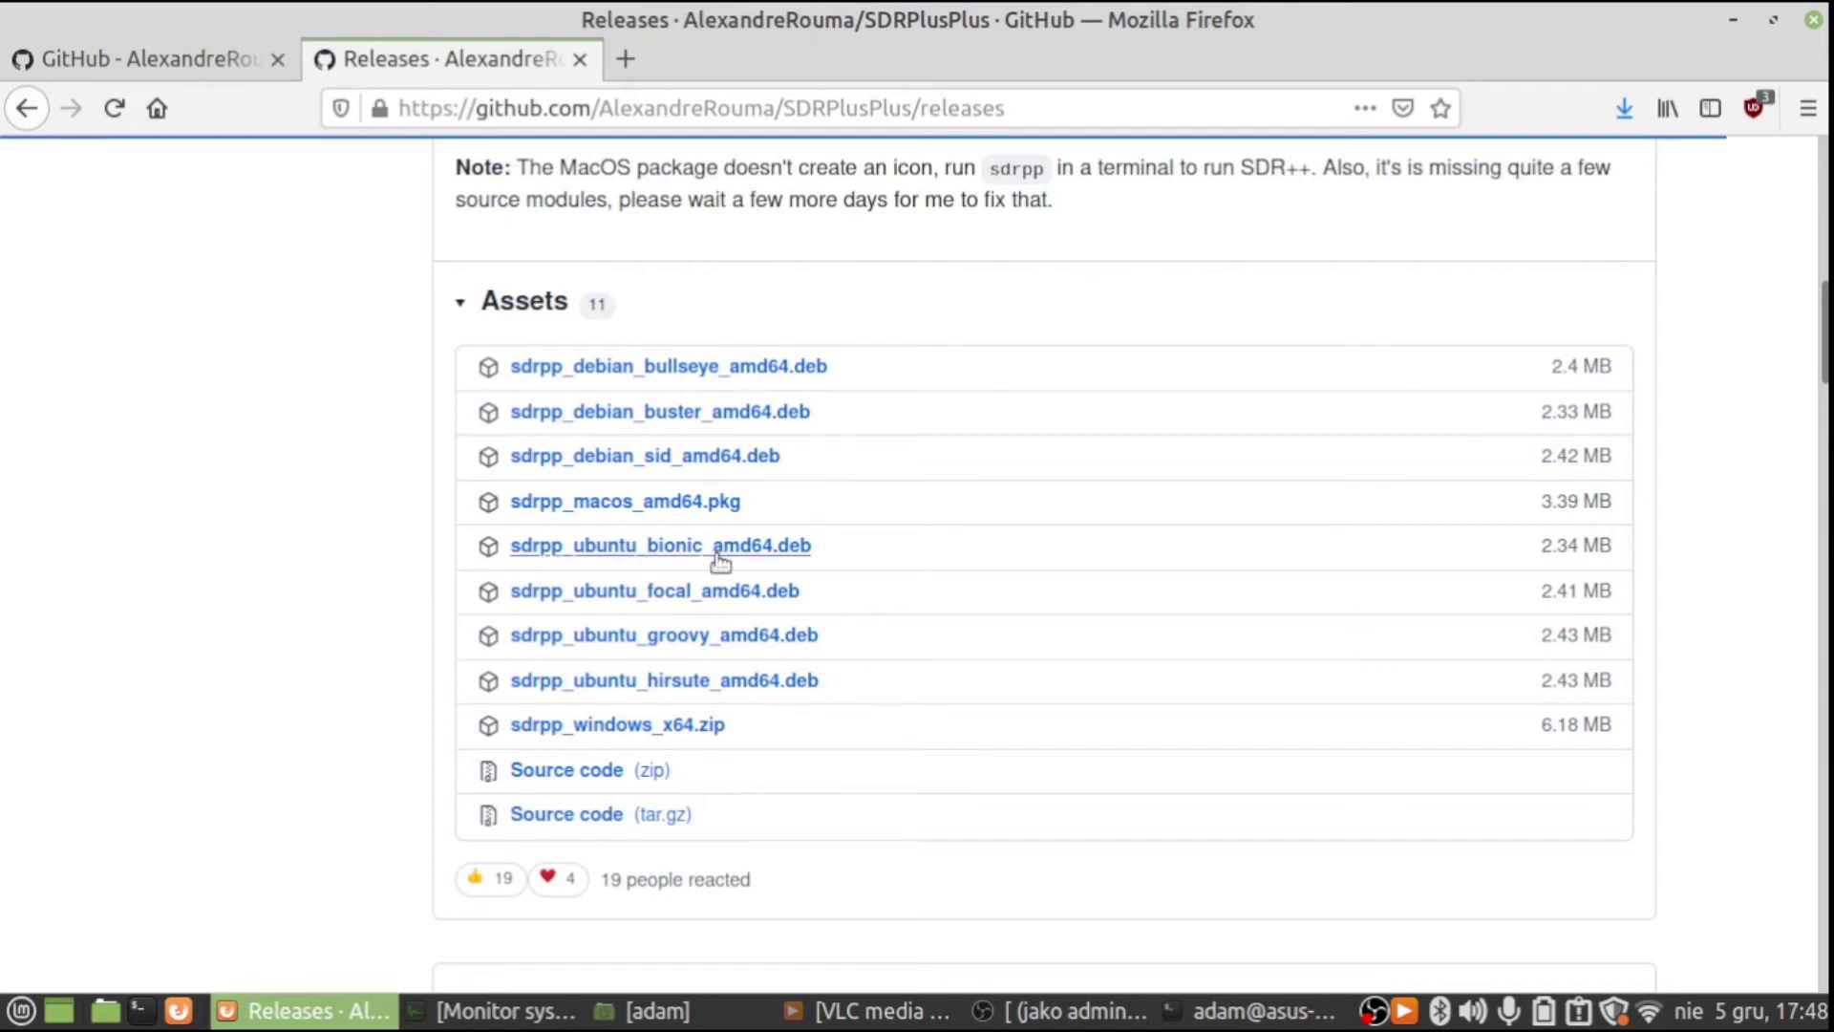
Download sdrpp_ubuntu_focal_amd64.deb from the release assets and save it to the home folder, replacing the existing file
left_click(737, 600)
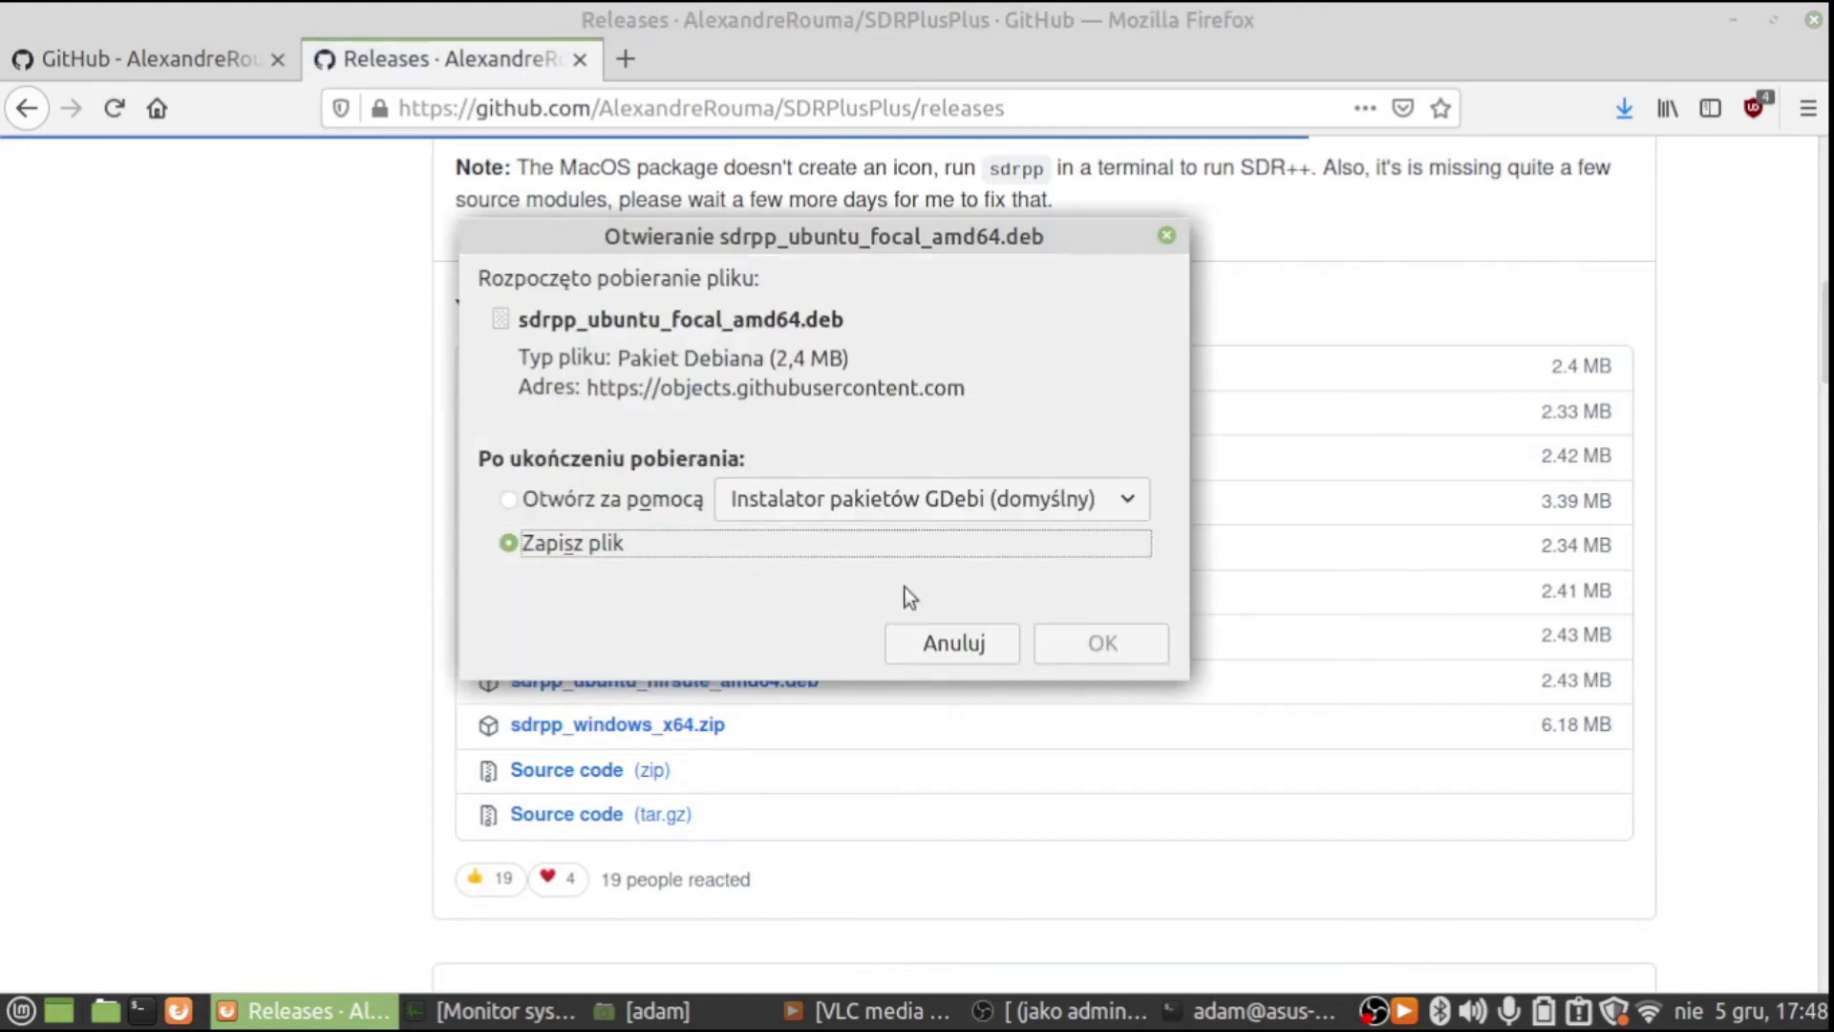
left_click(1131, 646)
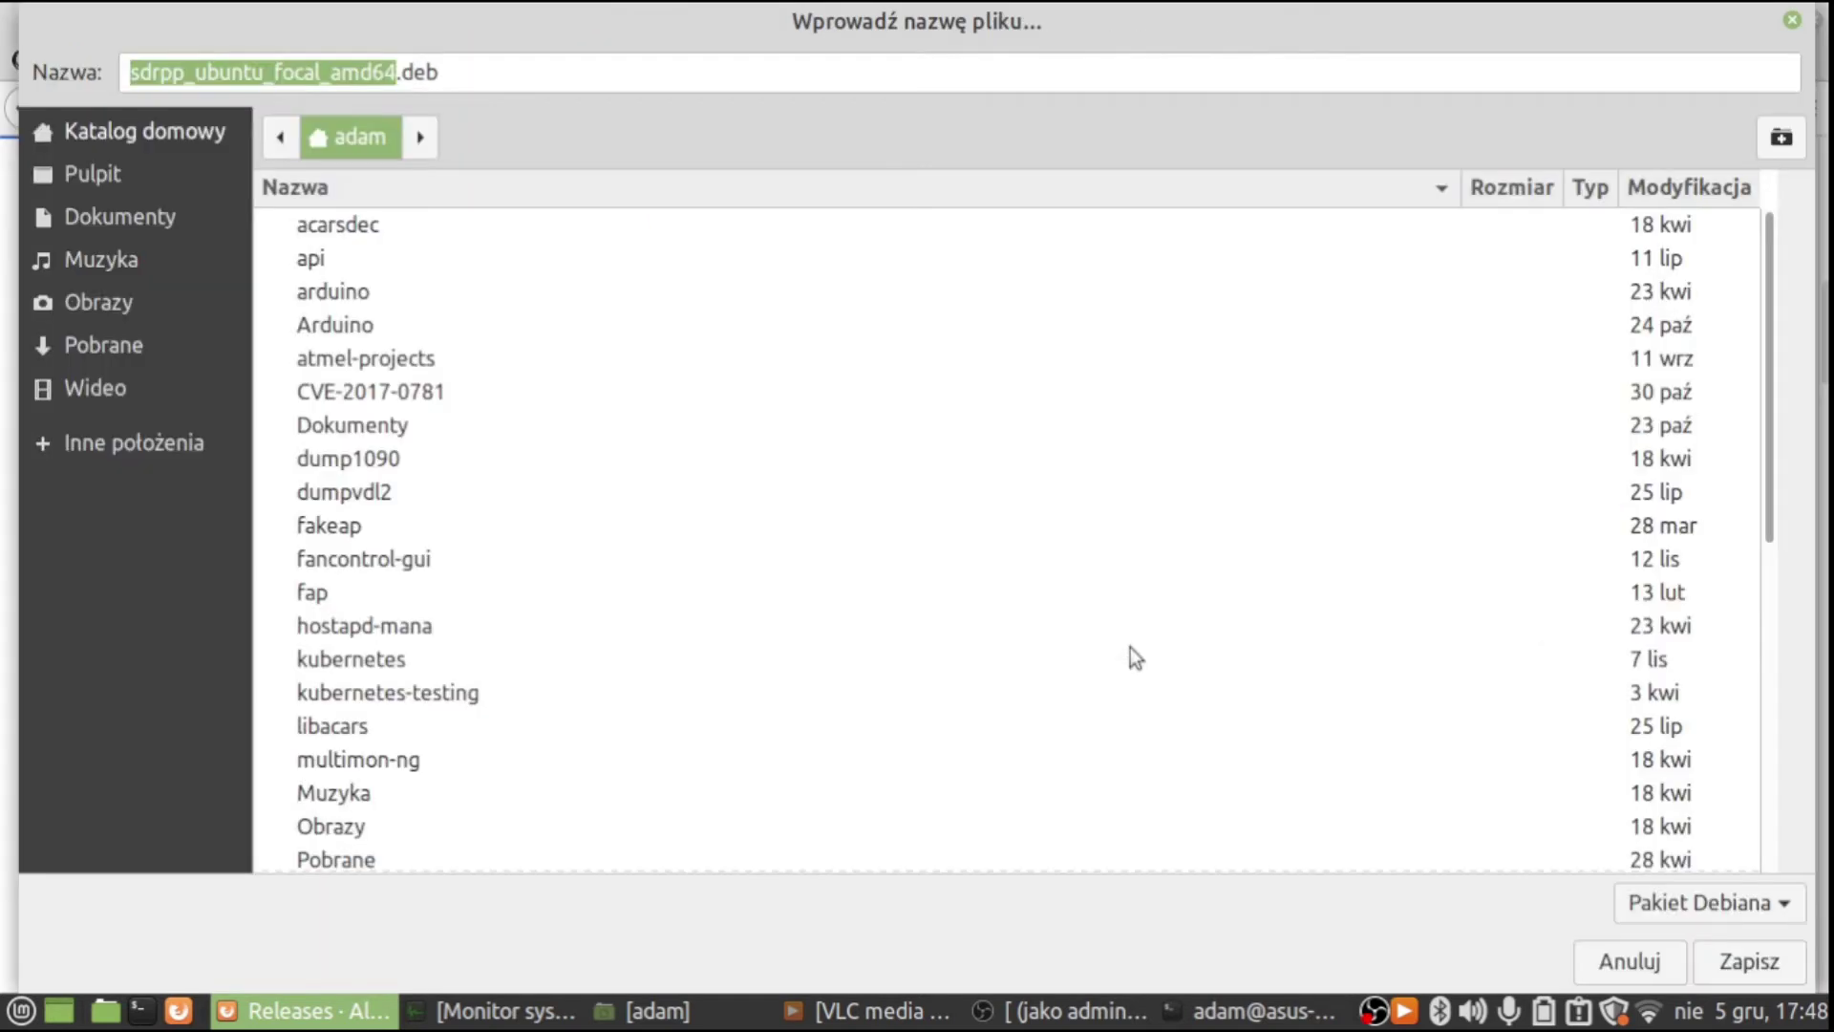
left_click(1742, 963)
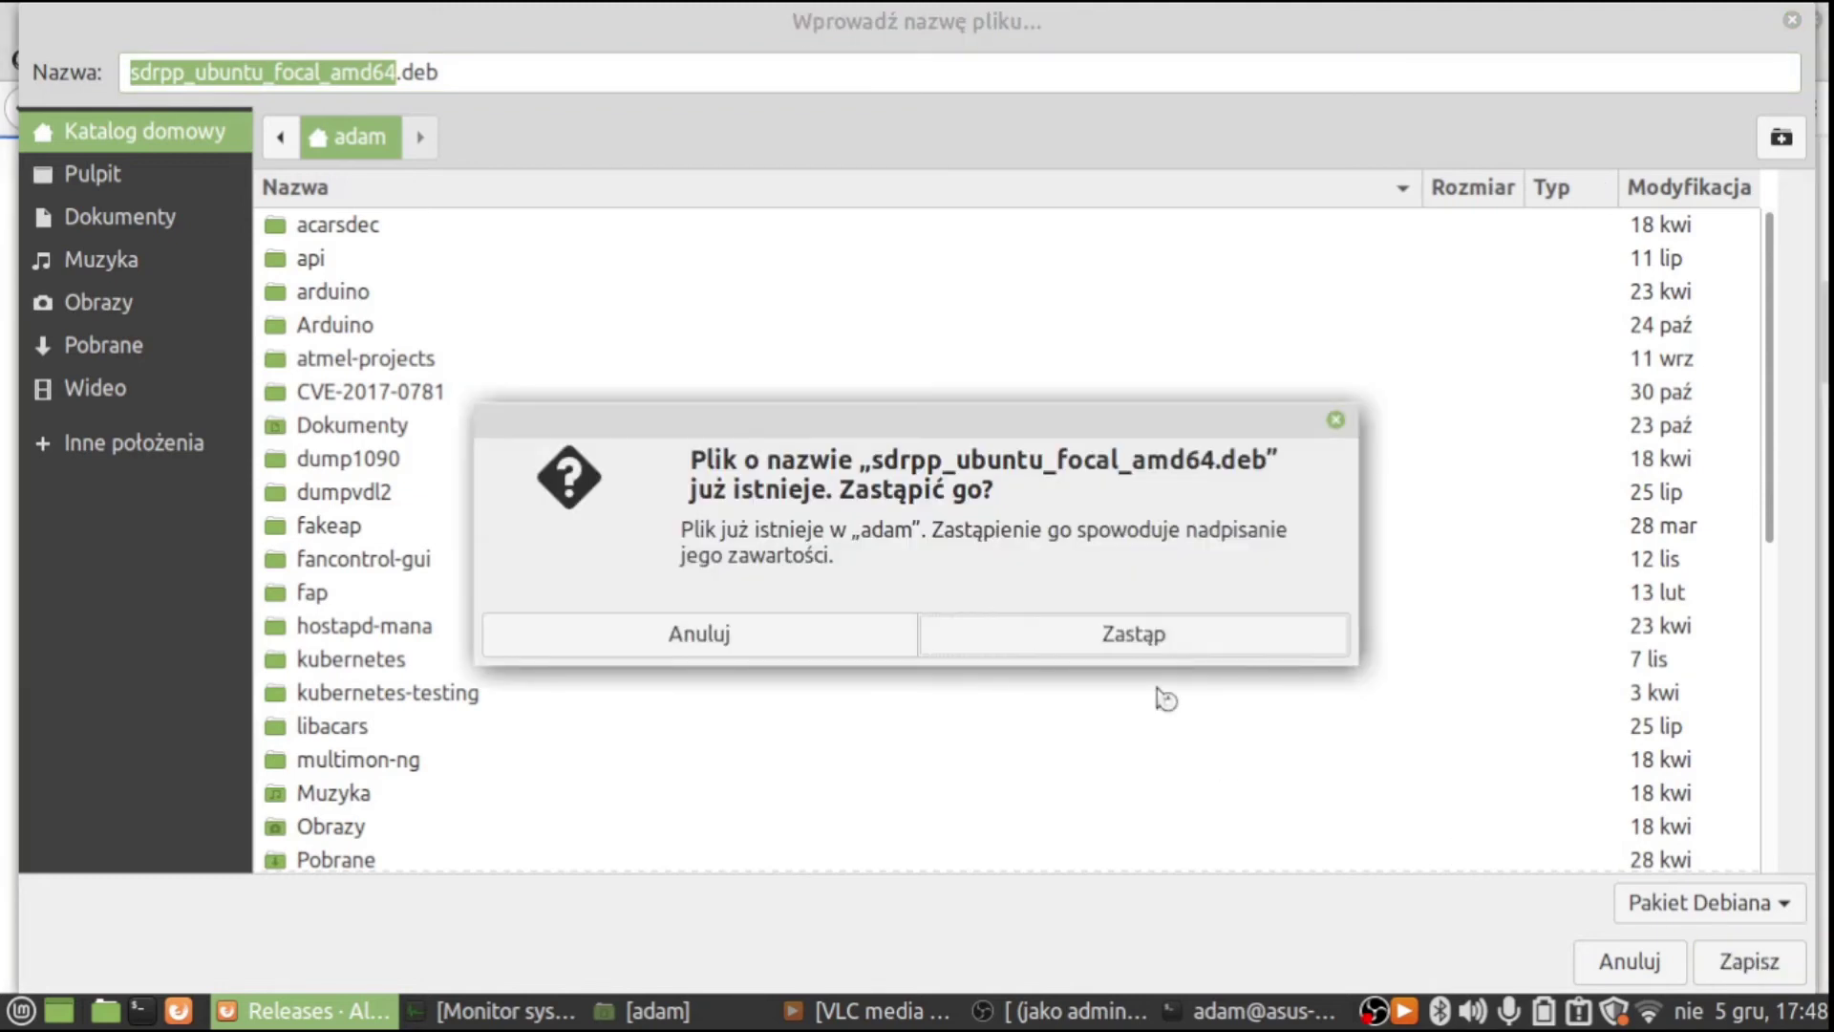
left_click(1173, 644)
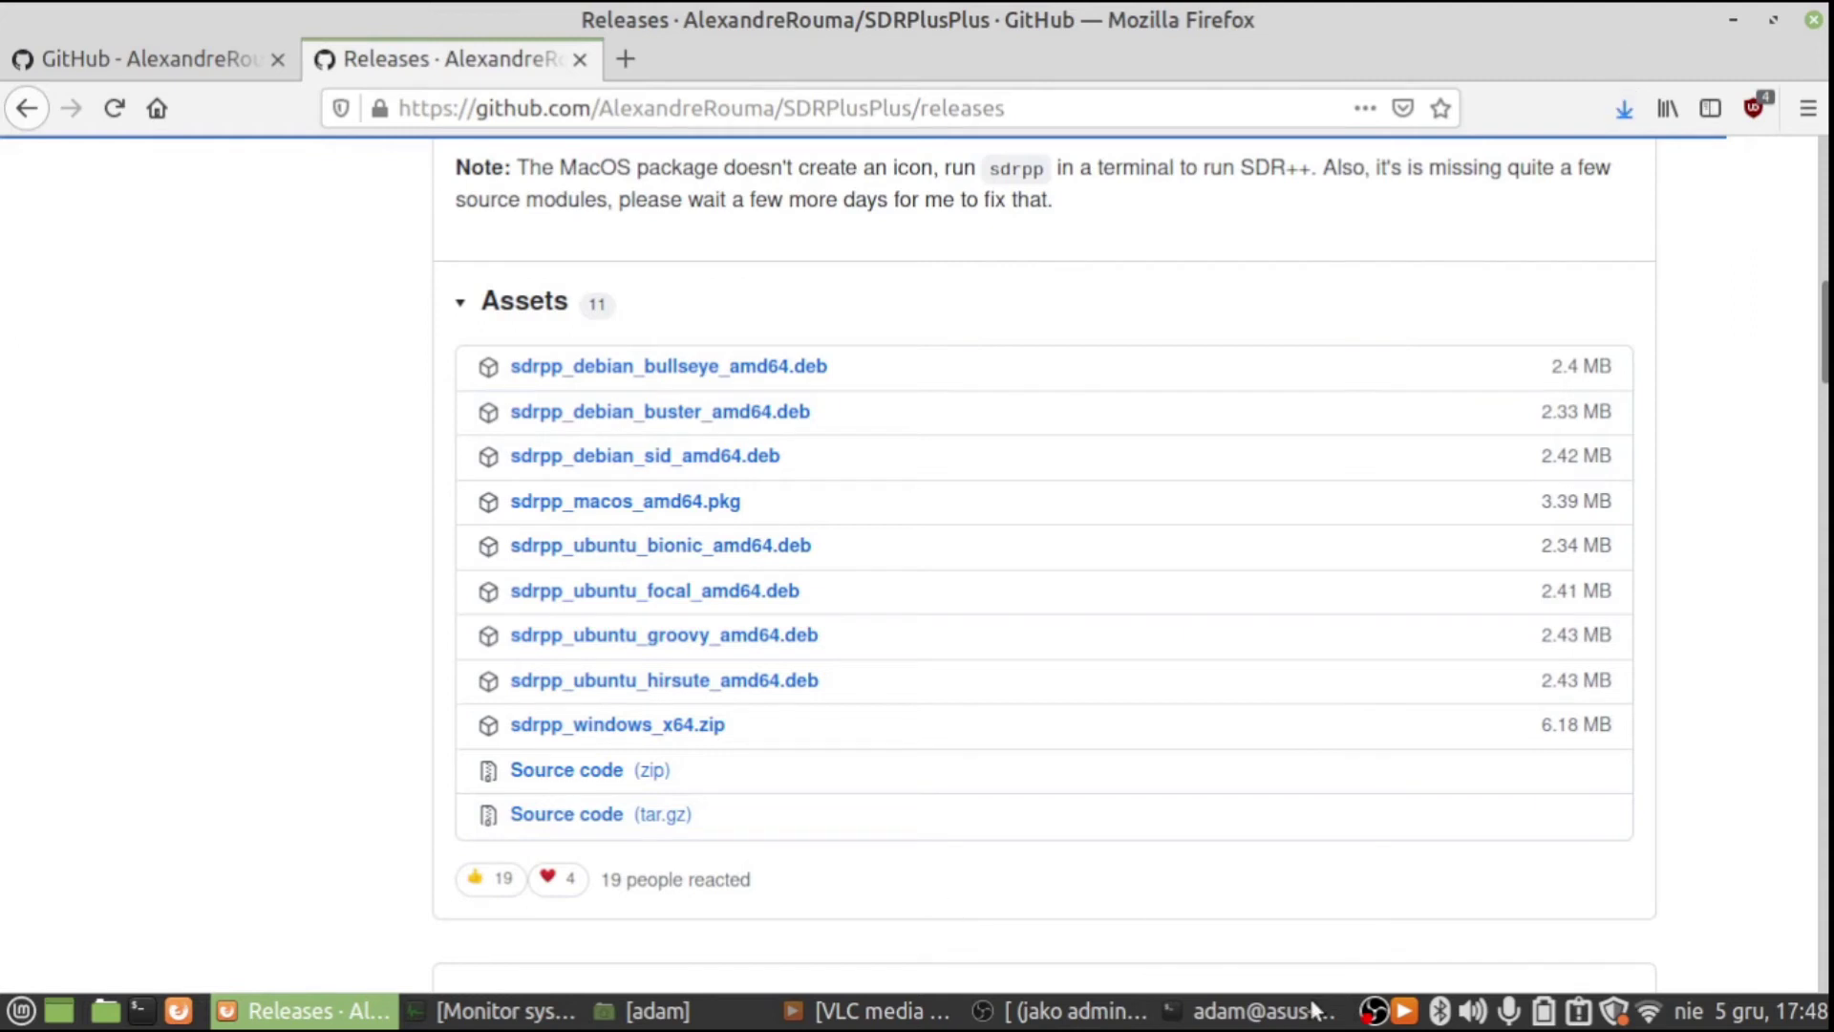
Return to the SDRPlusPlus GitHub readme and highlight the package file name in the Debian-based sudo dpkg -i command
left_click(1251, 1011)
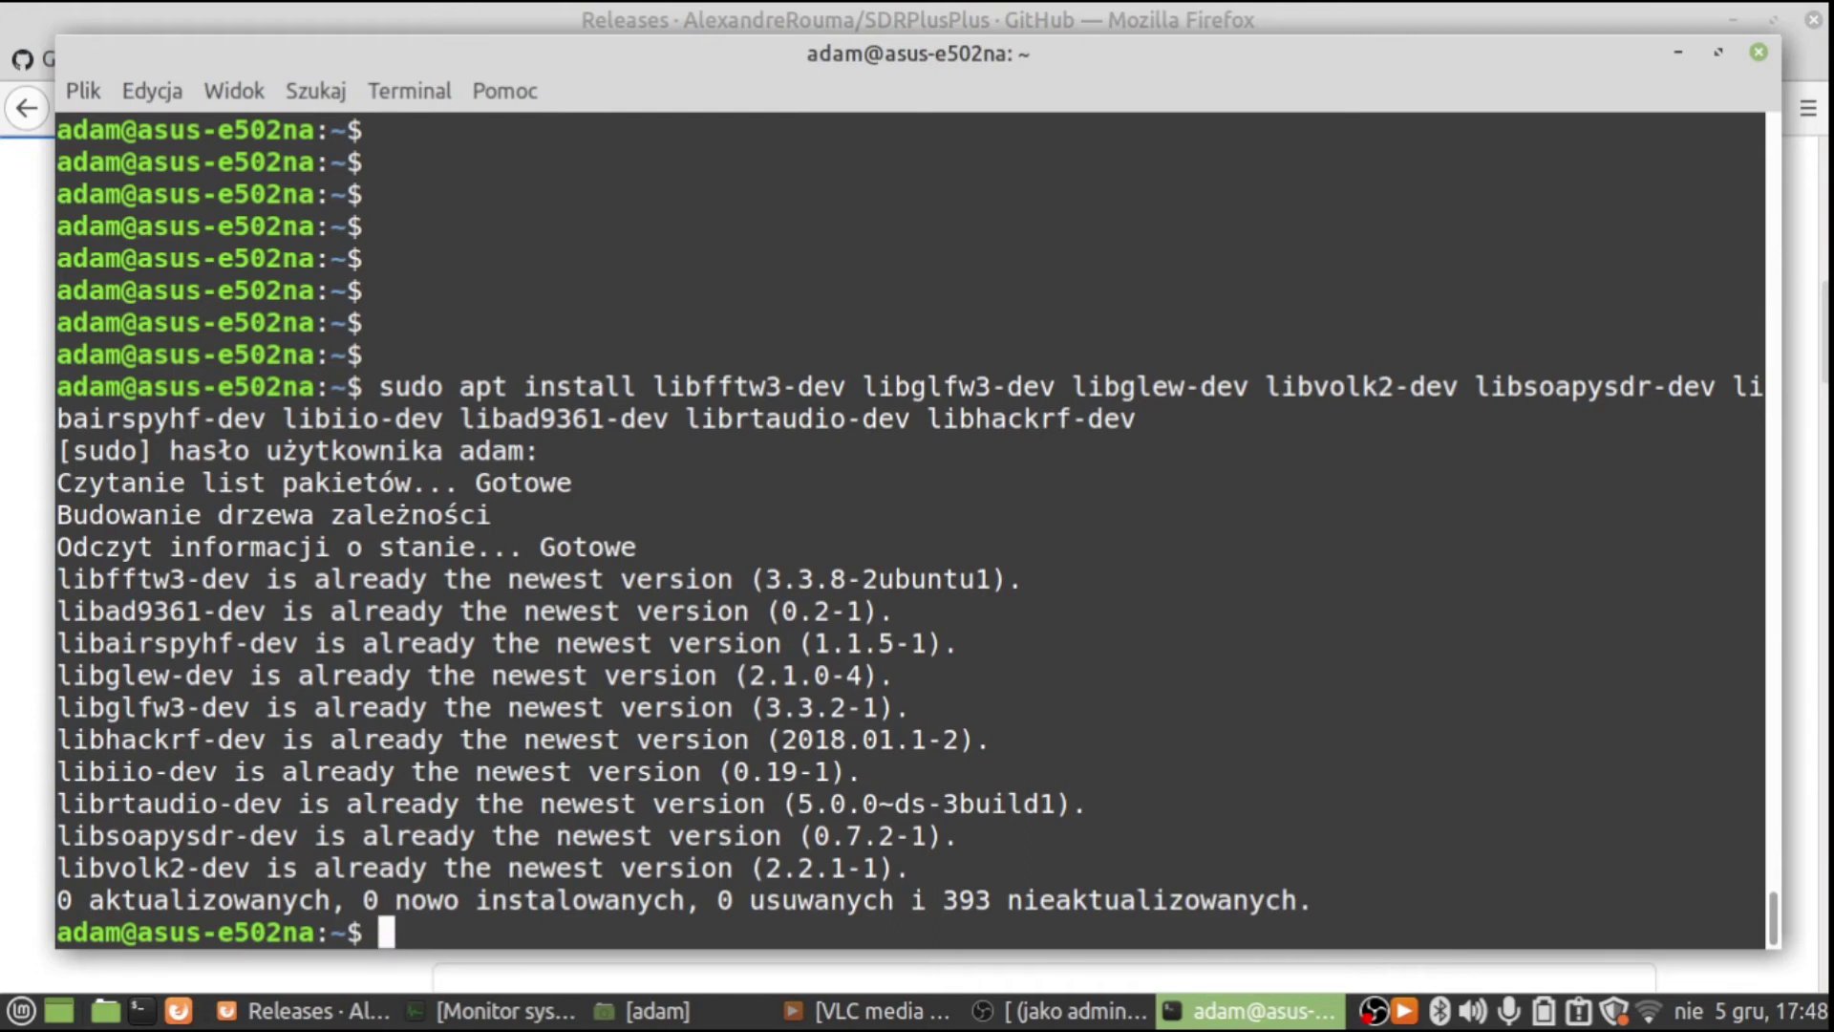
left_click(14, 650)
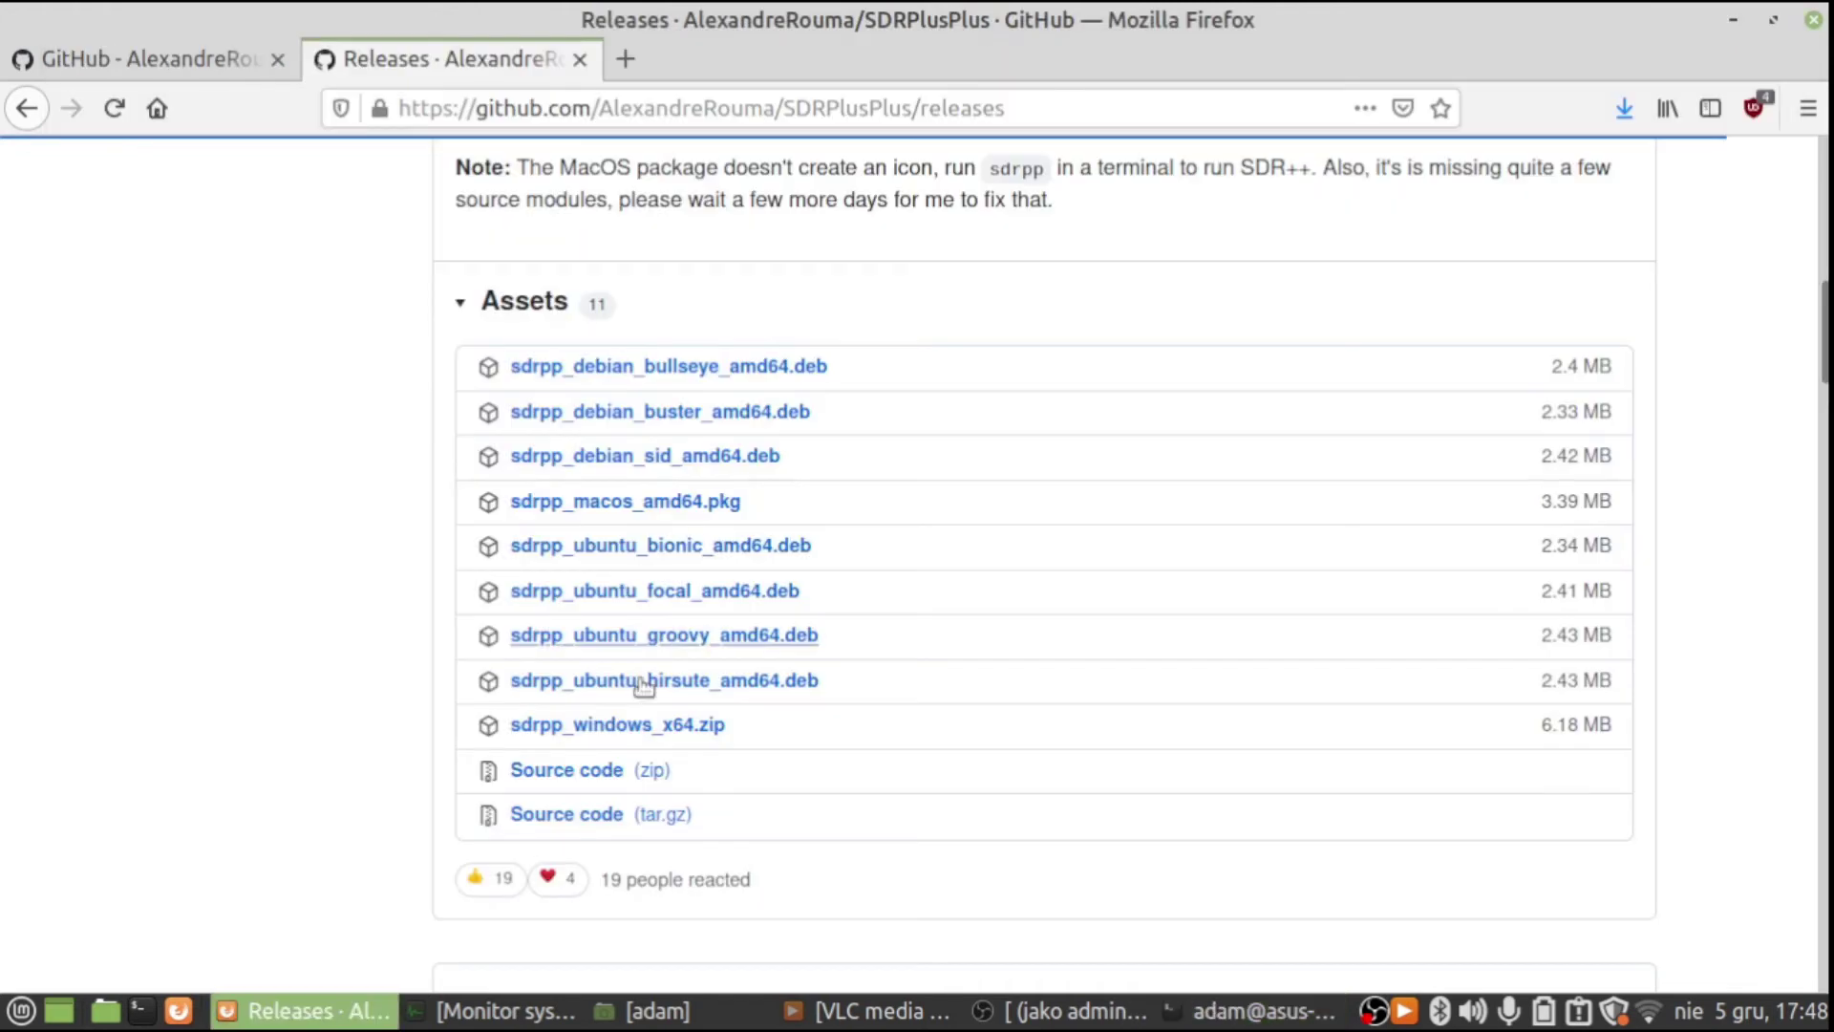
left_click(201, 60)
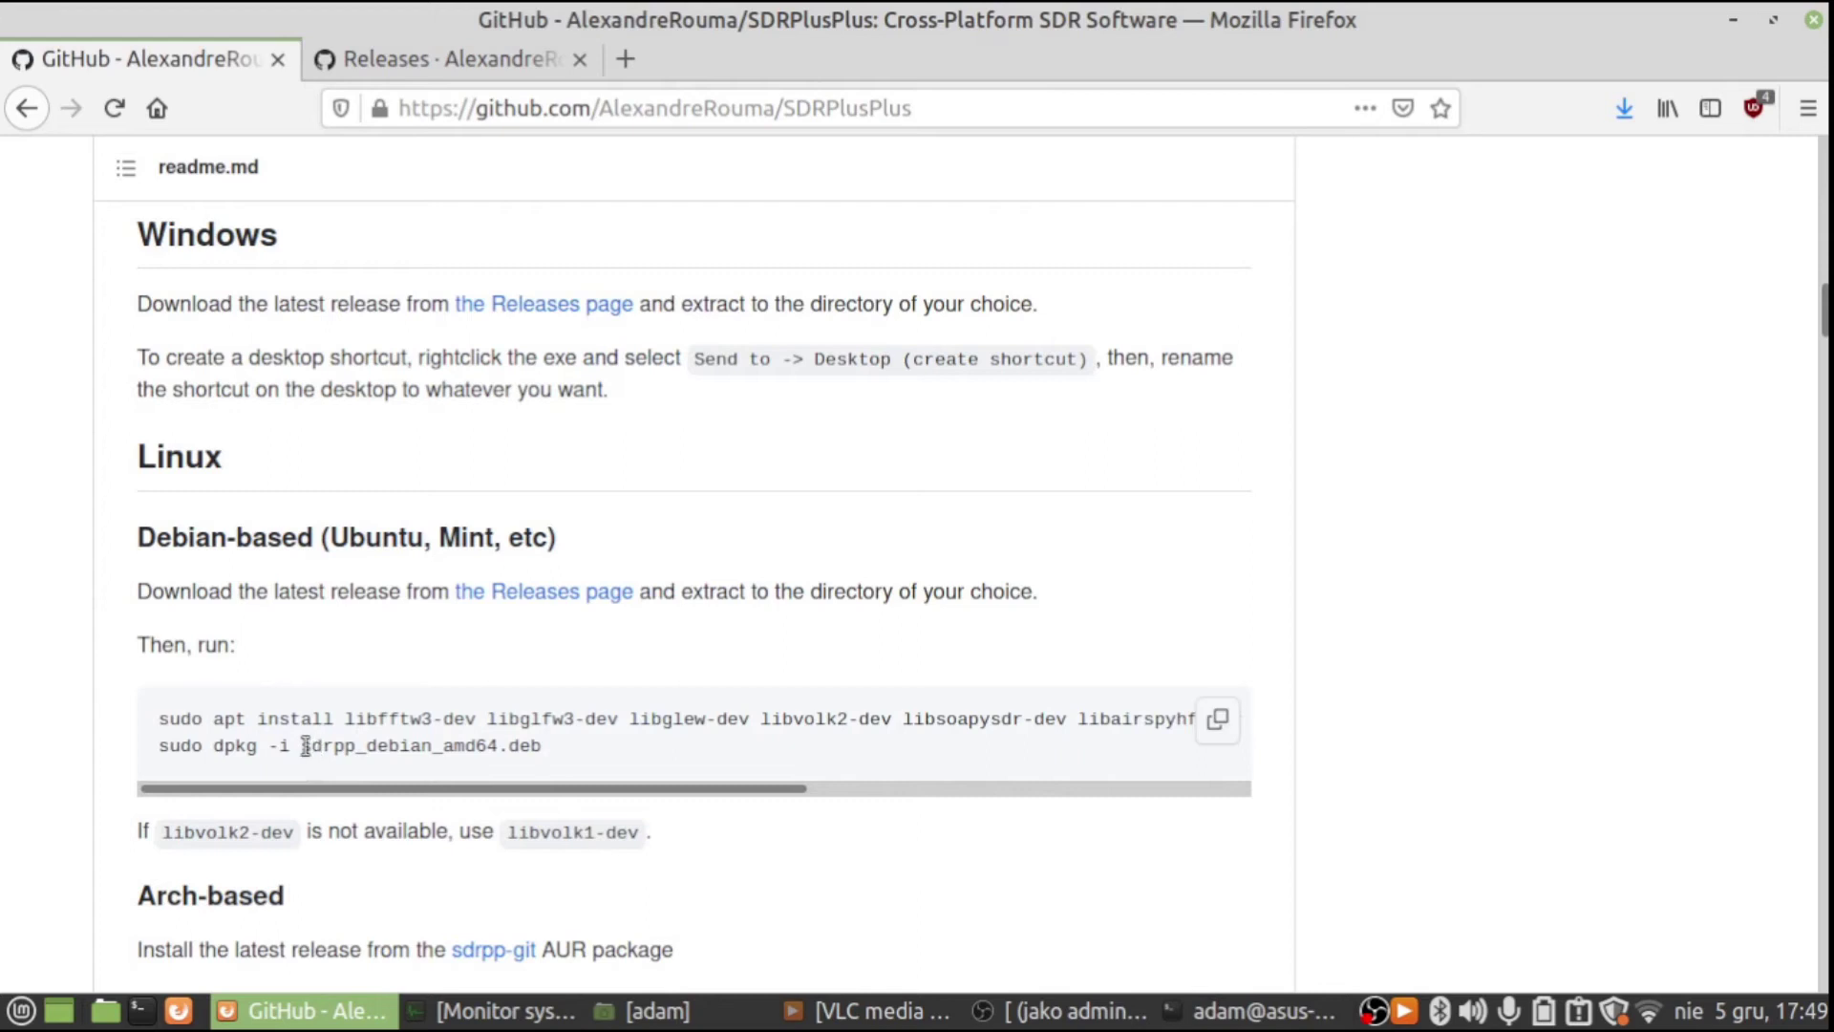
left_click_drag(302, 746, 558, 753)
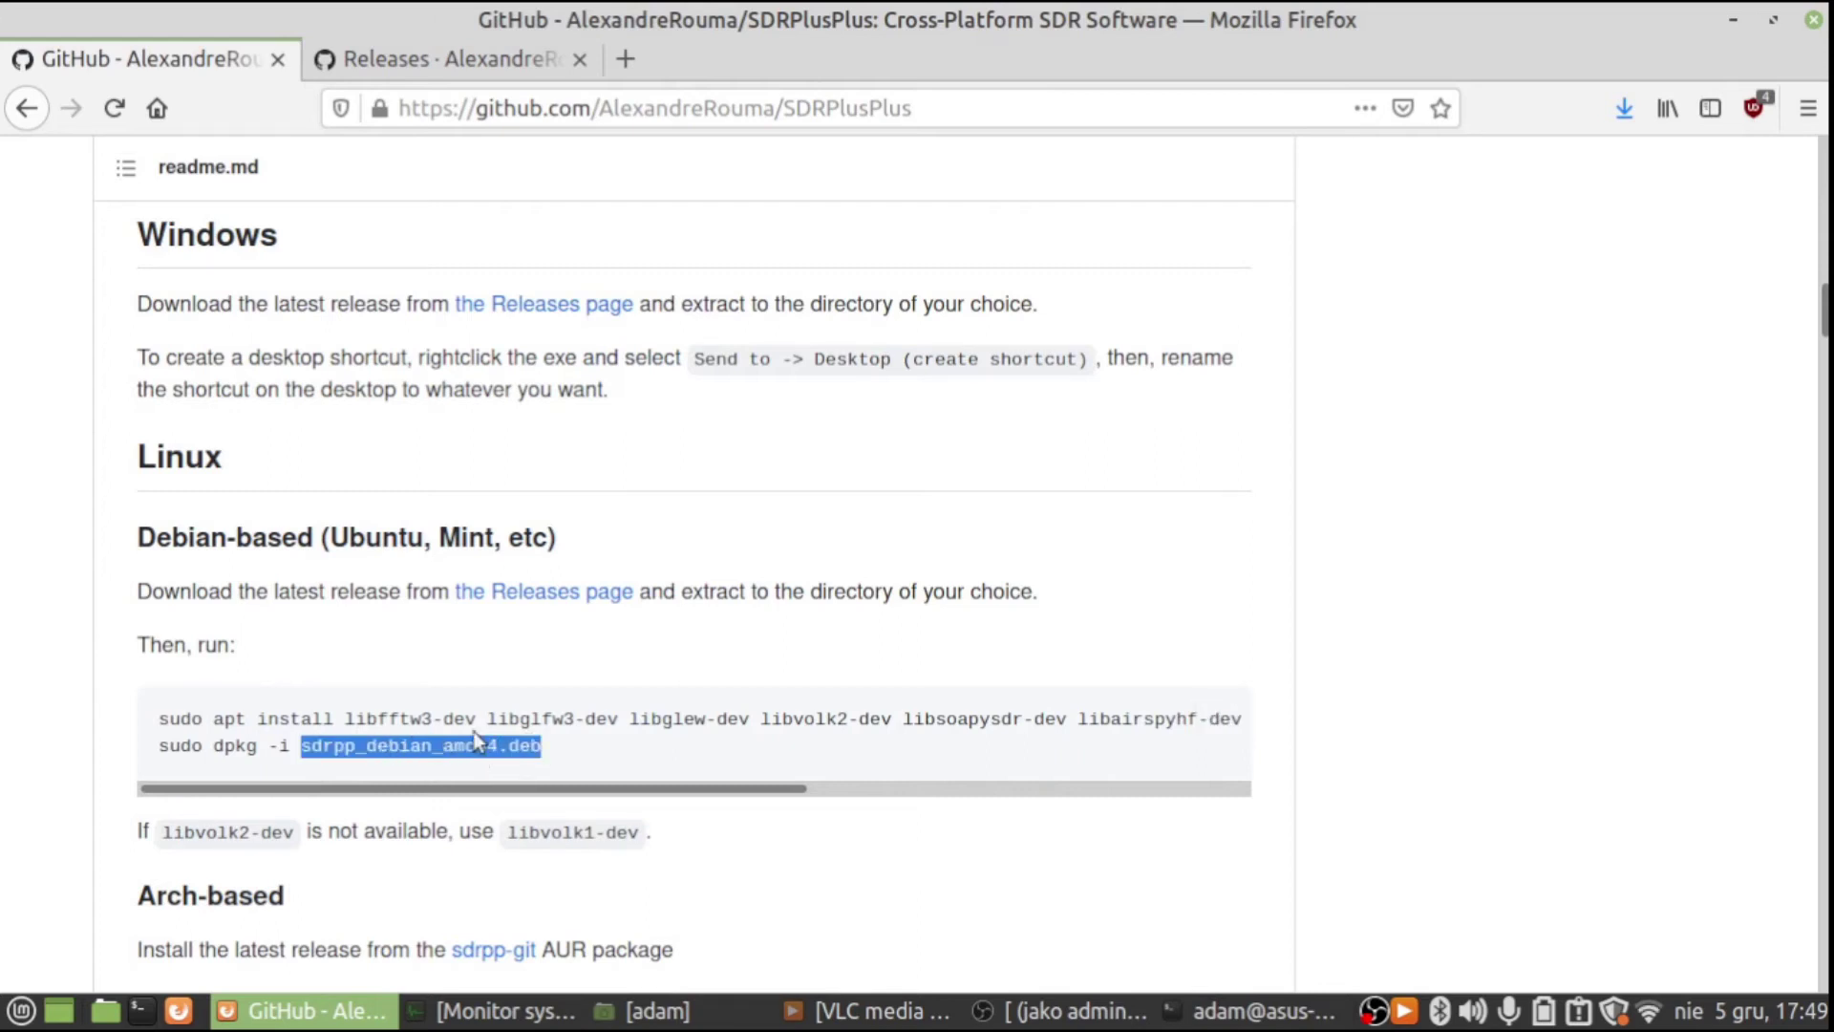
In the terminal, list the Debian packages with ls *.deb and highlight sdrpp_ubuntu_focal_amd64.deb
left_click(1265, 1020)
type("ls *.deb")
key("Return")
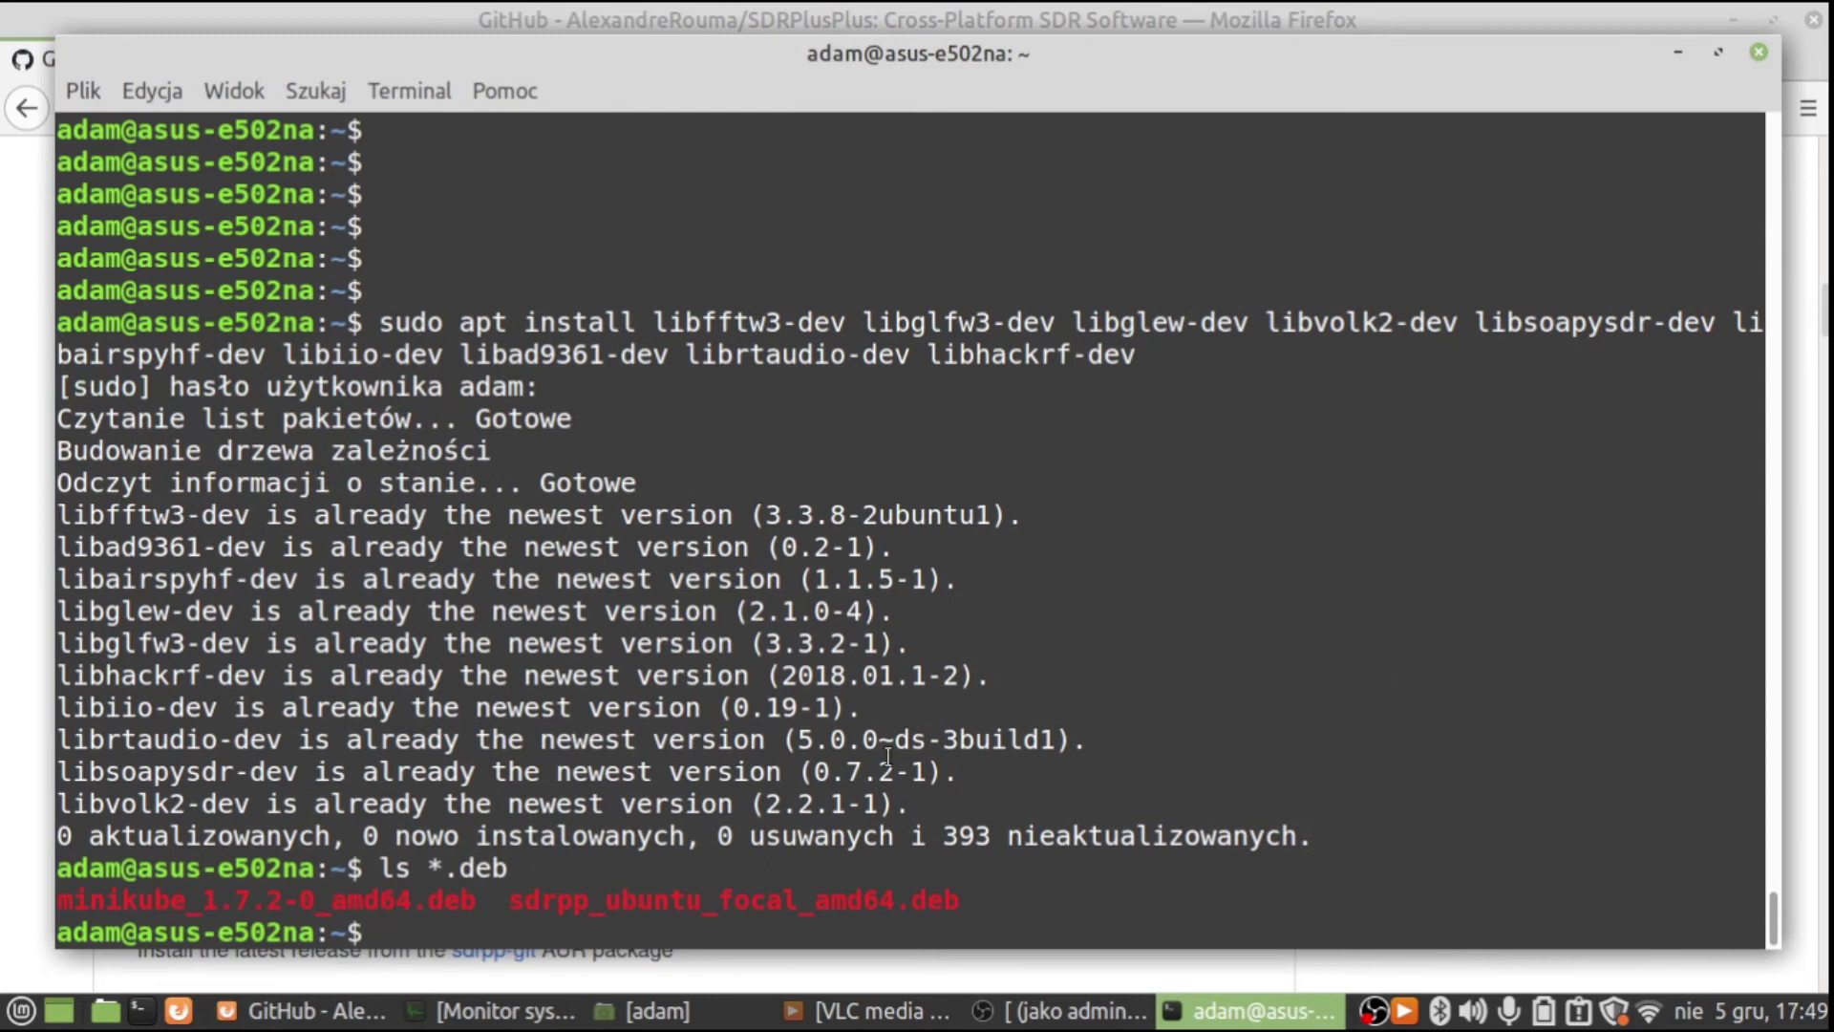
double_click(612, 908)
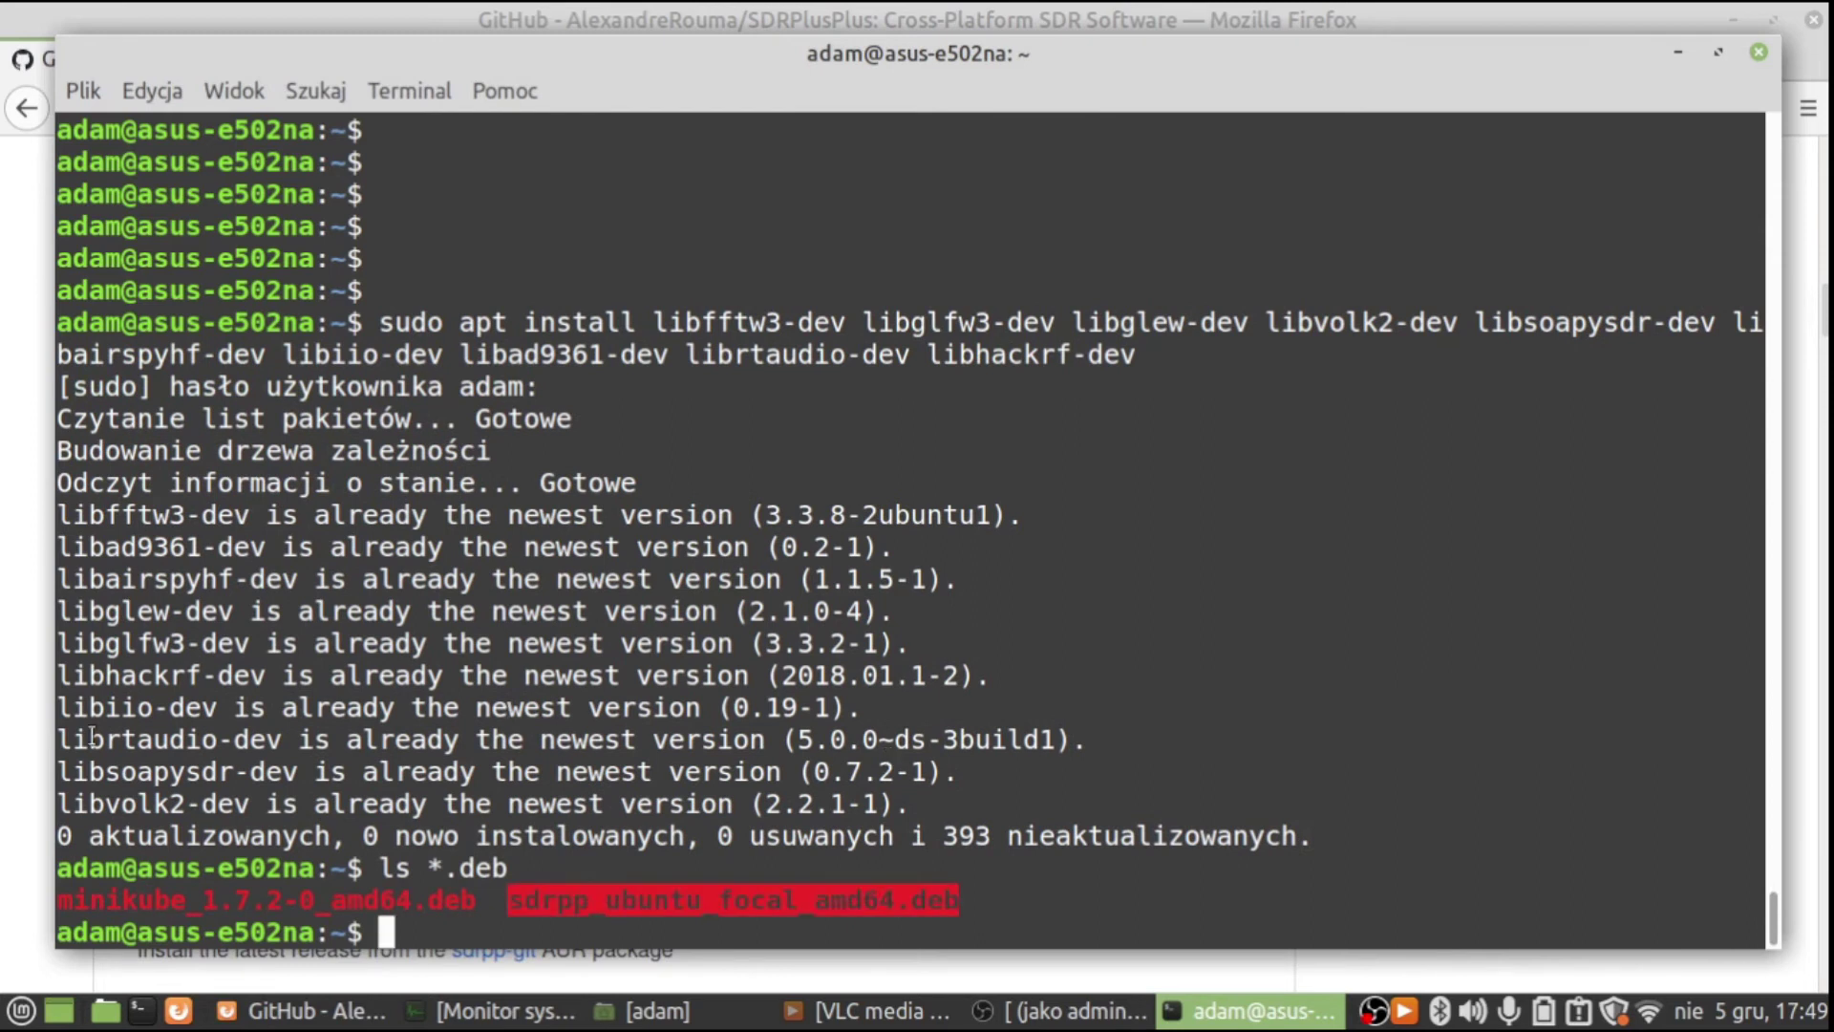
Copy the sudo dpkg -i part of the install command from the GitHub readme and paste it at the terminal prompt
left_click(36, 724)
left_click_drag(301, 745, 176, 751)
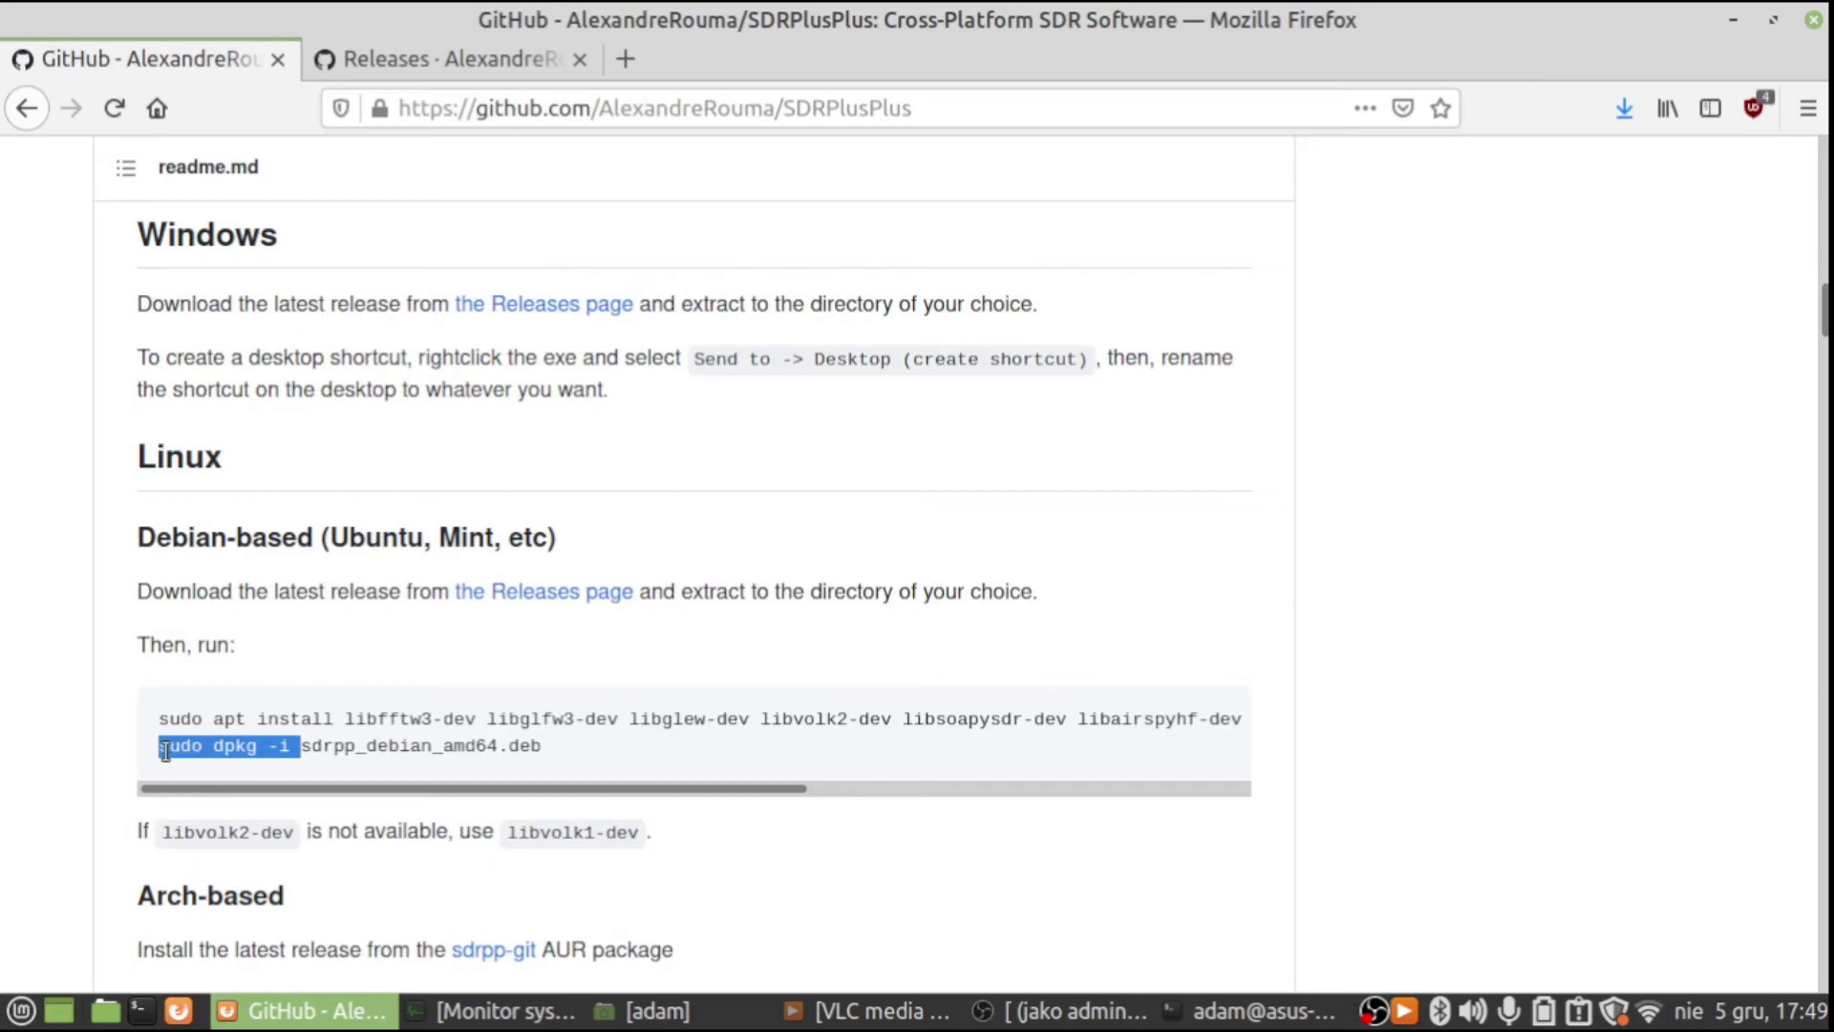
right_click(166, 751)
left_click(248, 416)
left_click(1226, 1012)
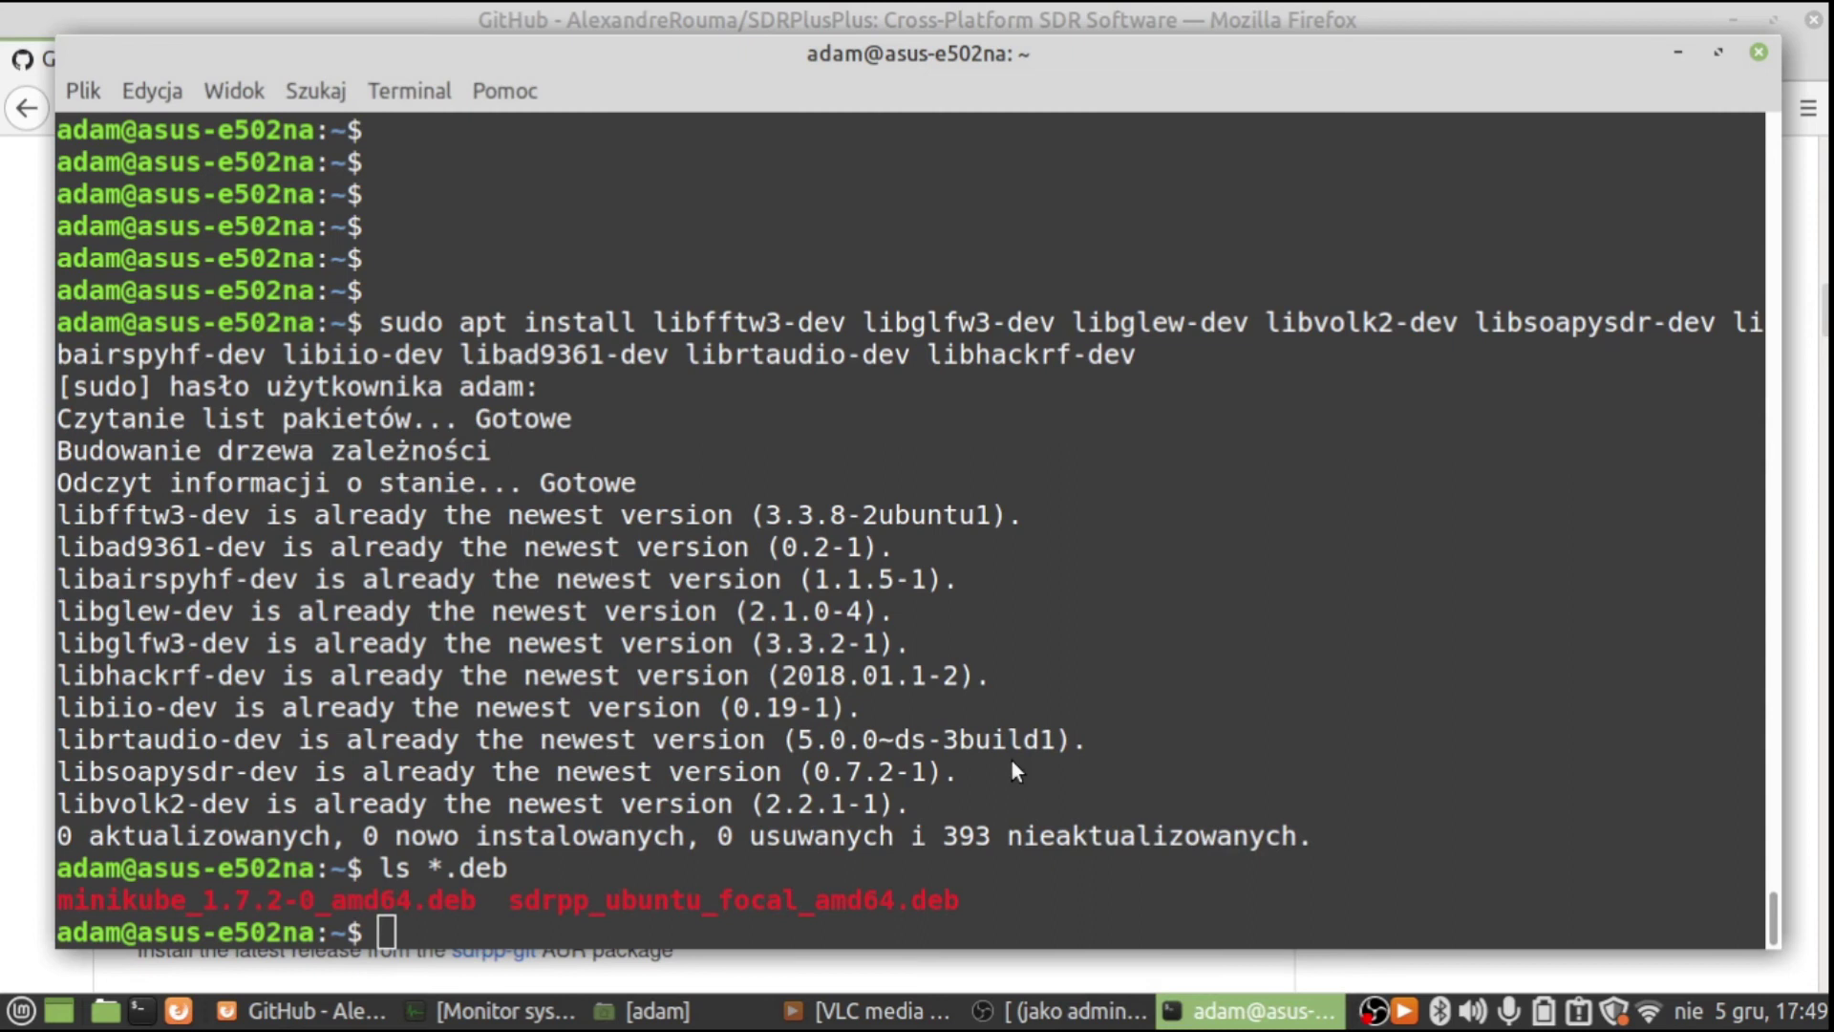
right_click(1012, 761)
left_click(1104, 654)
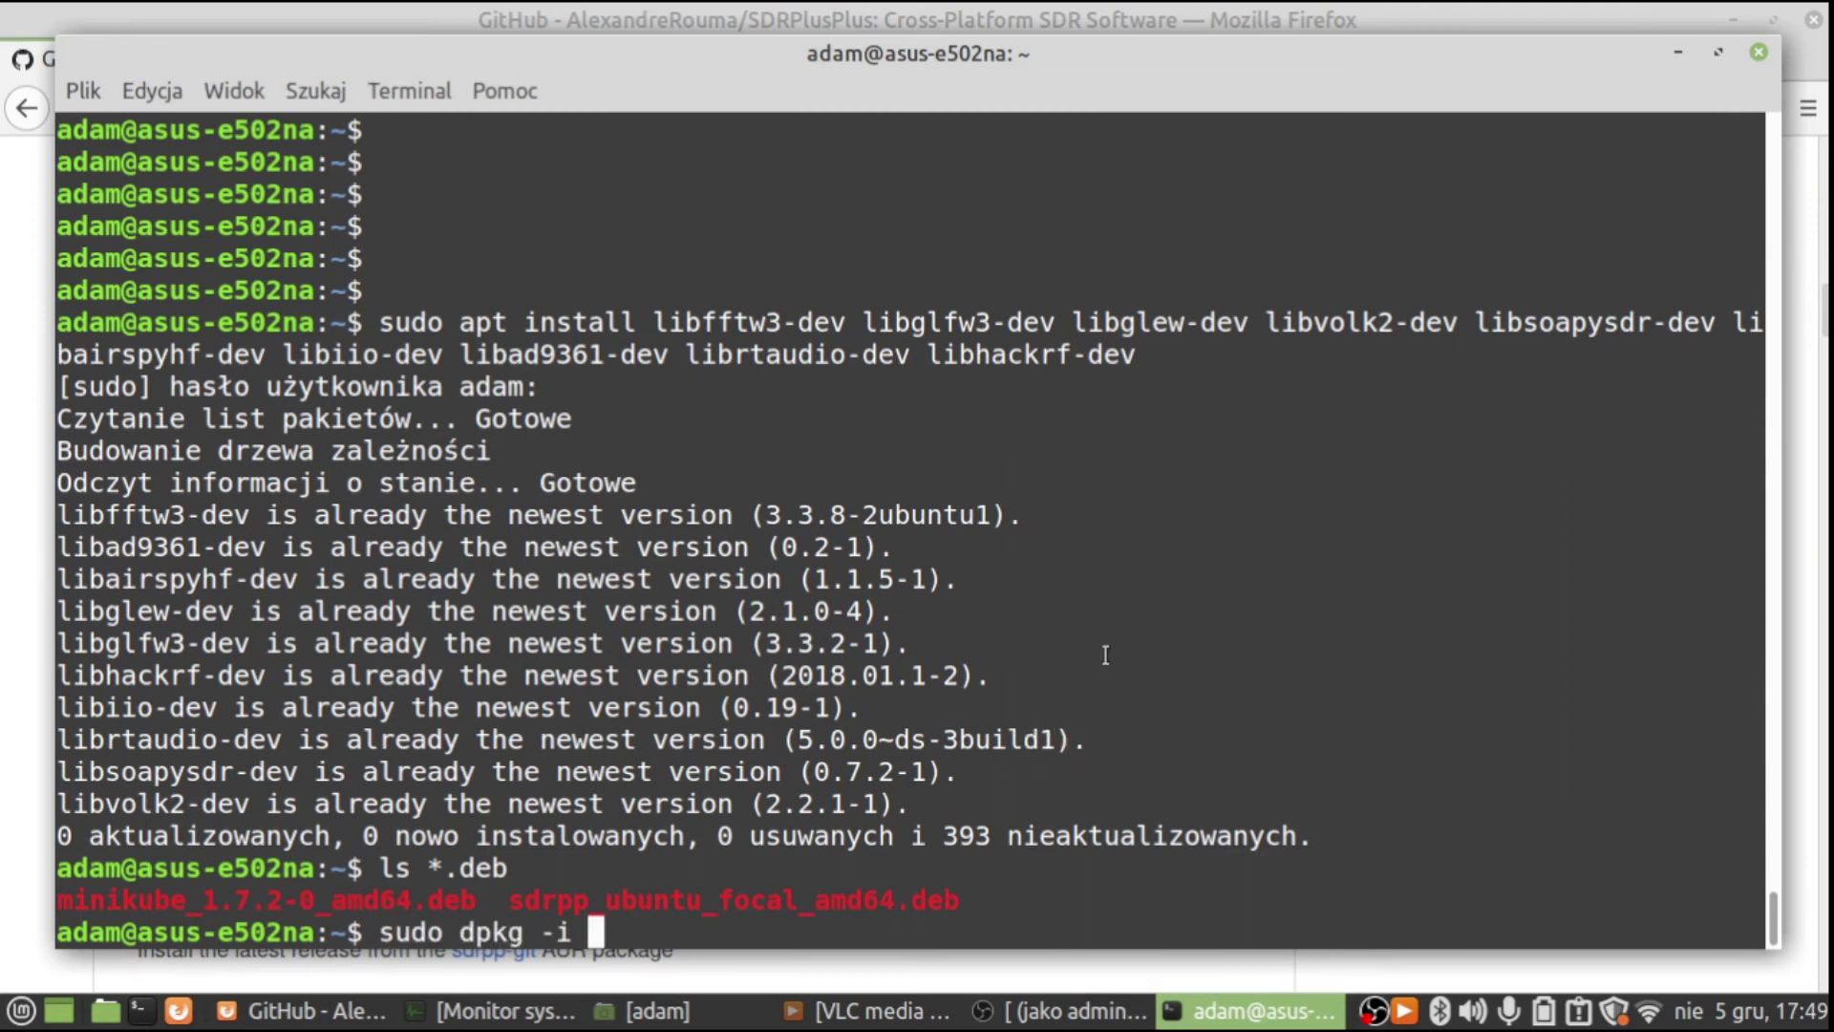
Complete the command with the copied file name sdrpp_ubuntu_focal_amd64.deb and run it to install the package
double_click(886, 898)
right_click(885, 898)
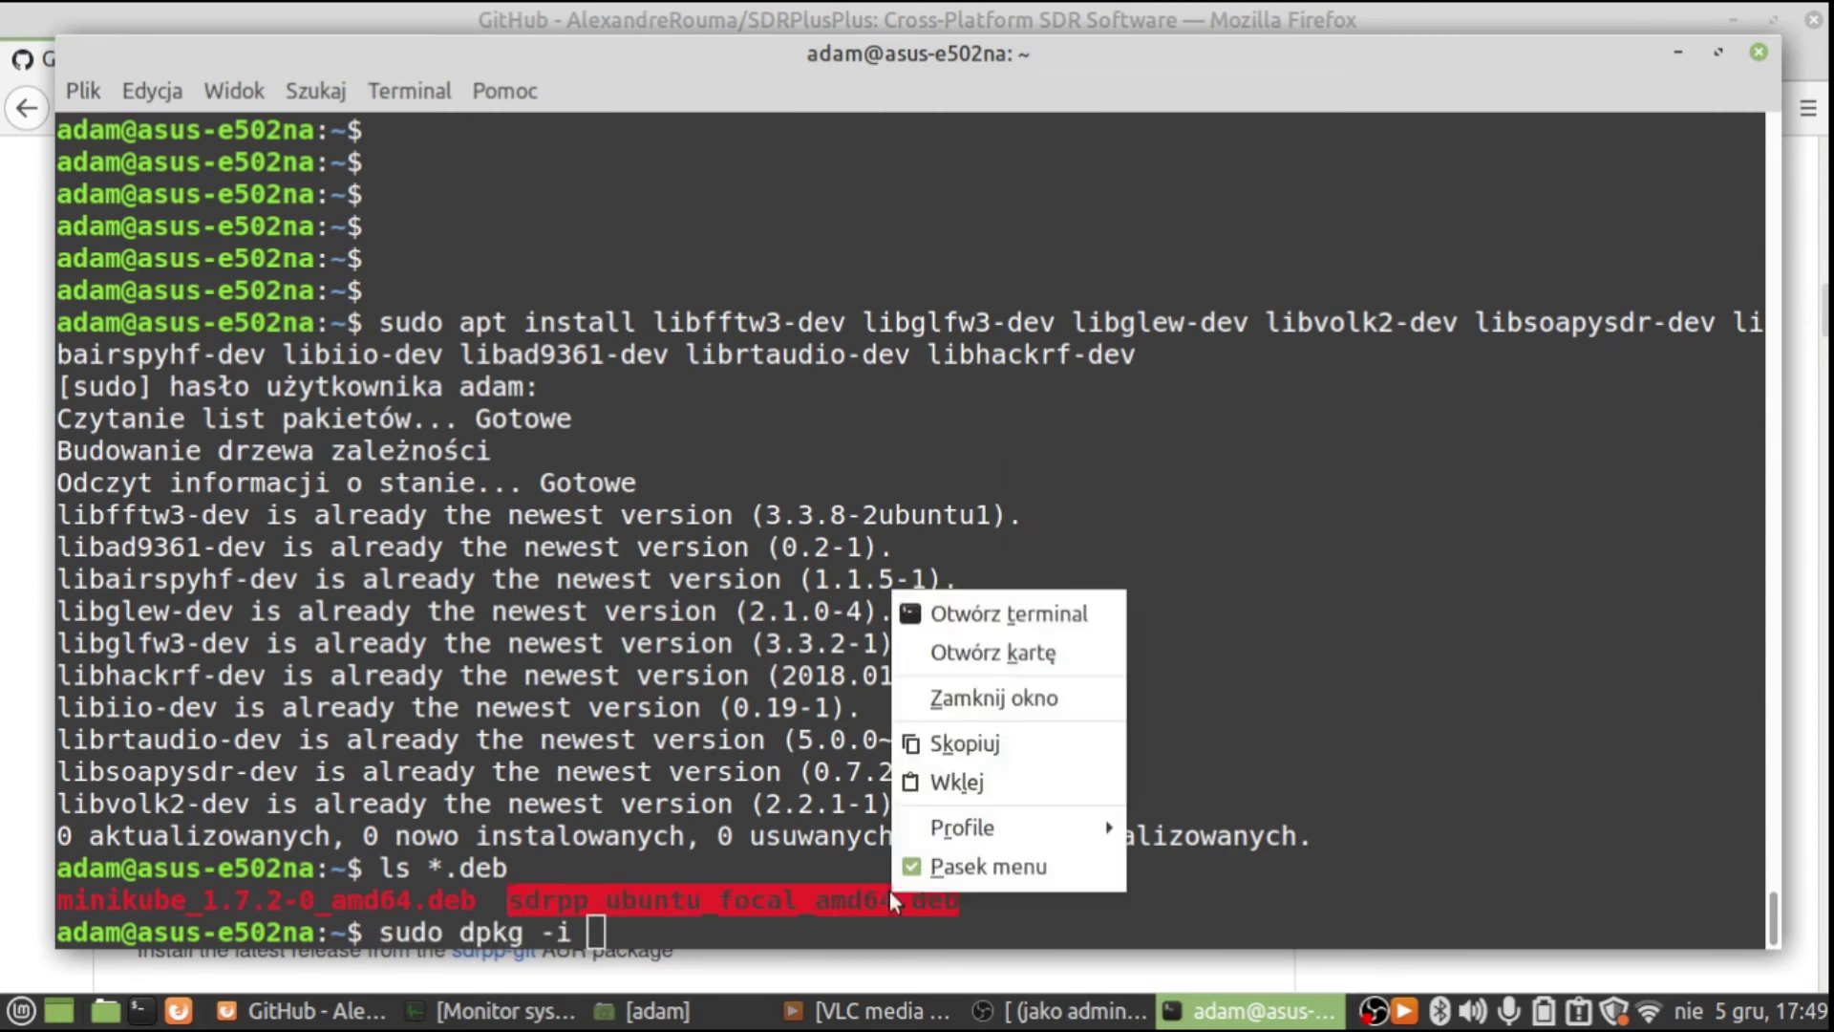
left_click(910, 745)
right_click(675, 814)
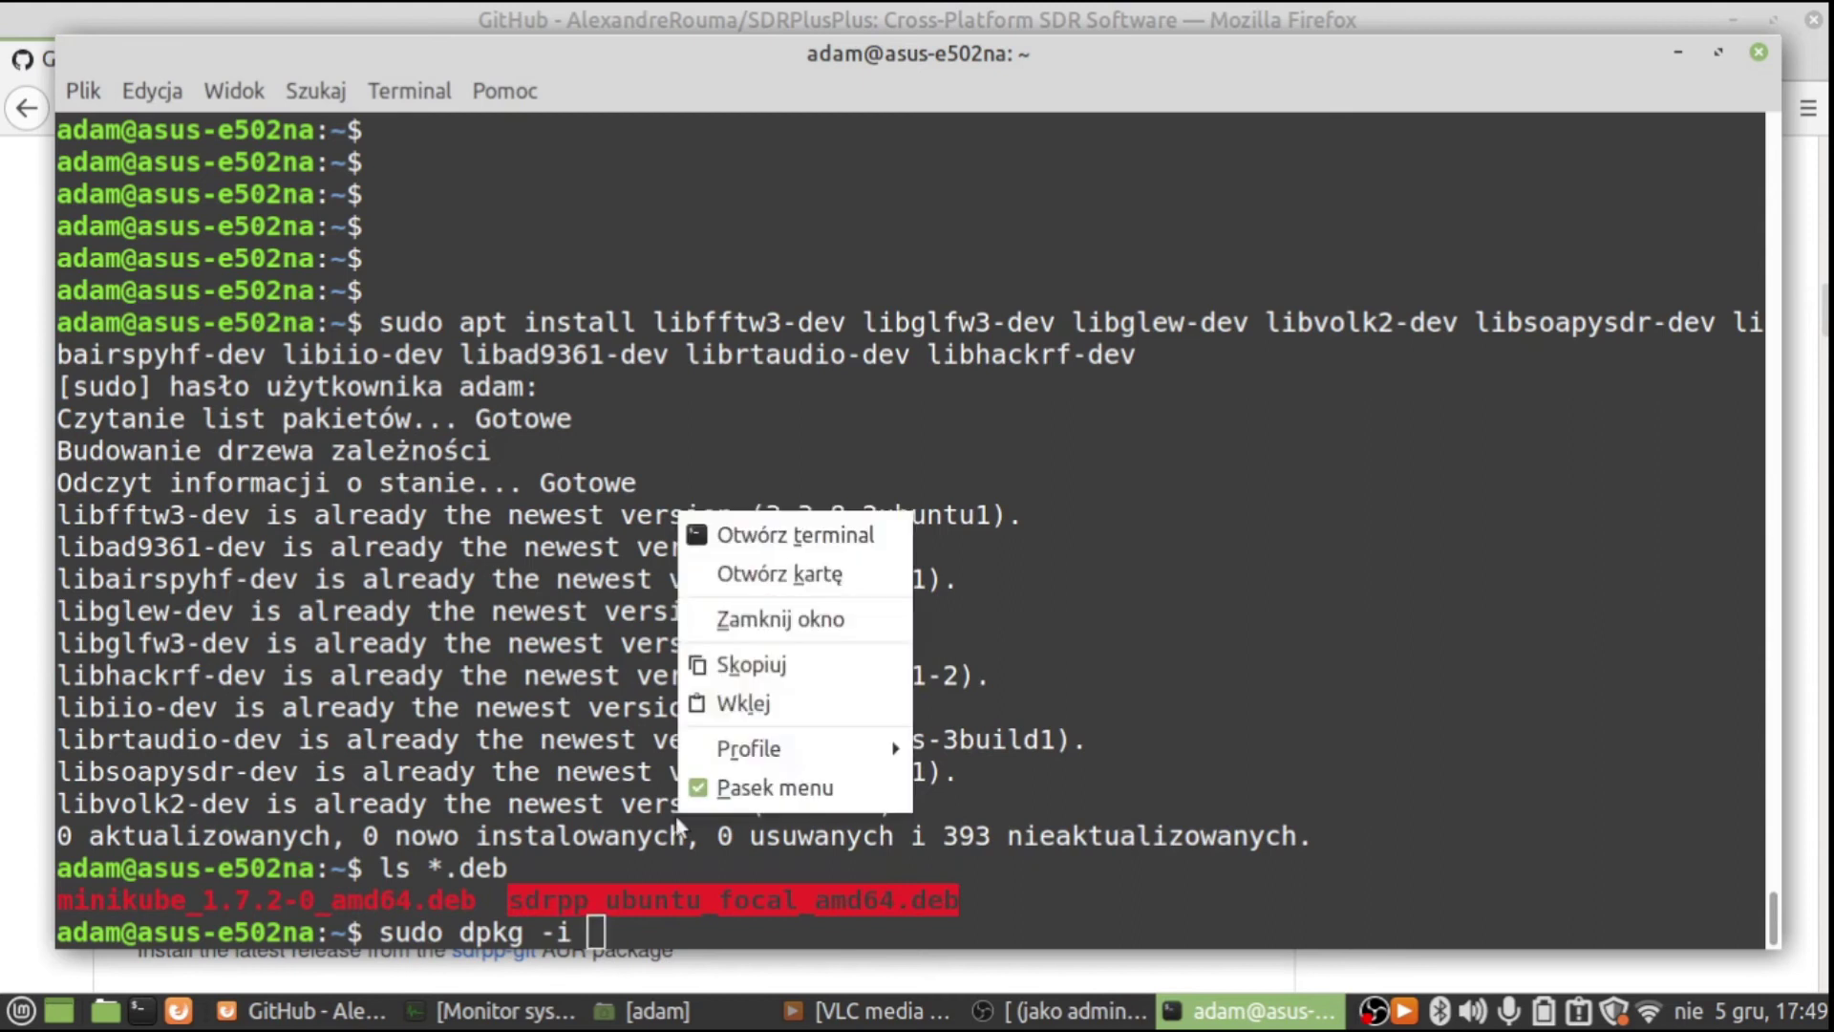
left_click(745, 708)
key("Return")
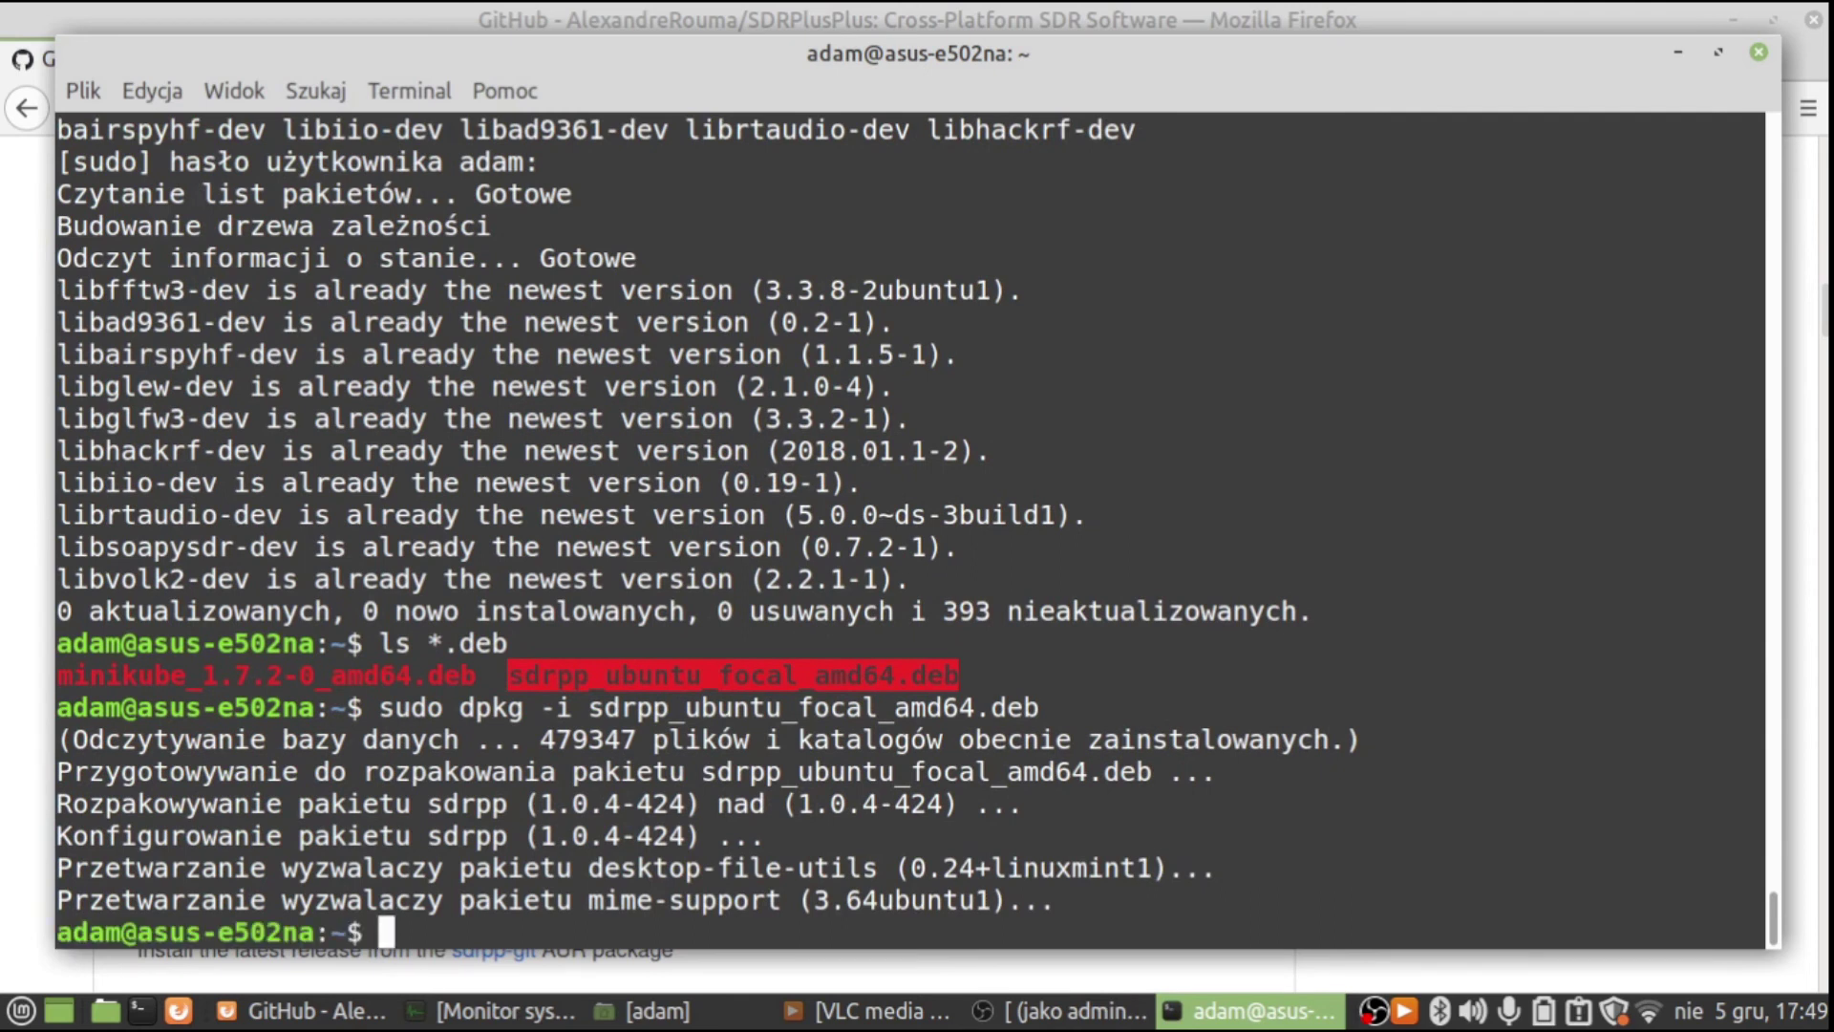
Launch SDR++ with the sdrpp command in a maximized window and view the available source types, keeping RTL-SDR
type("sdrpp")
key("Return")
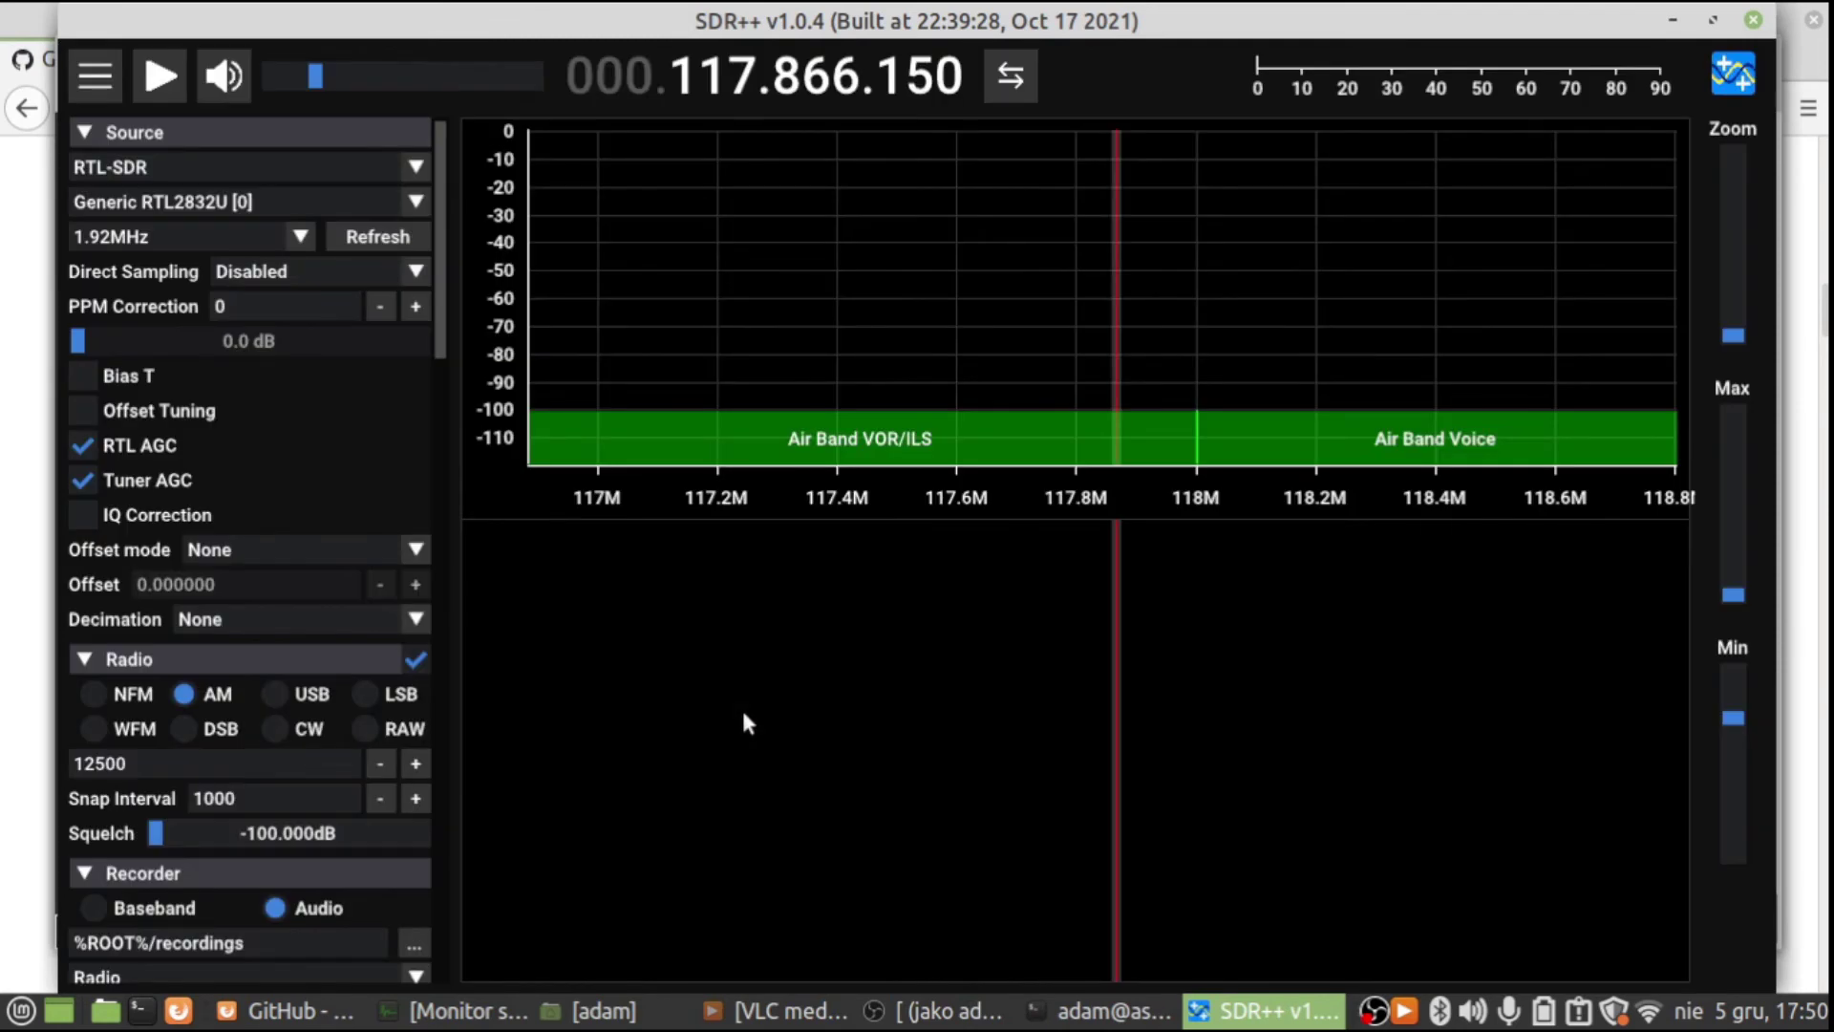
left_click(1712, 19)
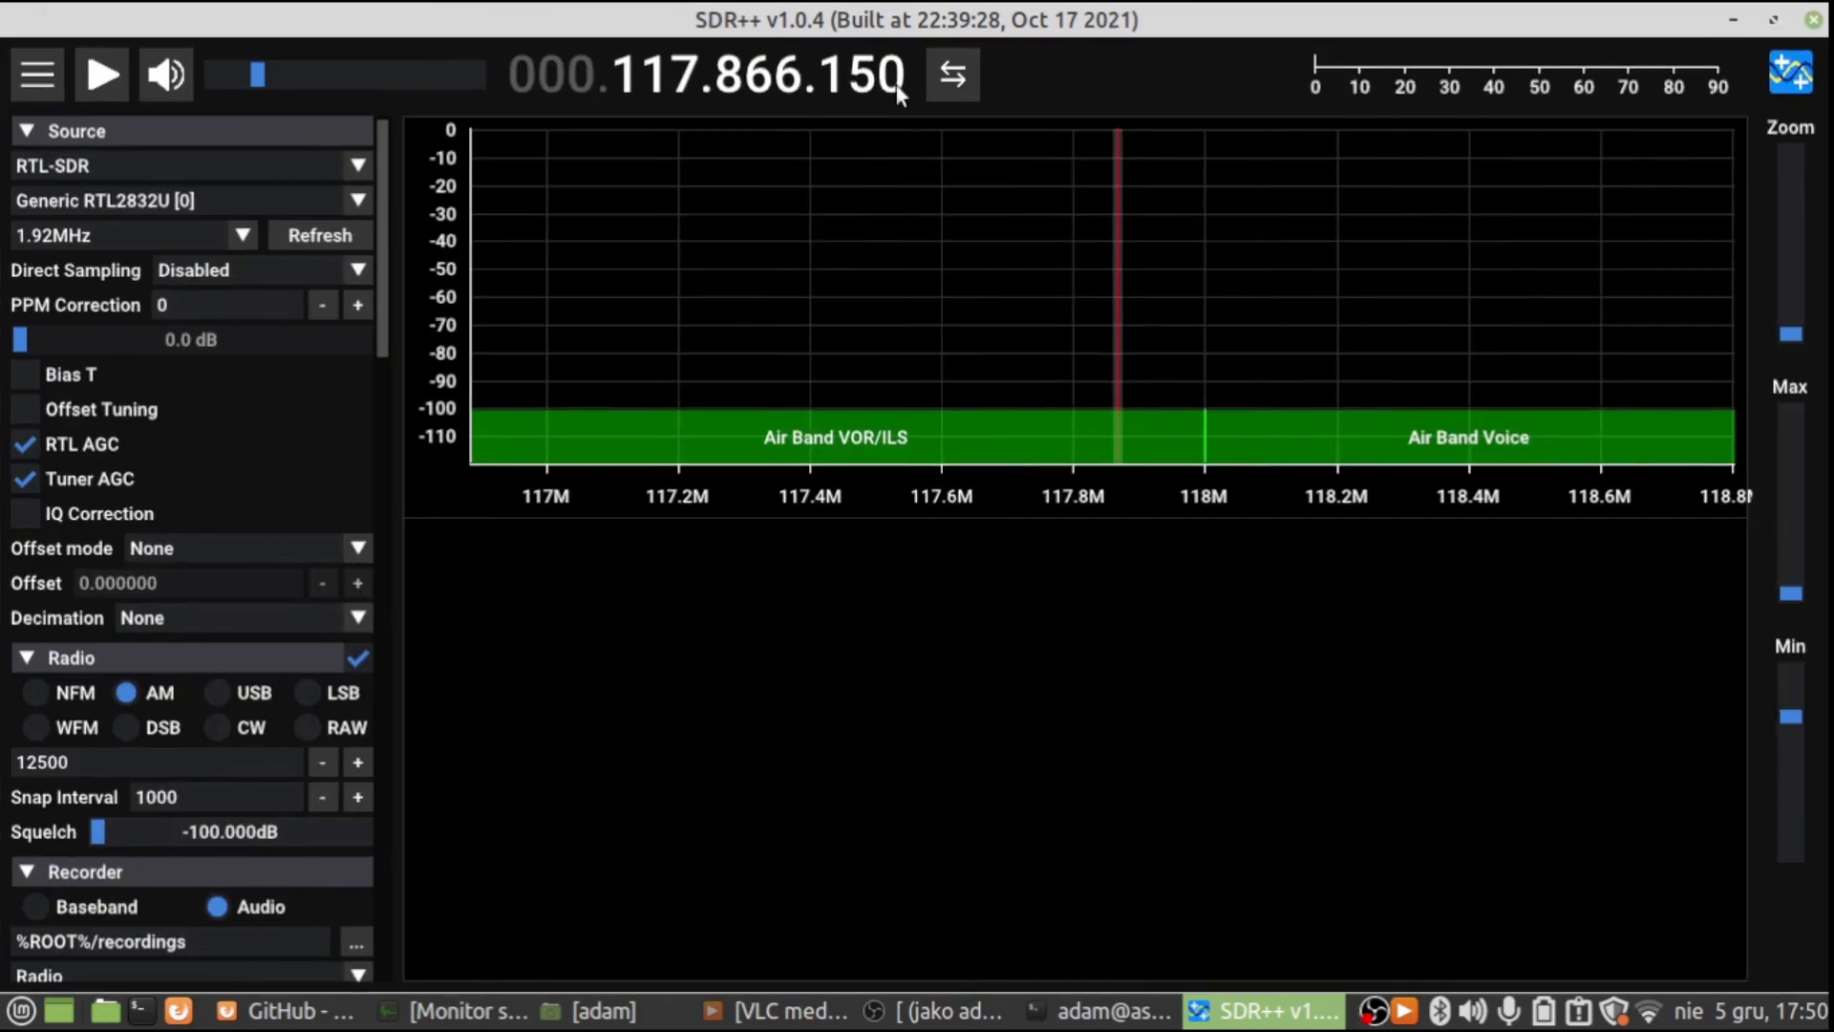
left_click(359, 166)
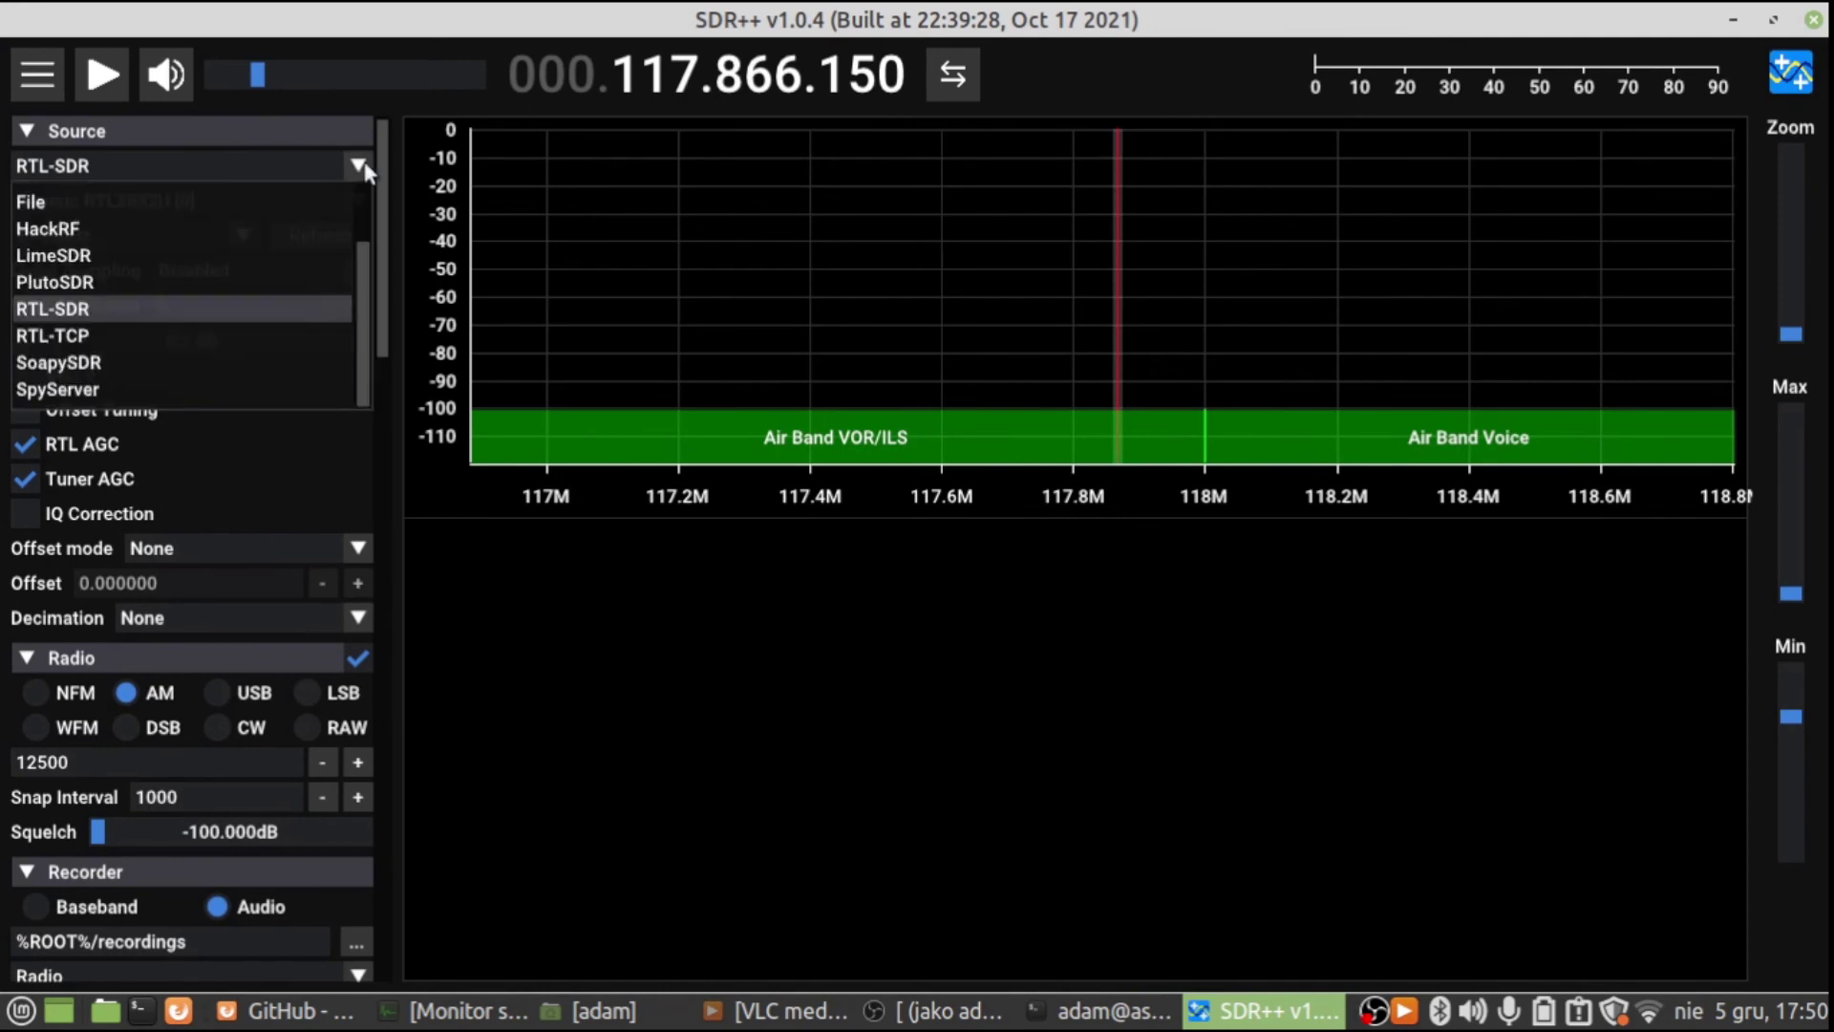
left_click(340, 94)
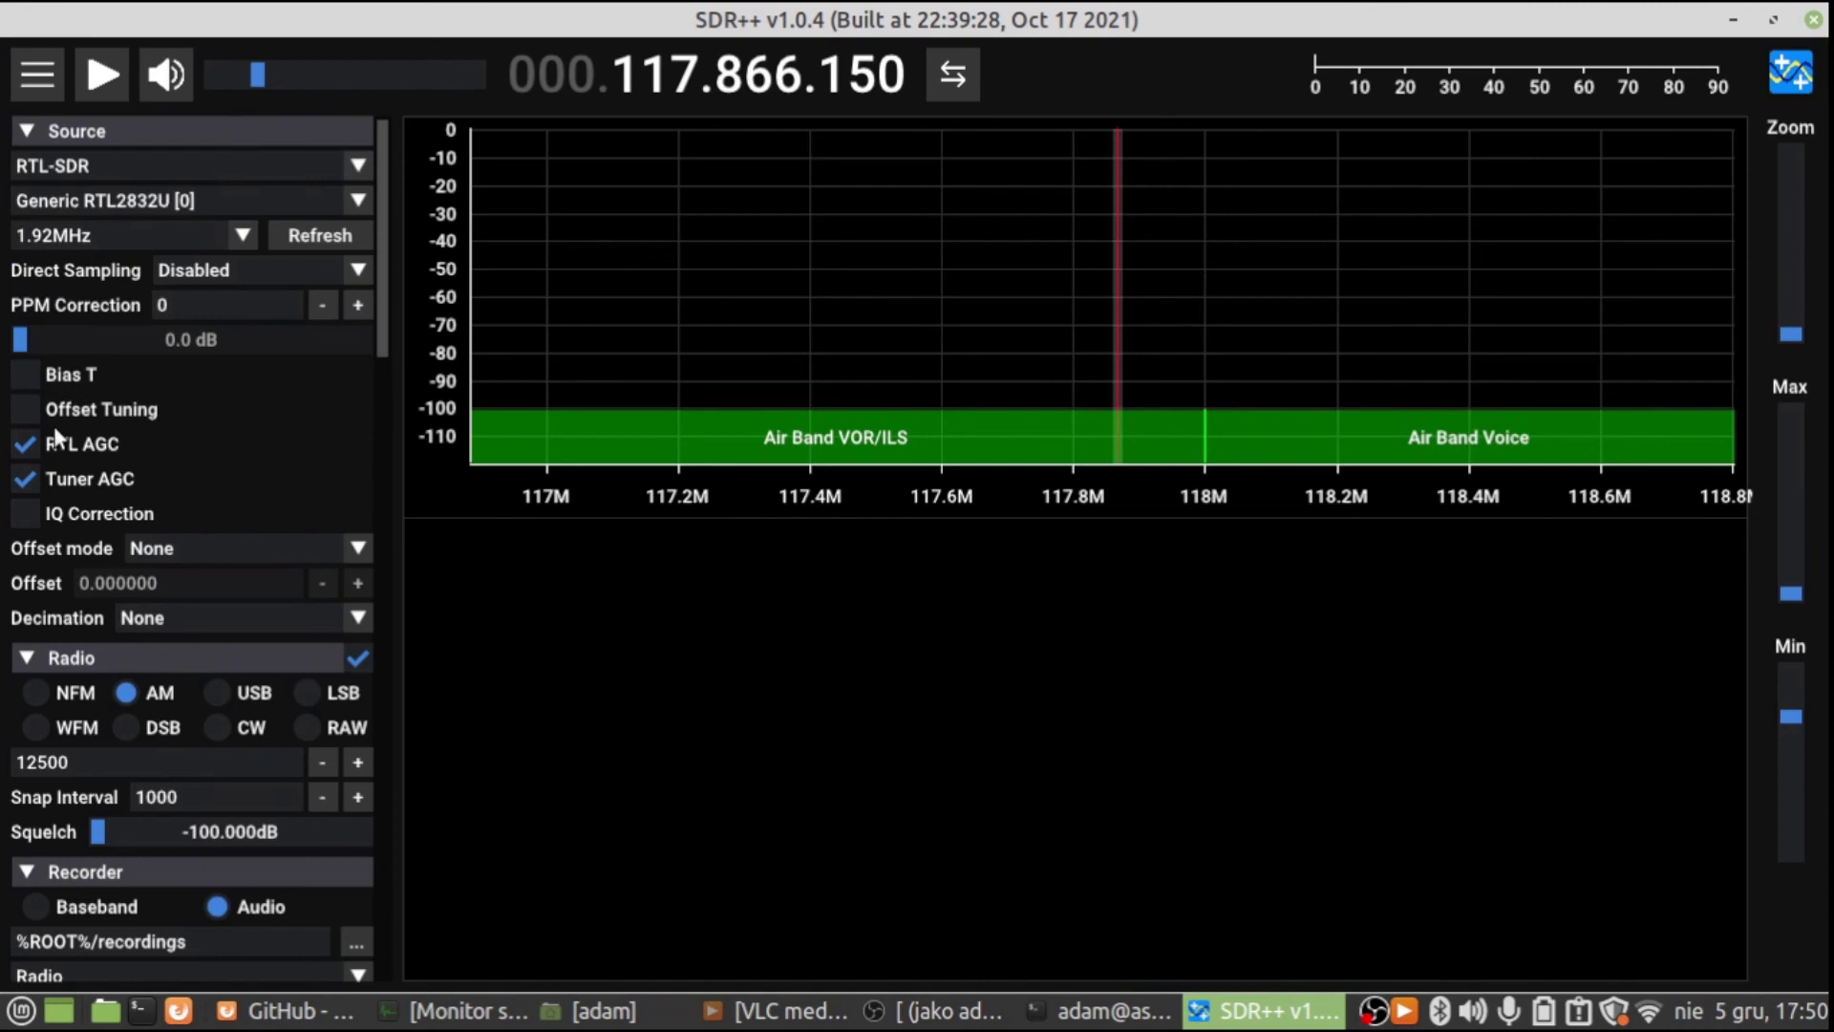
Tune the receiver to 118.206.150 in the Air Band Voice range and start reception
left_click(678, 73)
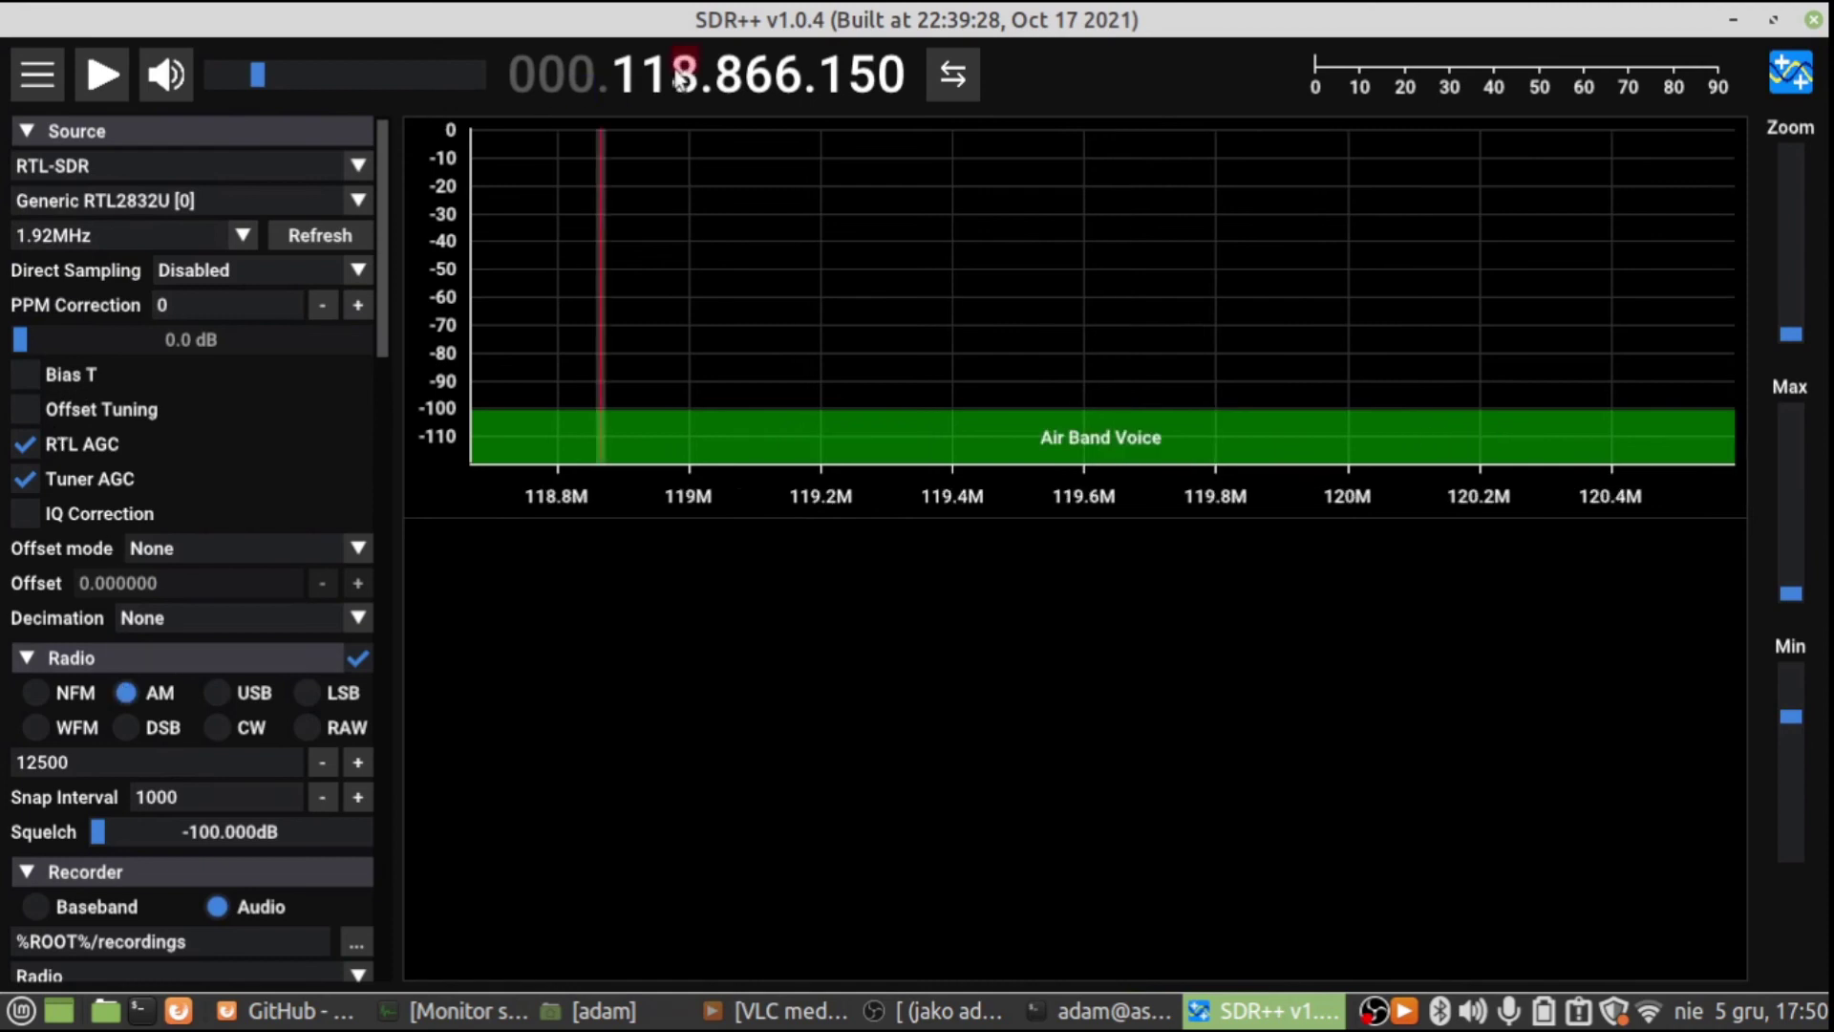
scroll(730, 90, "down", 3)
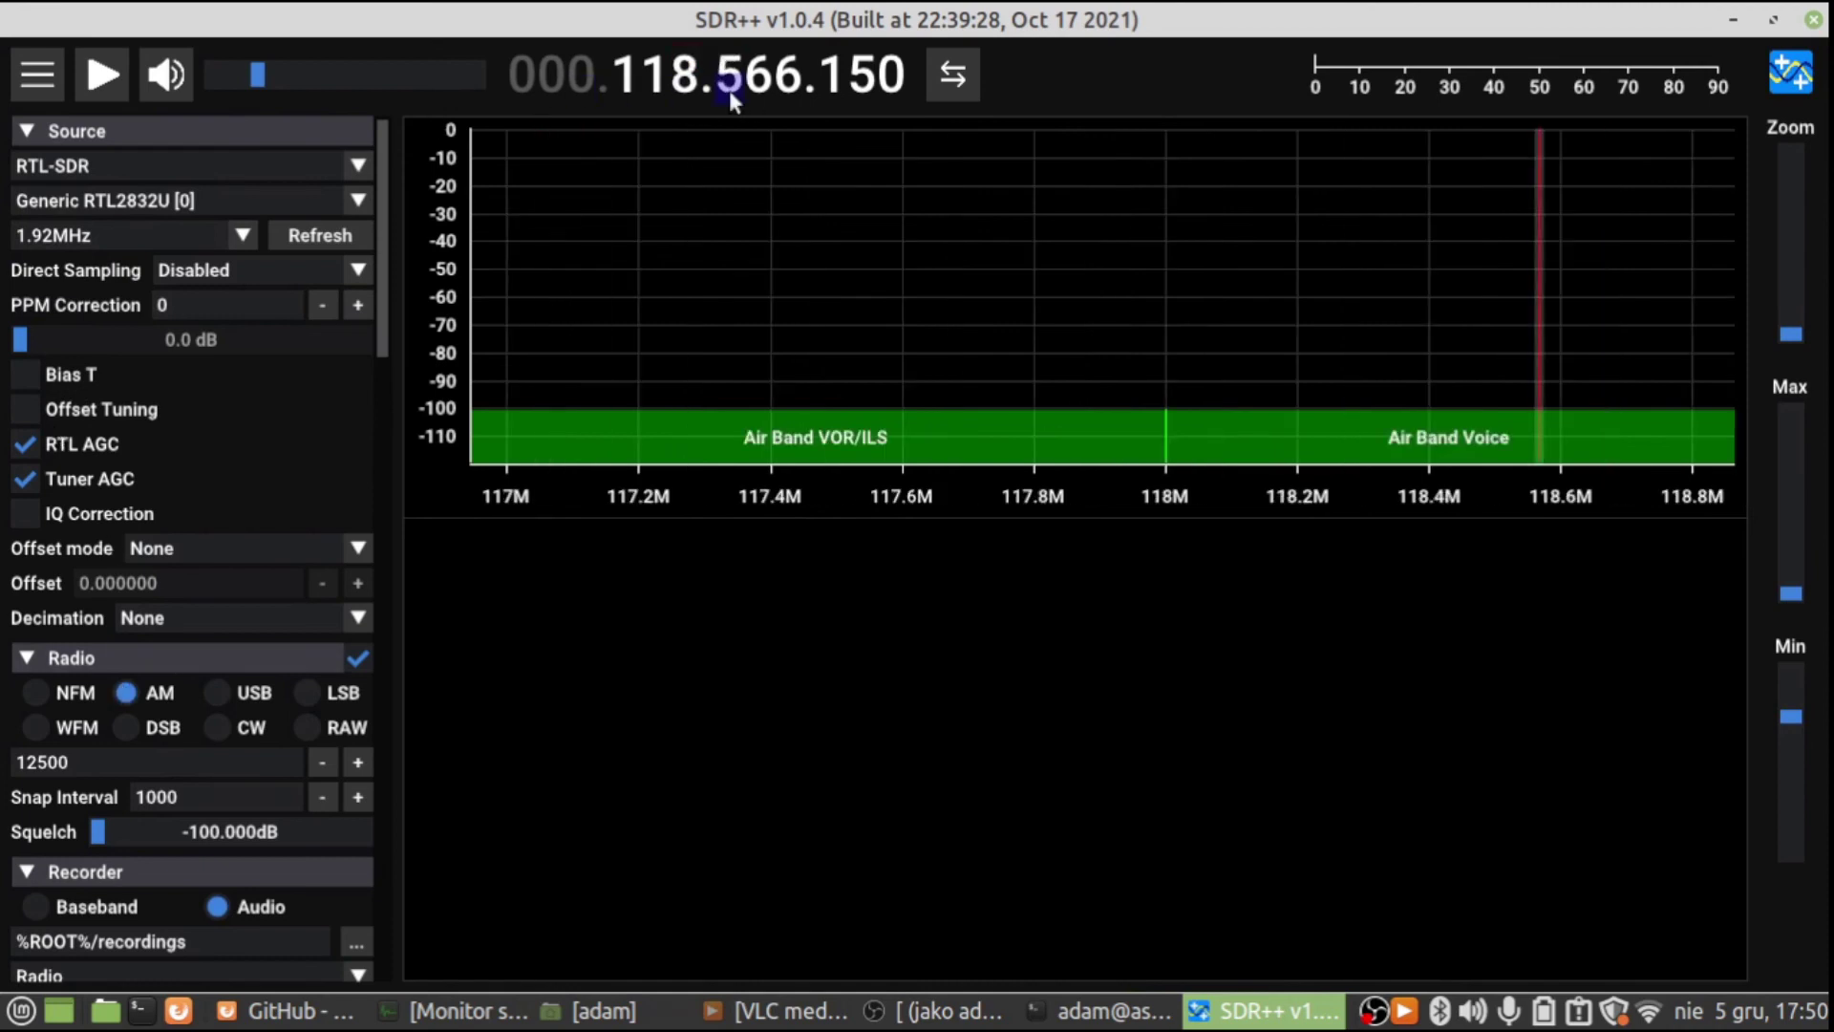
scroll(726, 90, "down", 3)
scroll(753, 90, "down", 4)
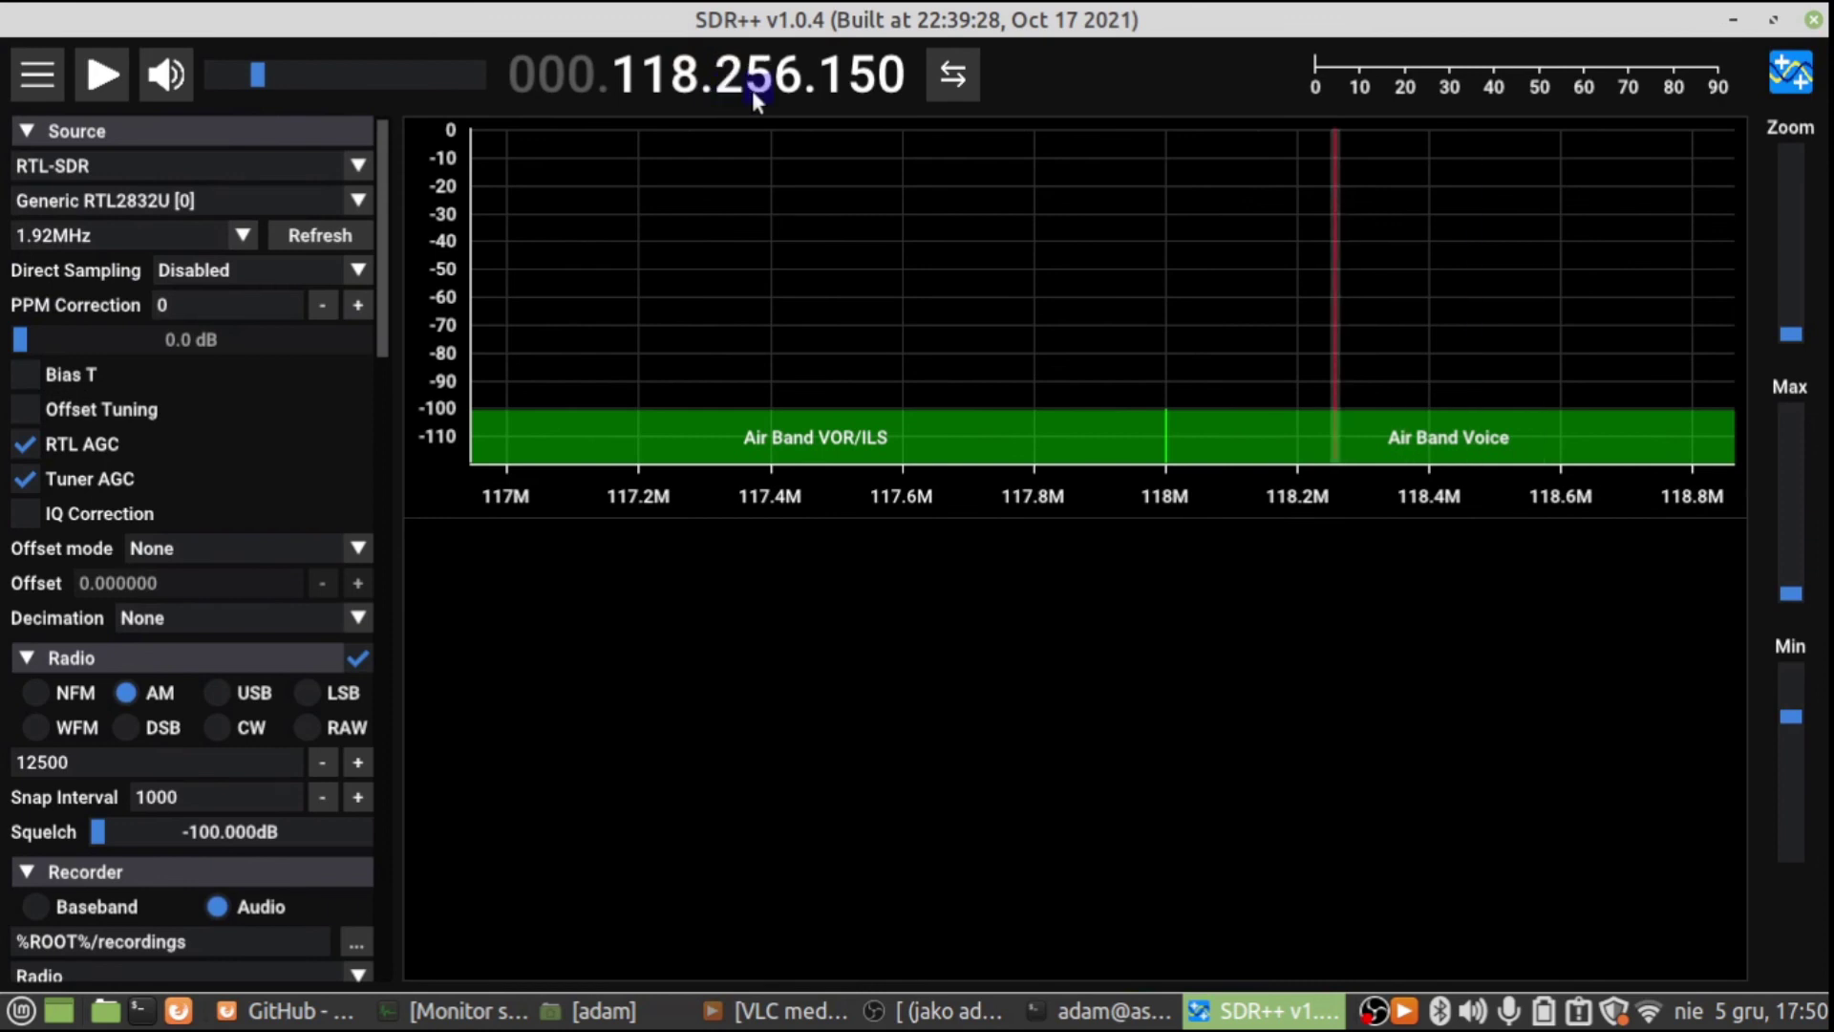
scroll(750, 90, "down", 2)
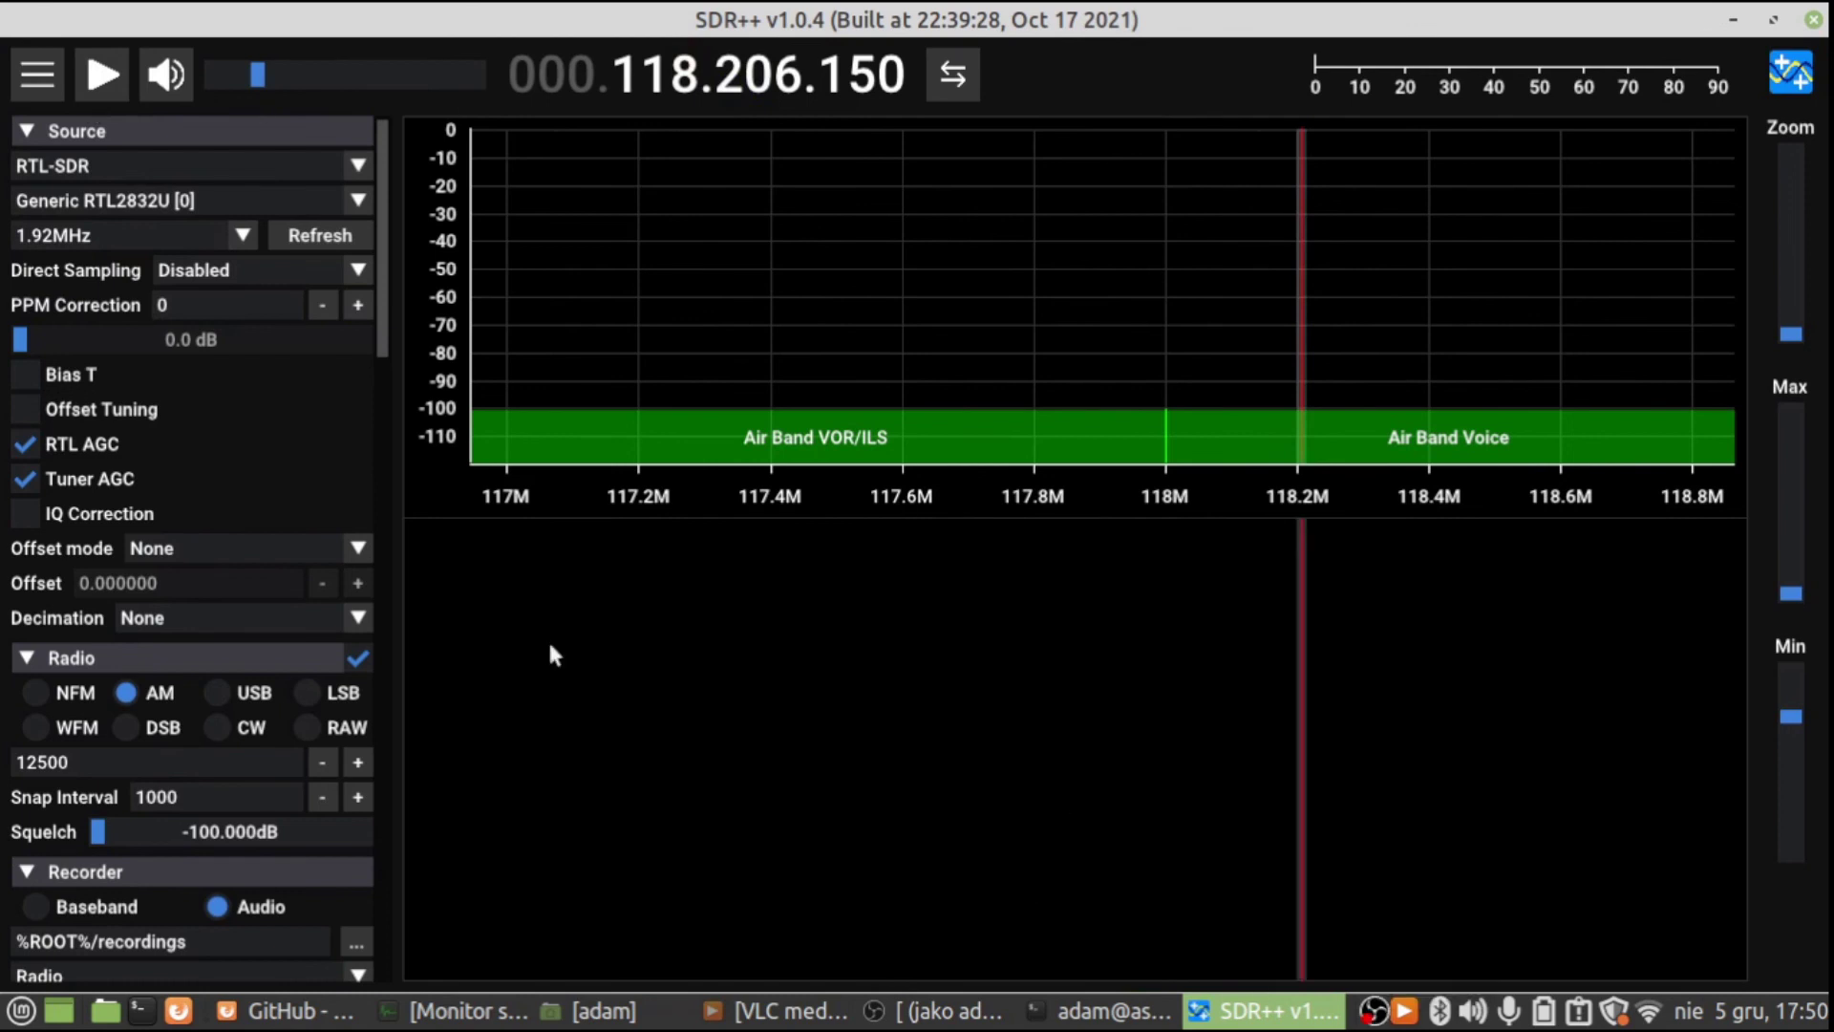
left_click(98, 88)
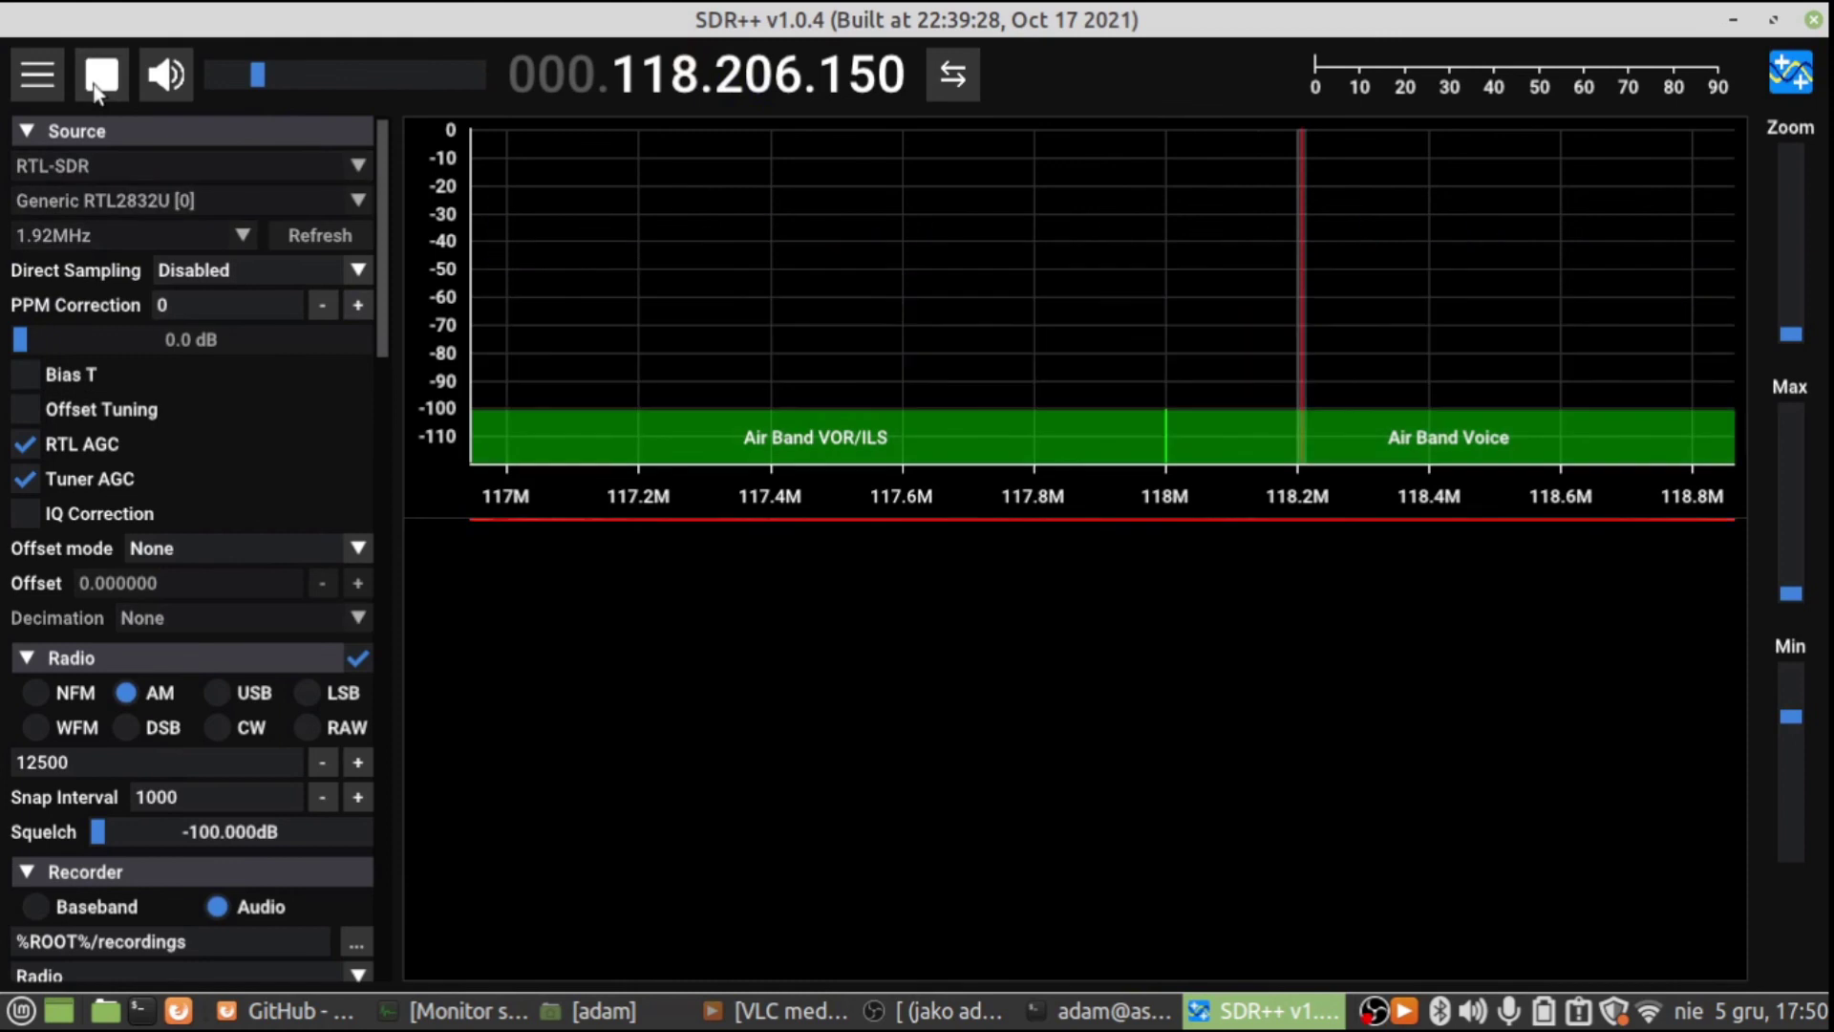